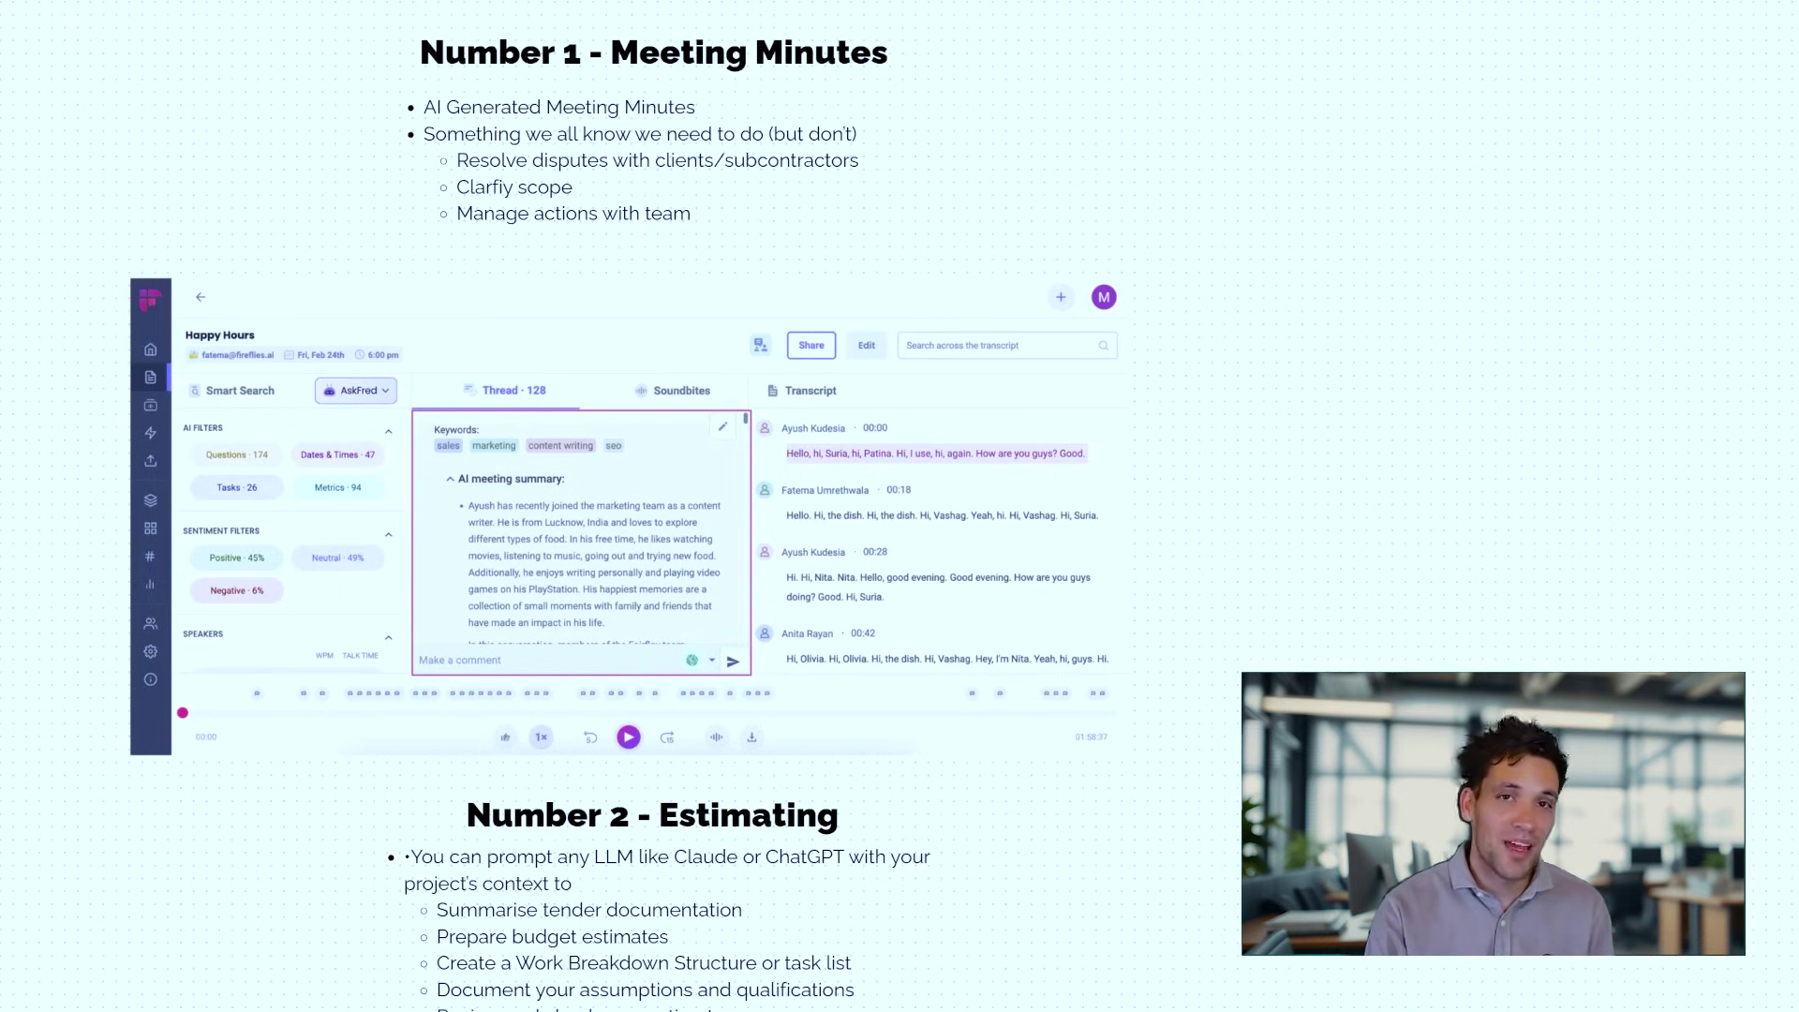
Scroll through Claude's Sunfield Solar Farm tender summary to the 33kV and GIS termination requirements.
scroll(1073, 763, "down", 5)
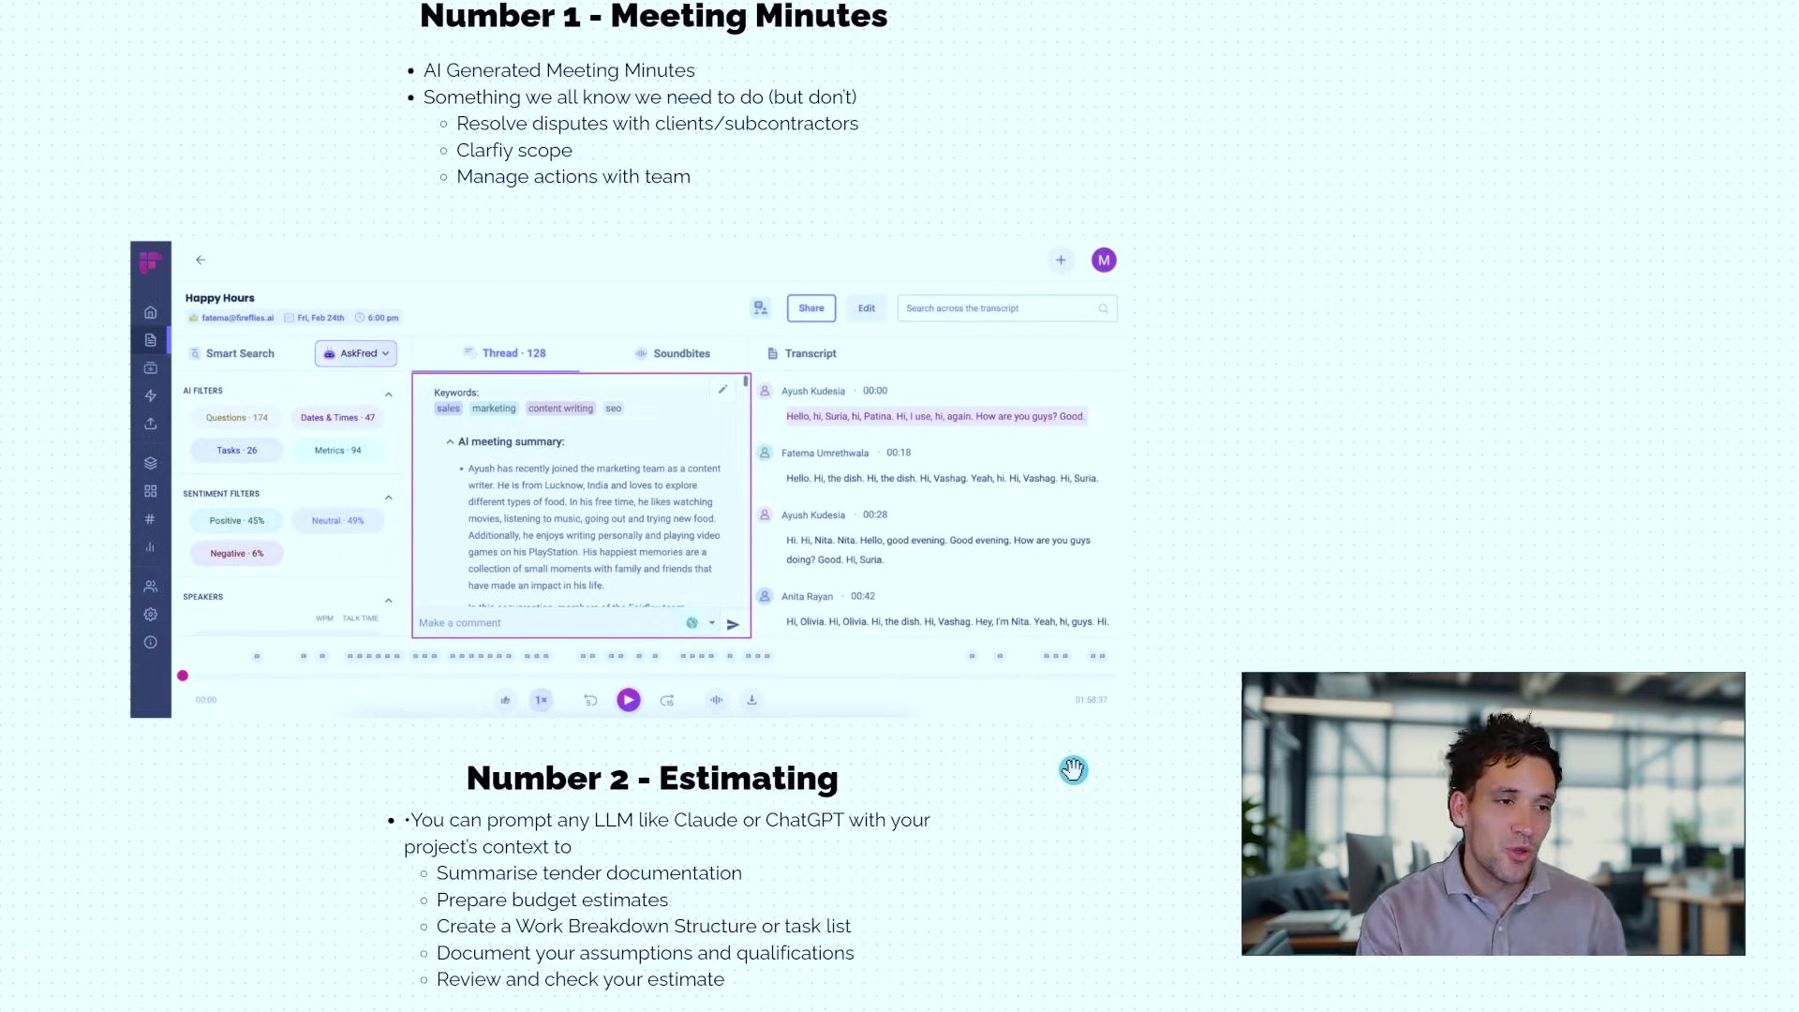
scroll(1073, 767, "down", 6)
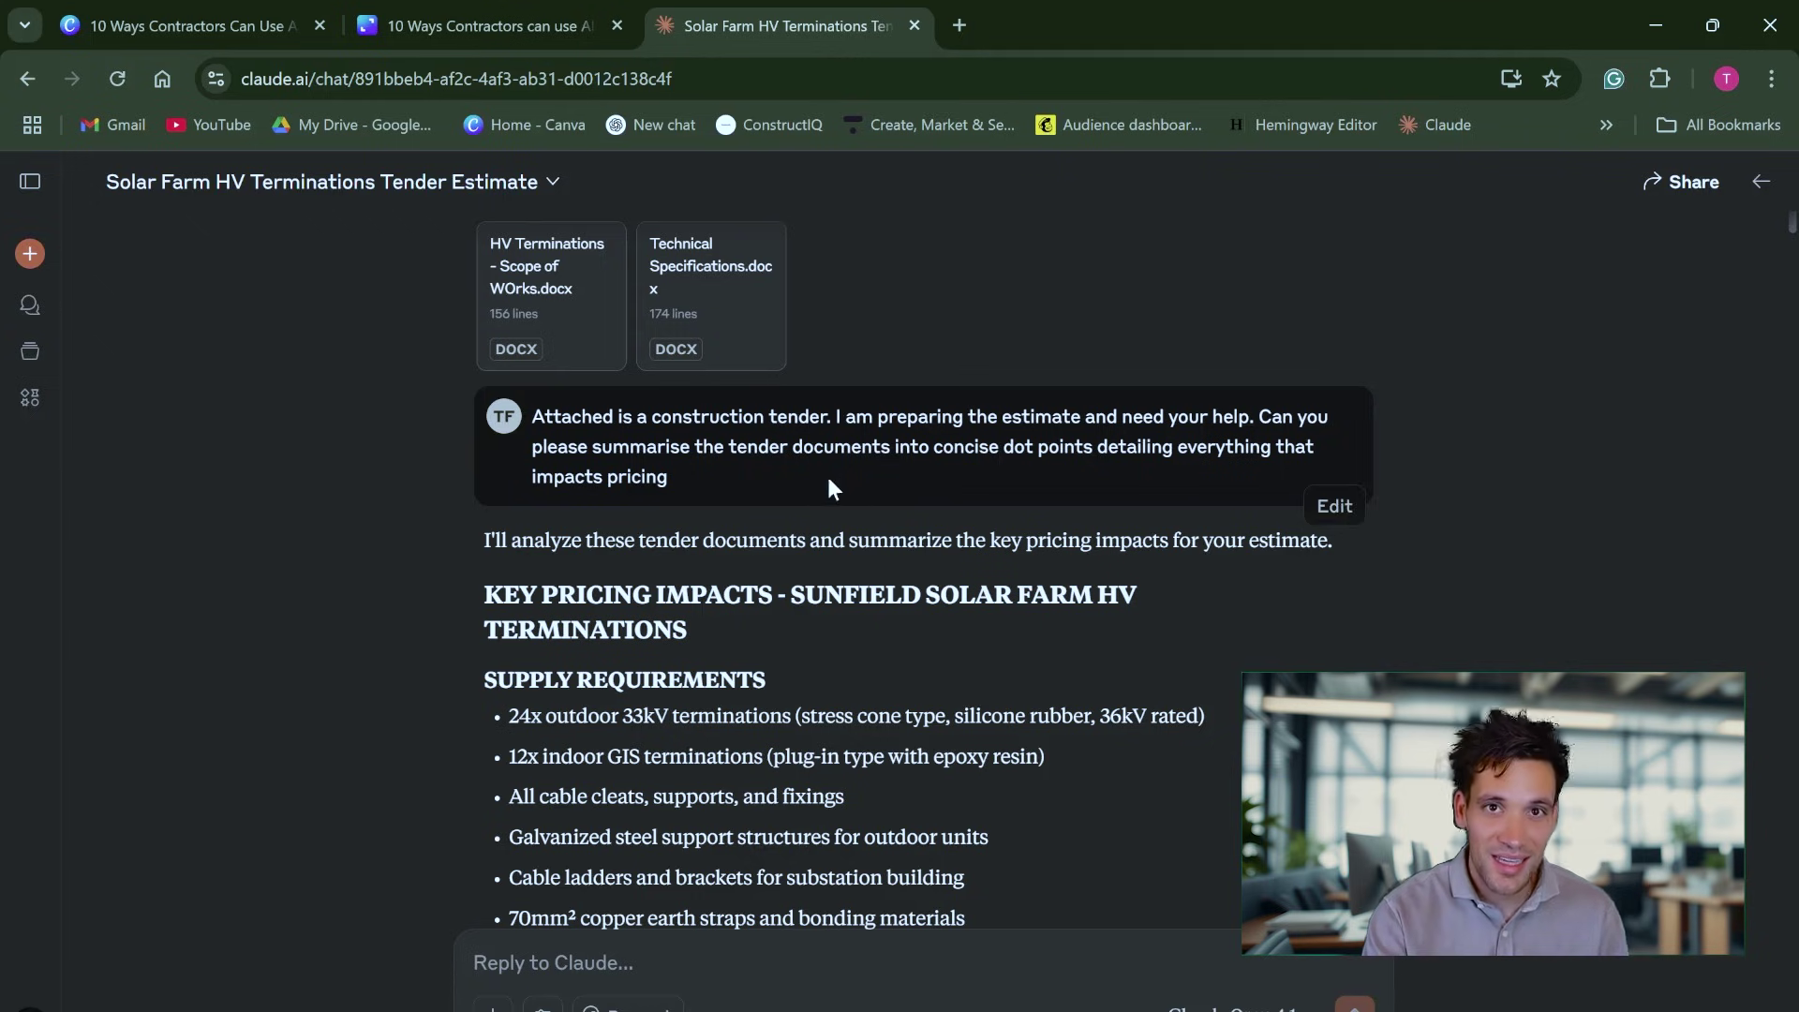
scroll(891, 583, "down", 1)
scroll(891, 583, "up", 1)
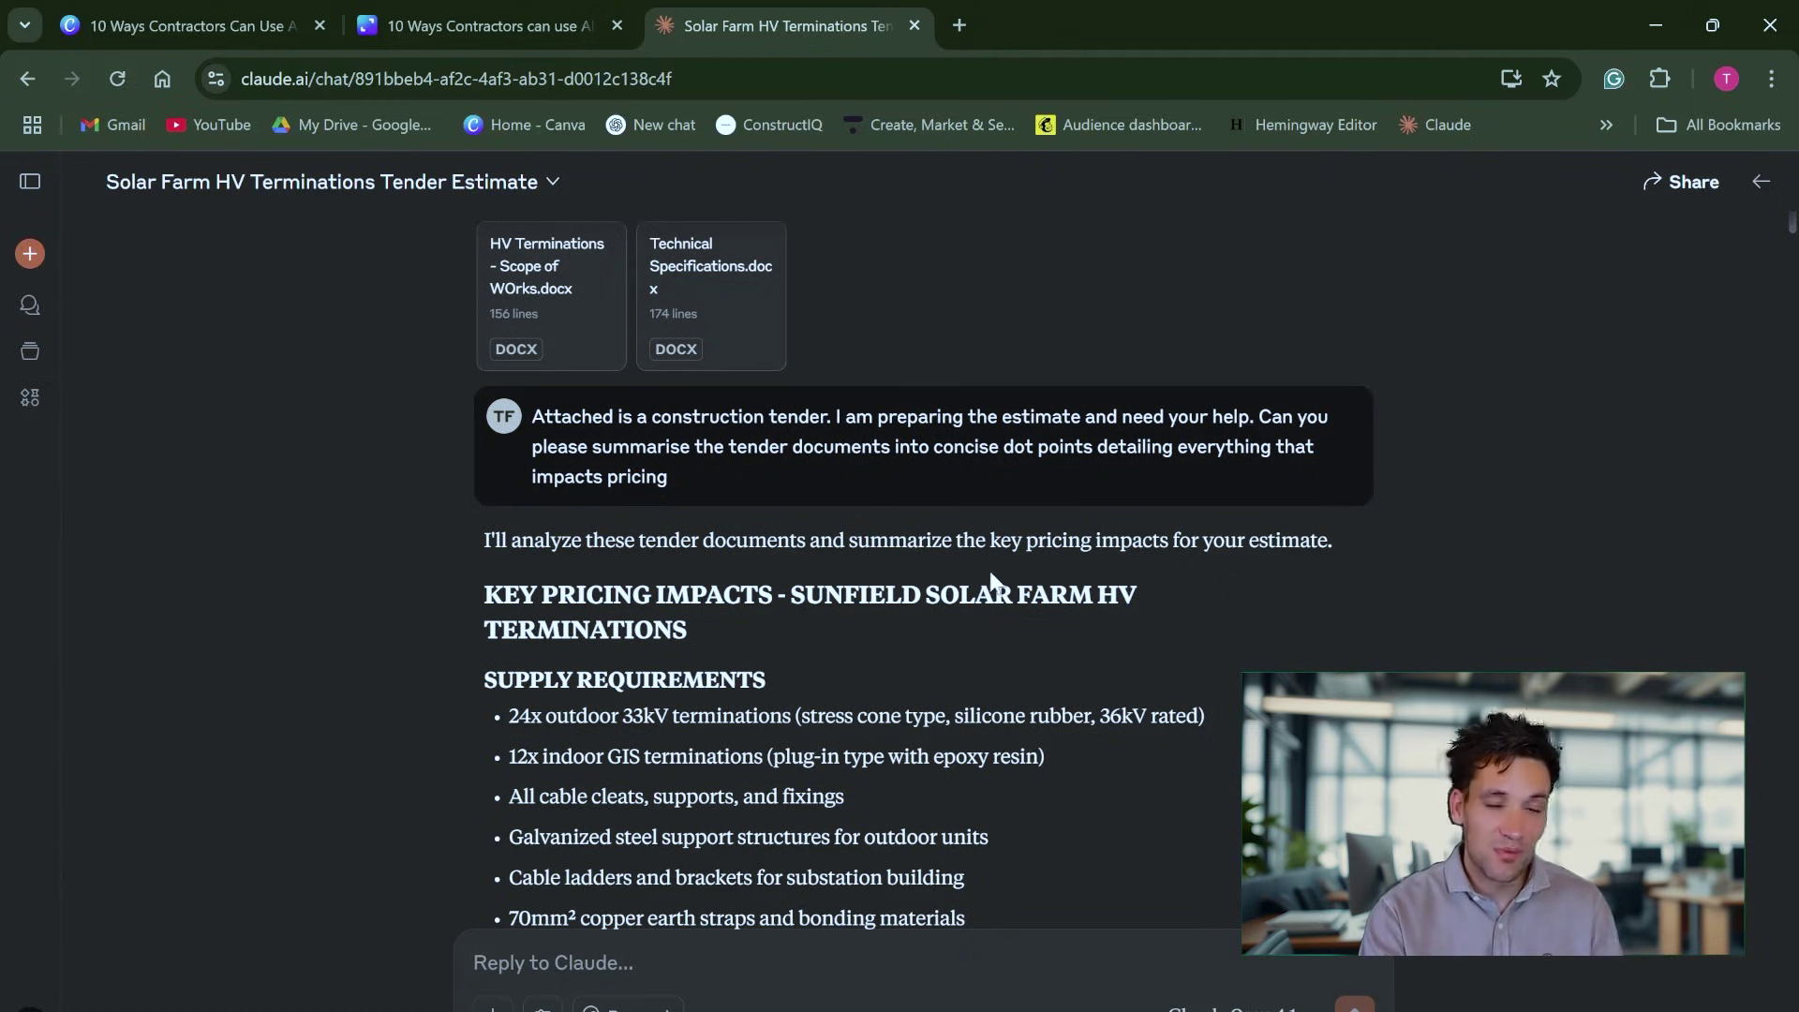
scroll(975, 611, "down", 3)
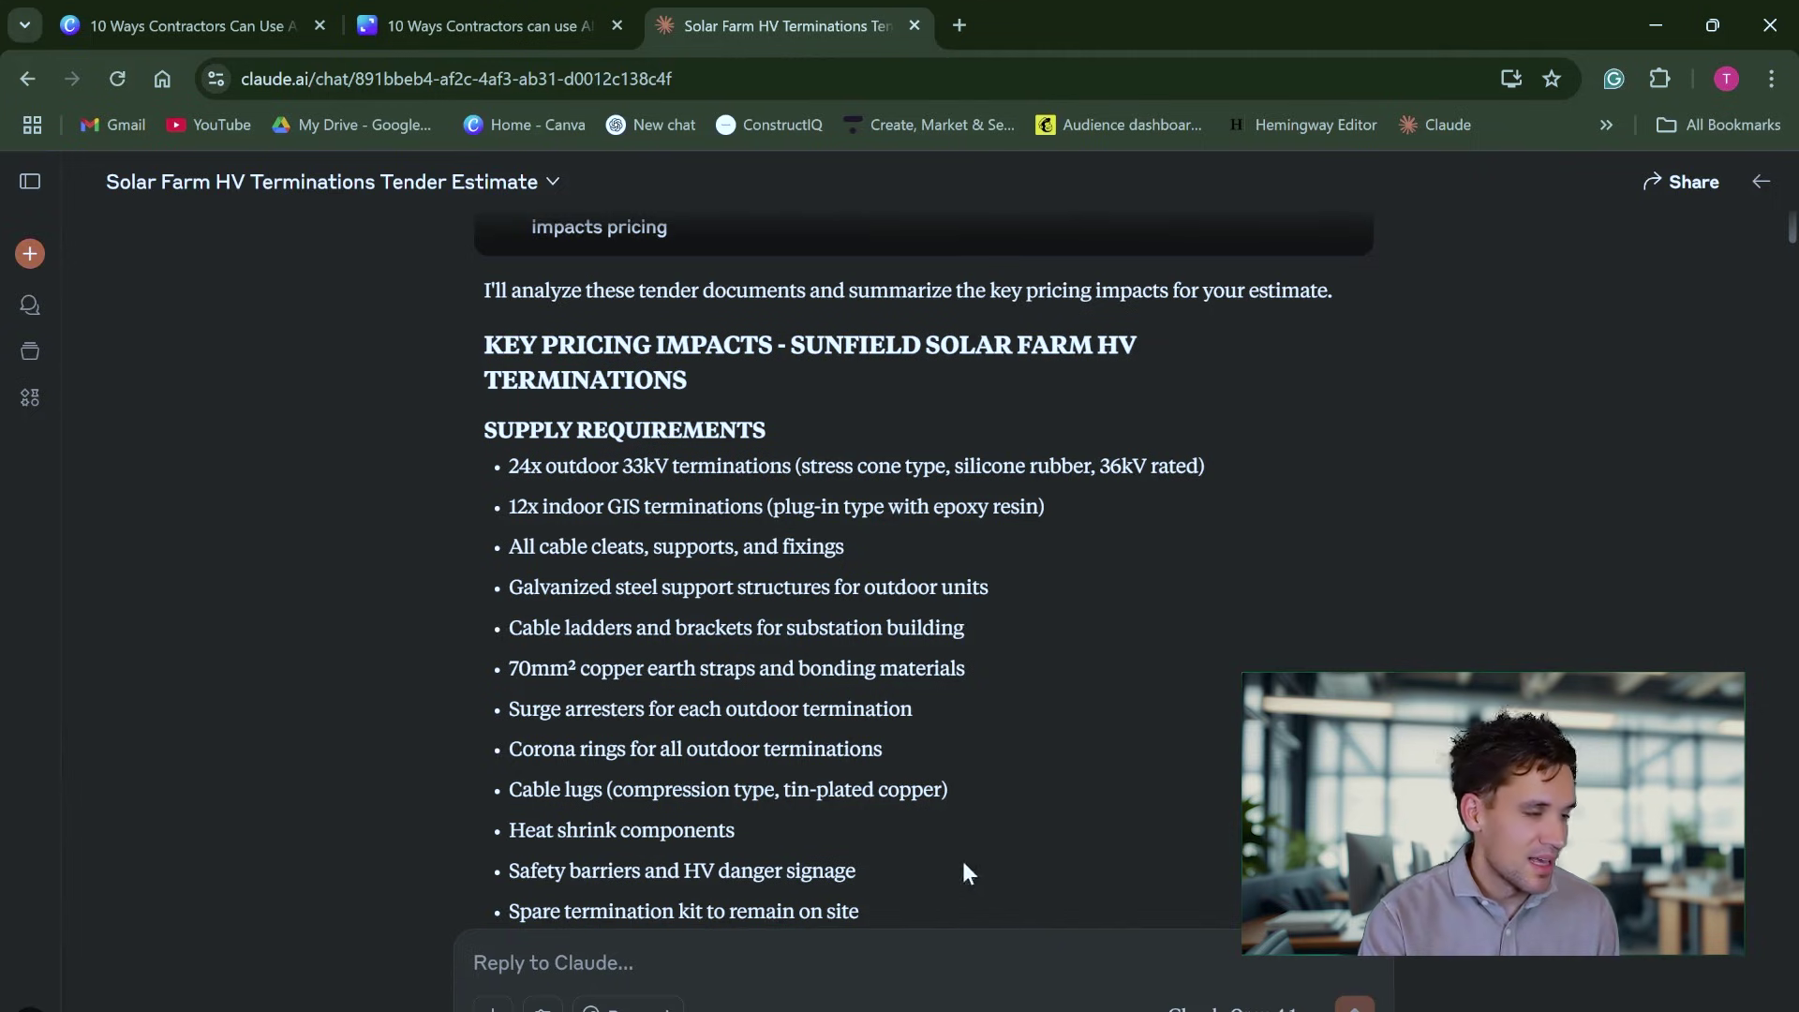
scroll(579, 281, "down", 4)
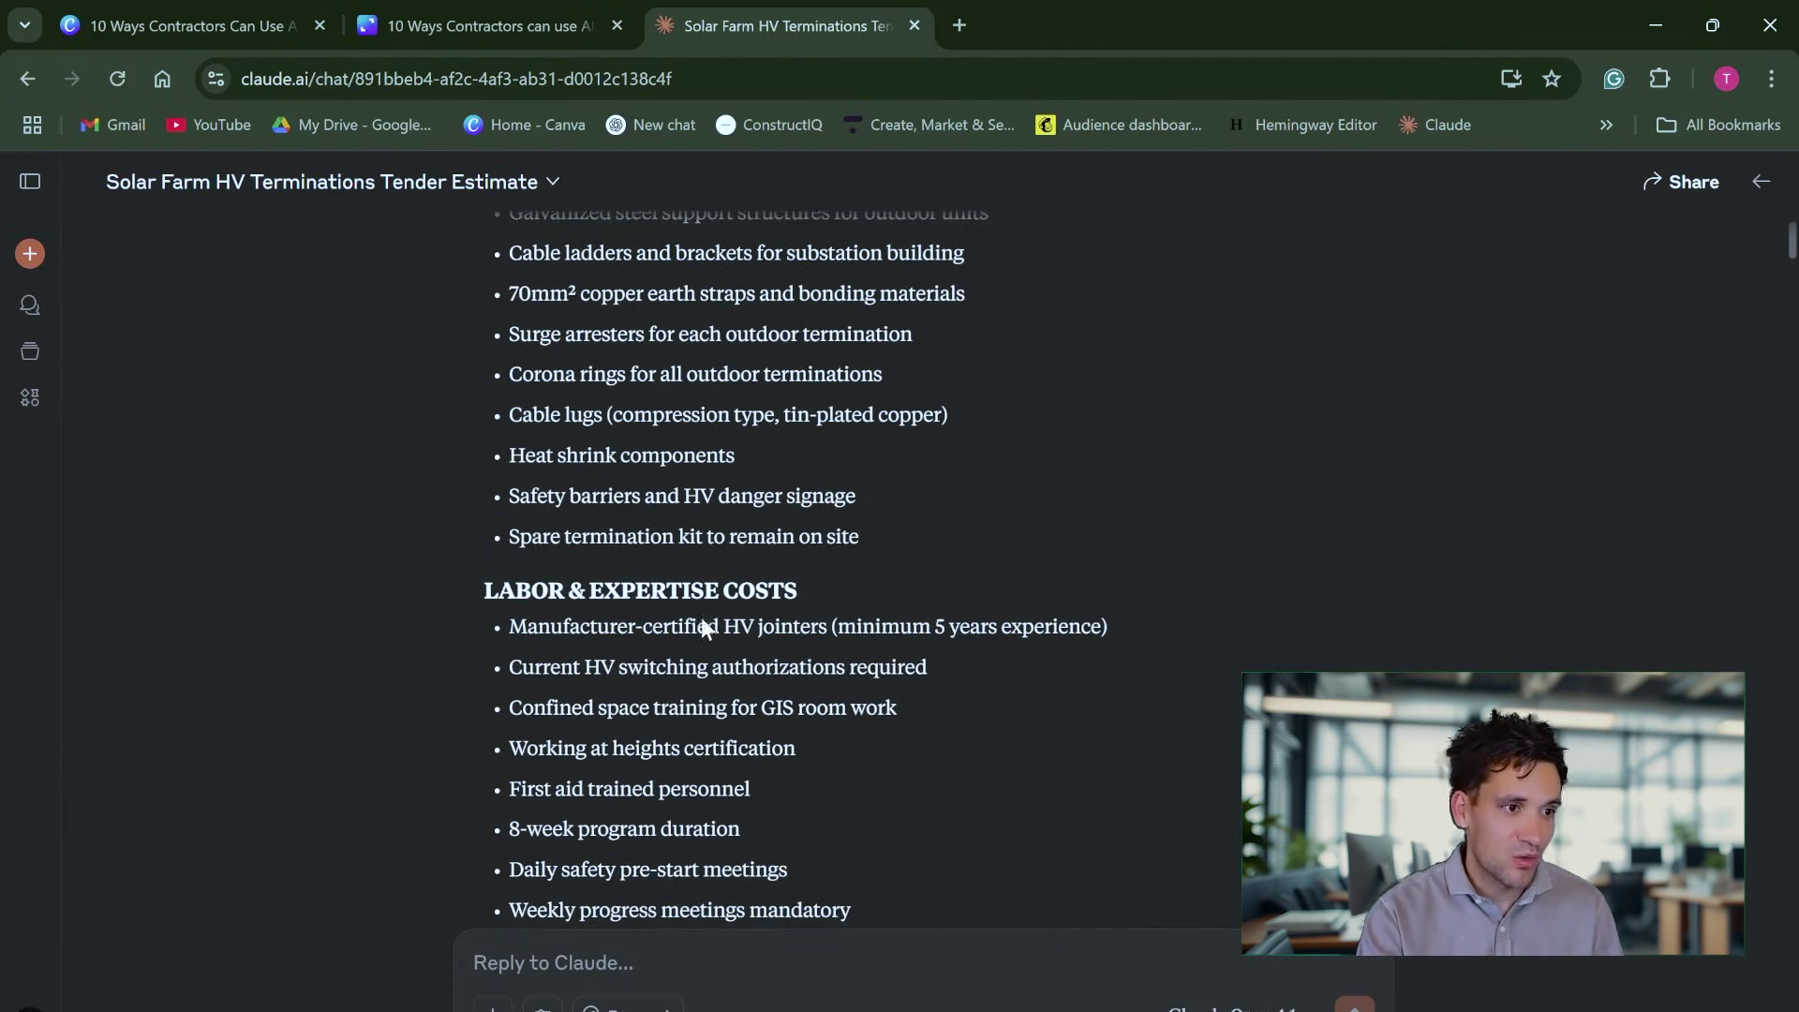
scroll(731, 614, "down", 3)
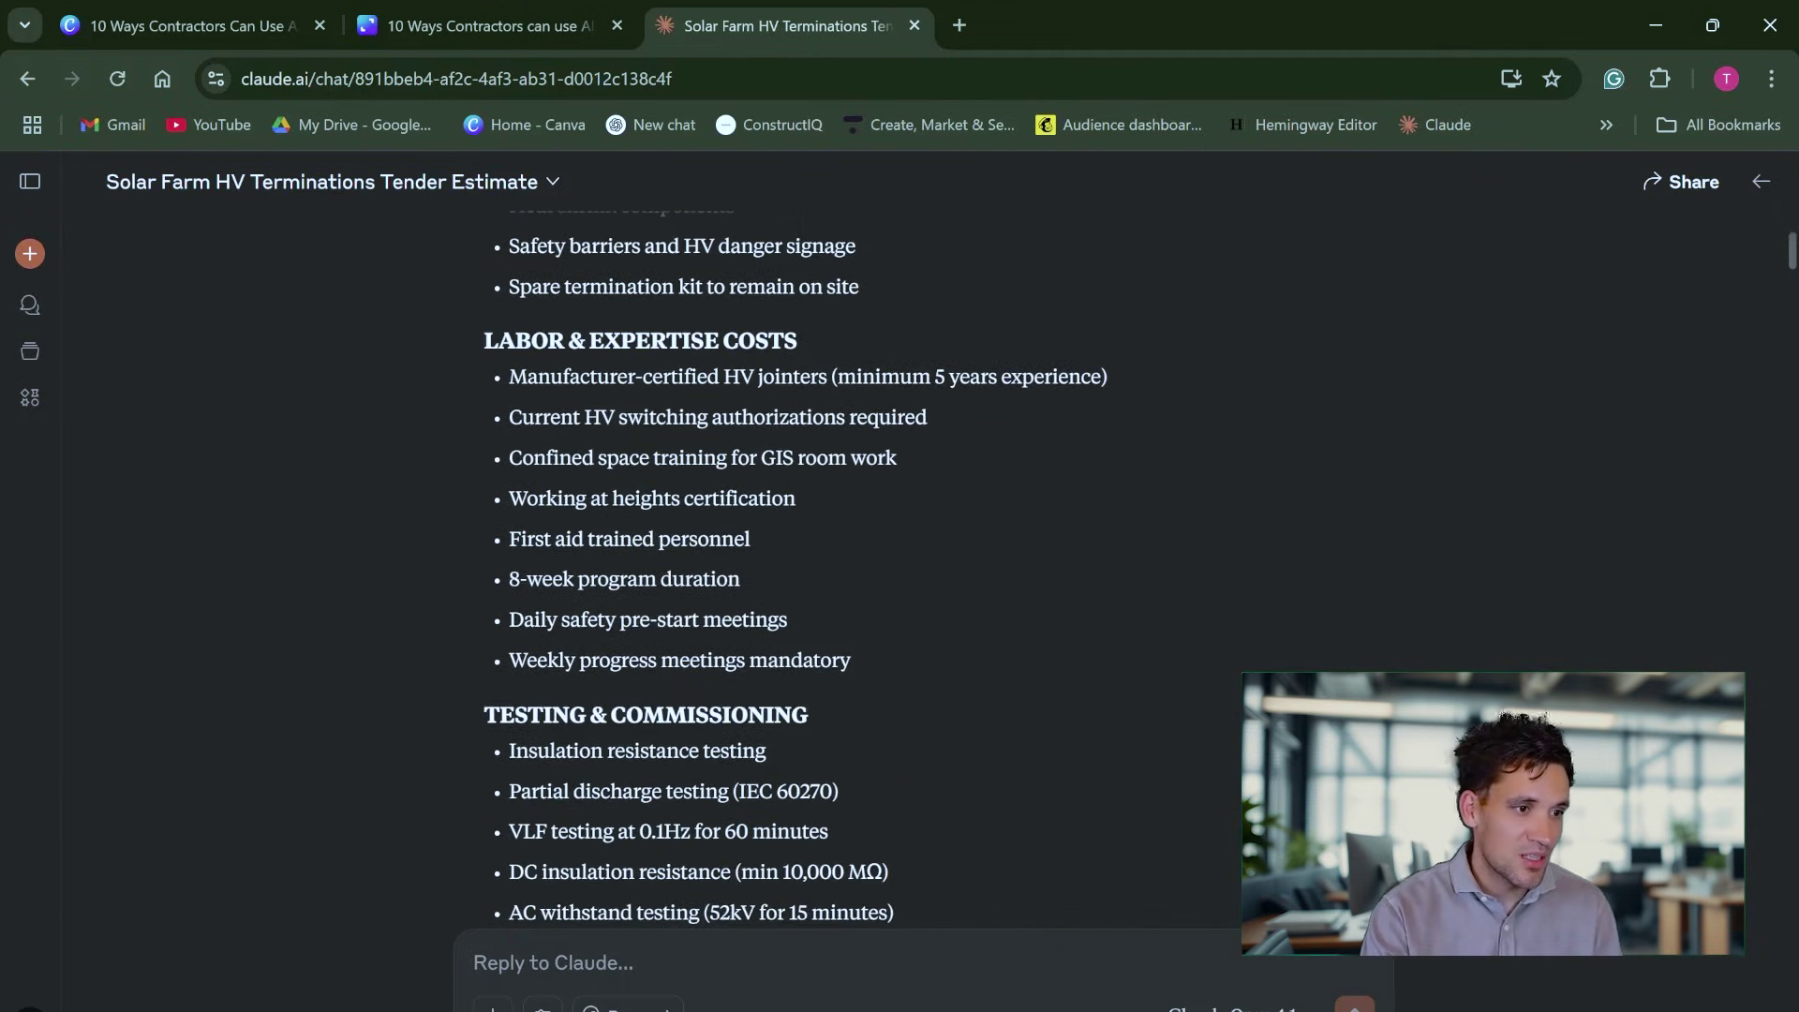
scroll(618, 647, "down", 3)
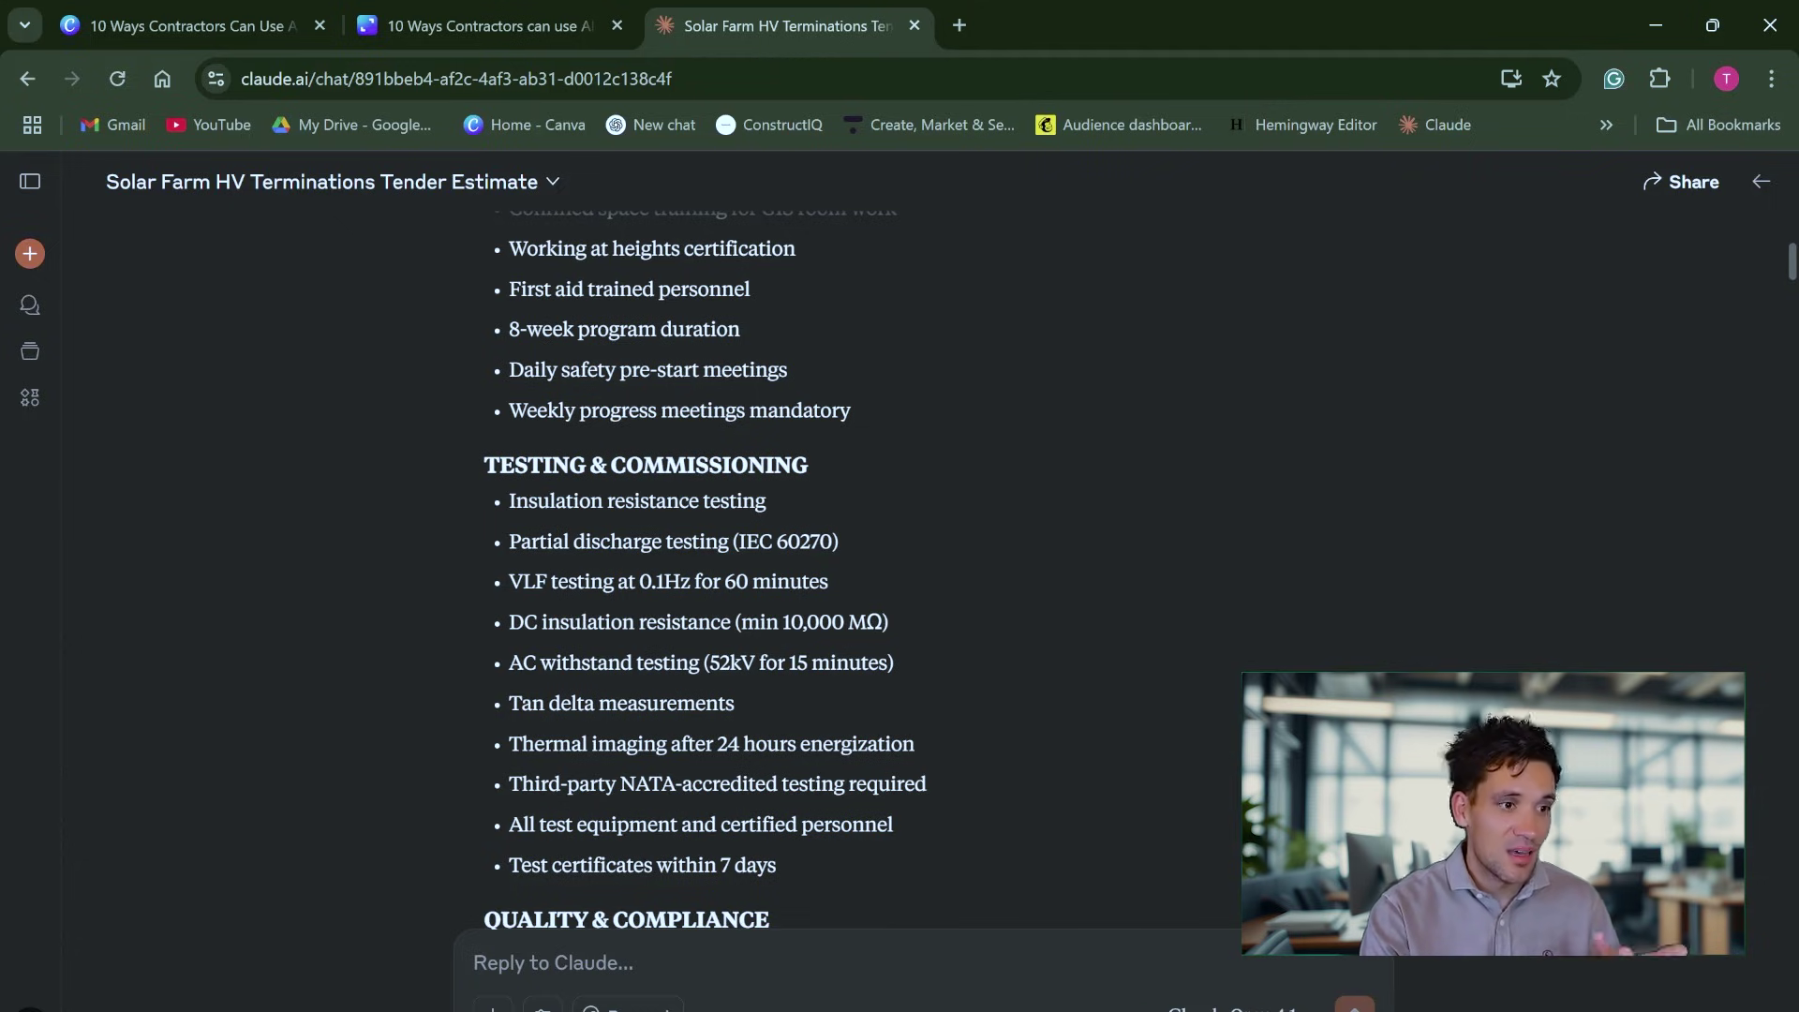
scroll(624, 638, "down", 3)
scroll(620, 626, "down", 3)
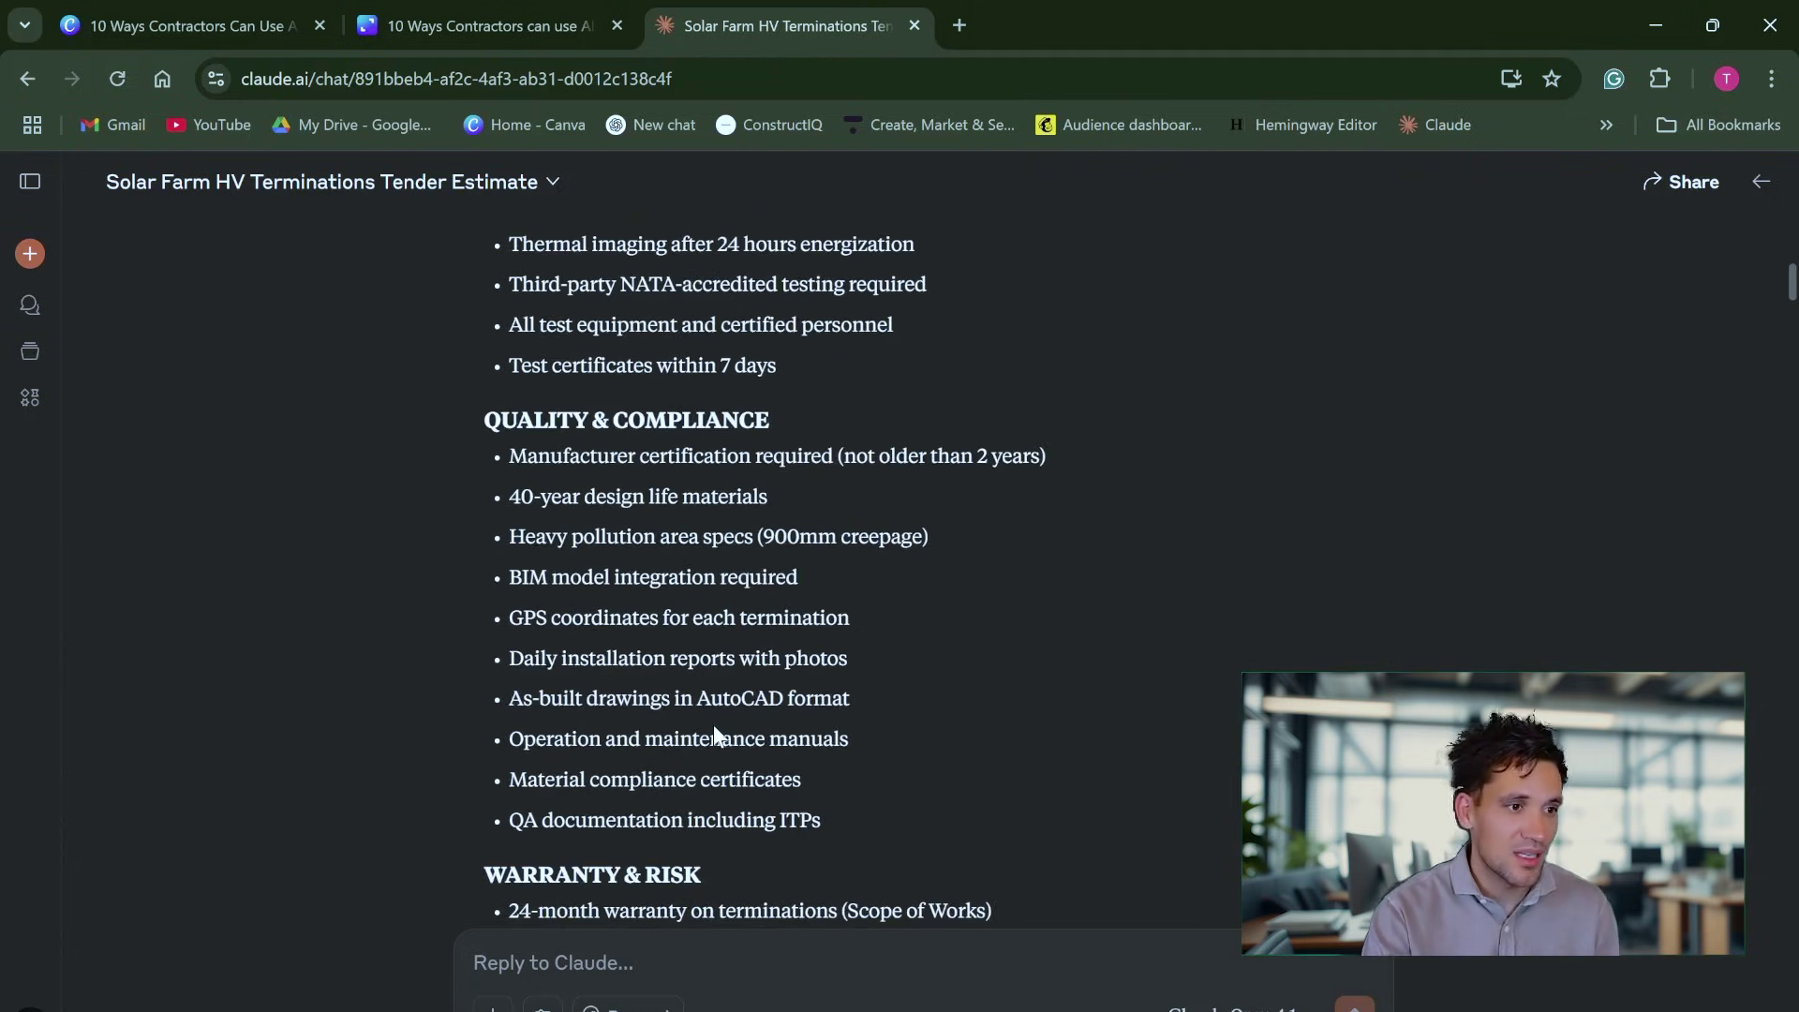
scroll(656, 562, "down", 3)
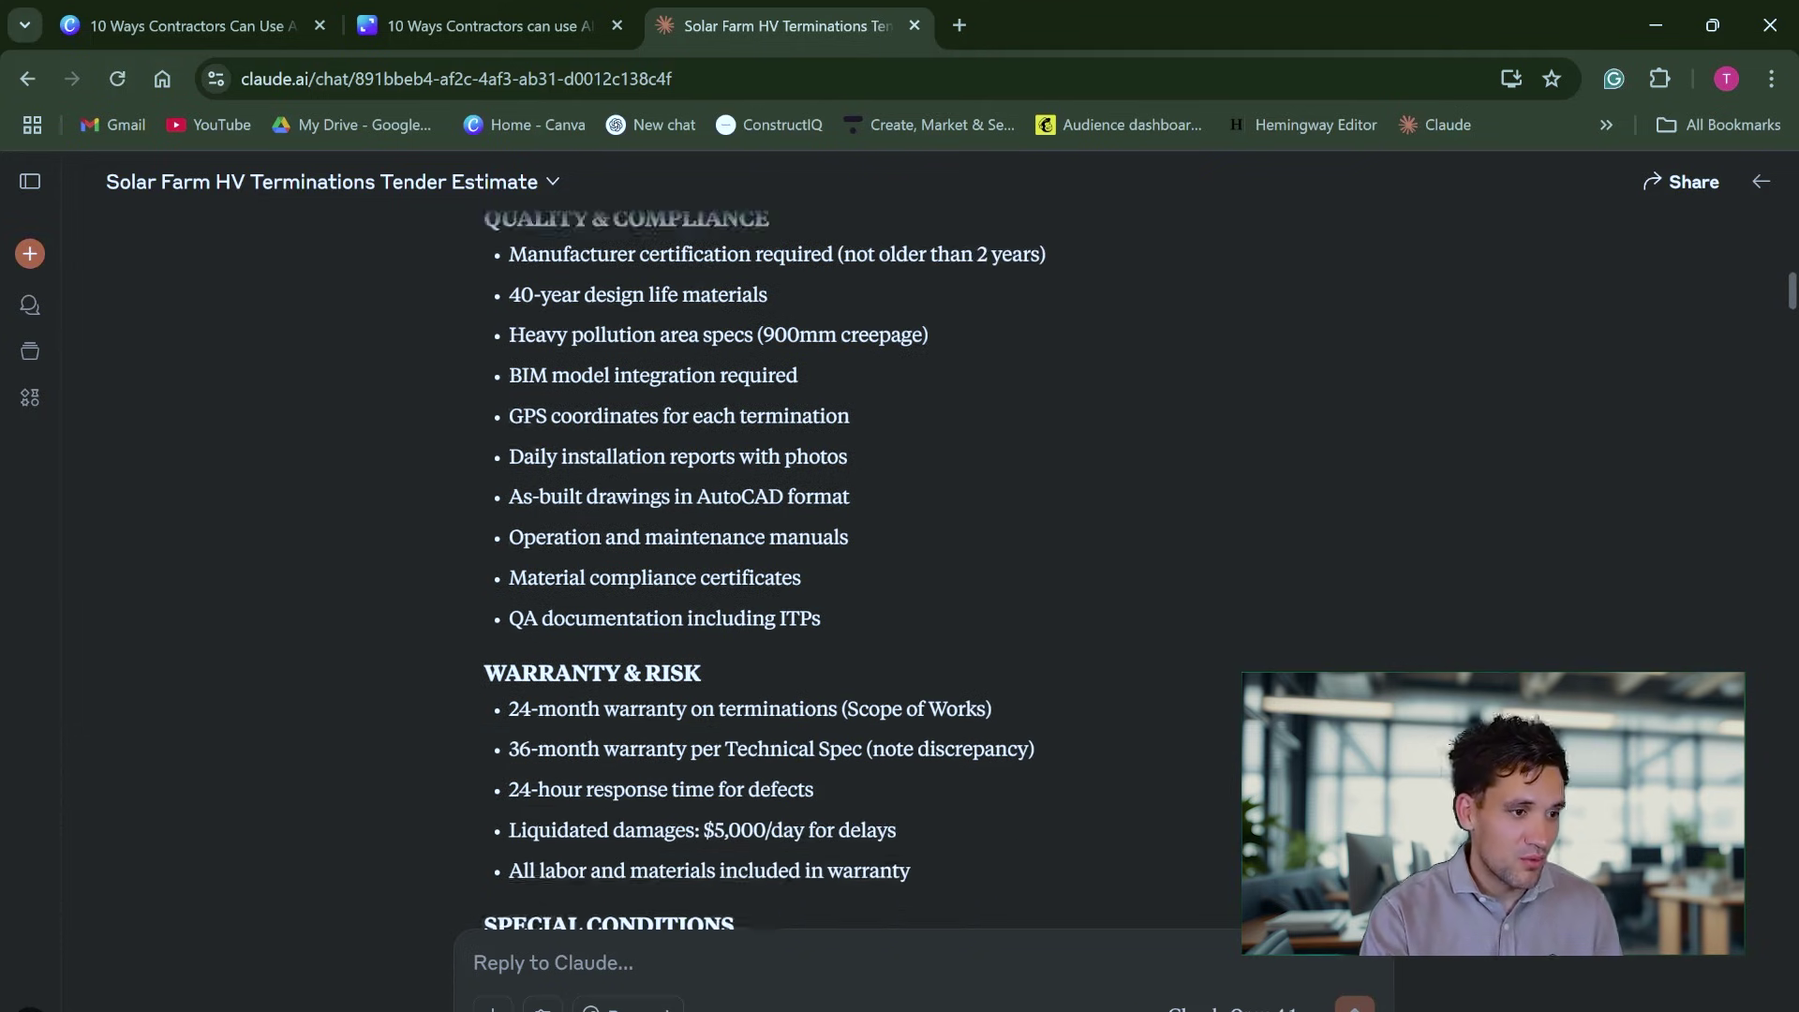
scroll(629, 761, "down", 9)
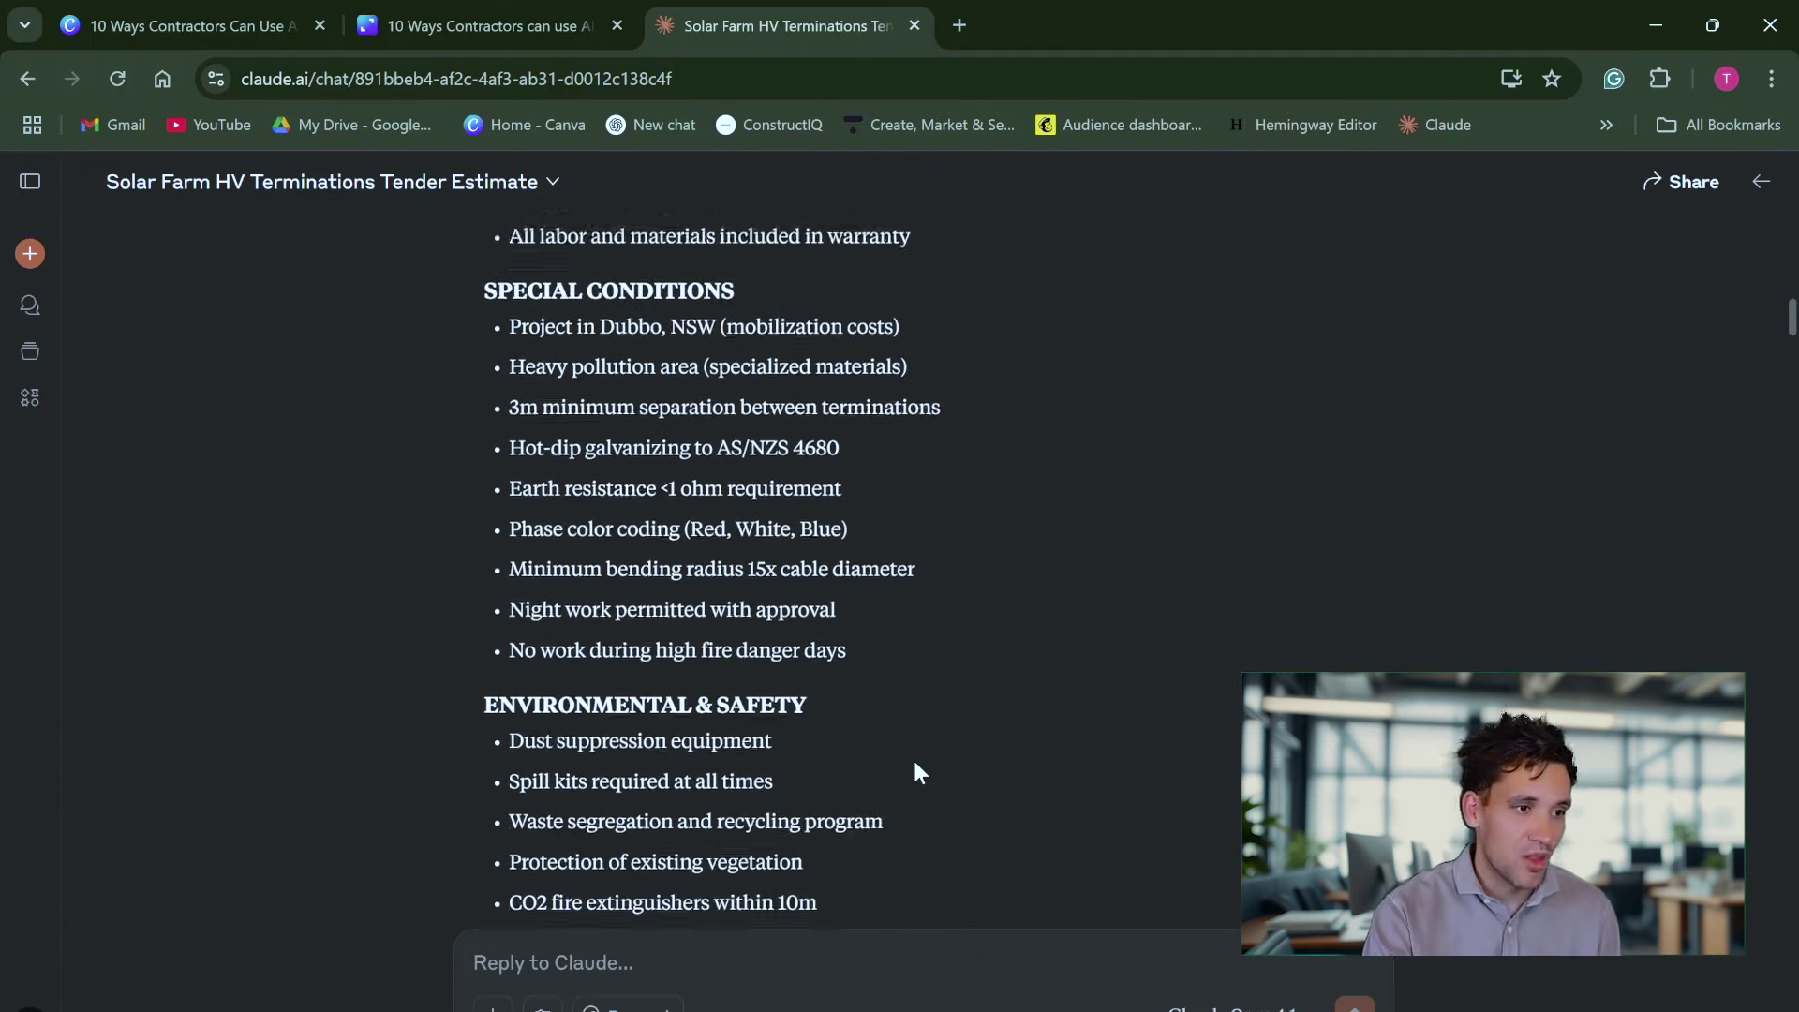
scroll(904, 763, "up", 11)
scroll(897, 799, "up", 20)
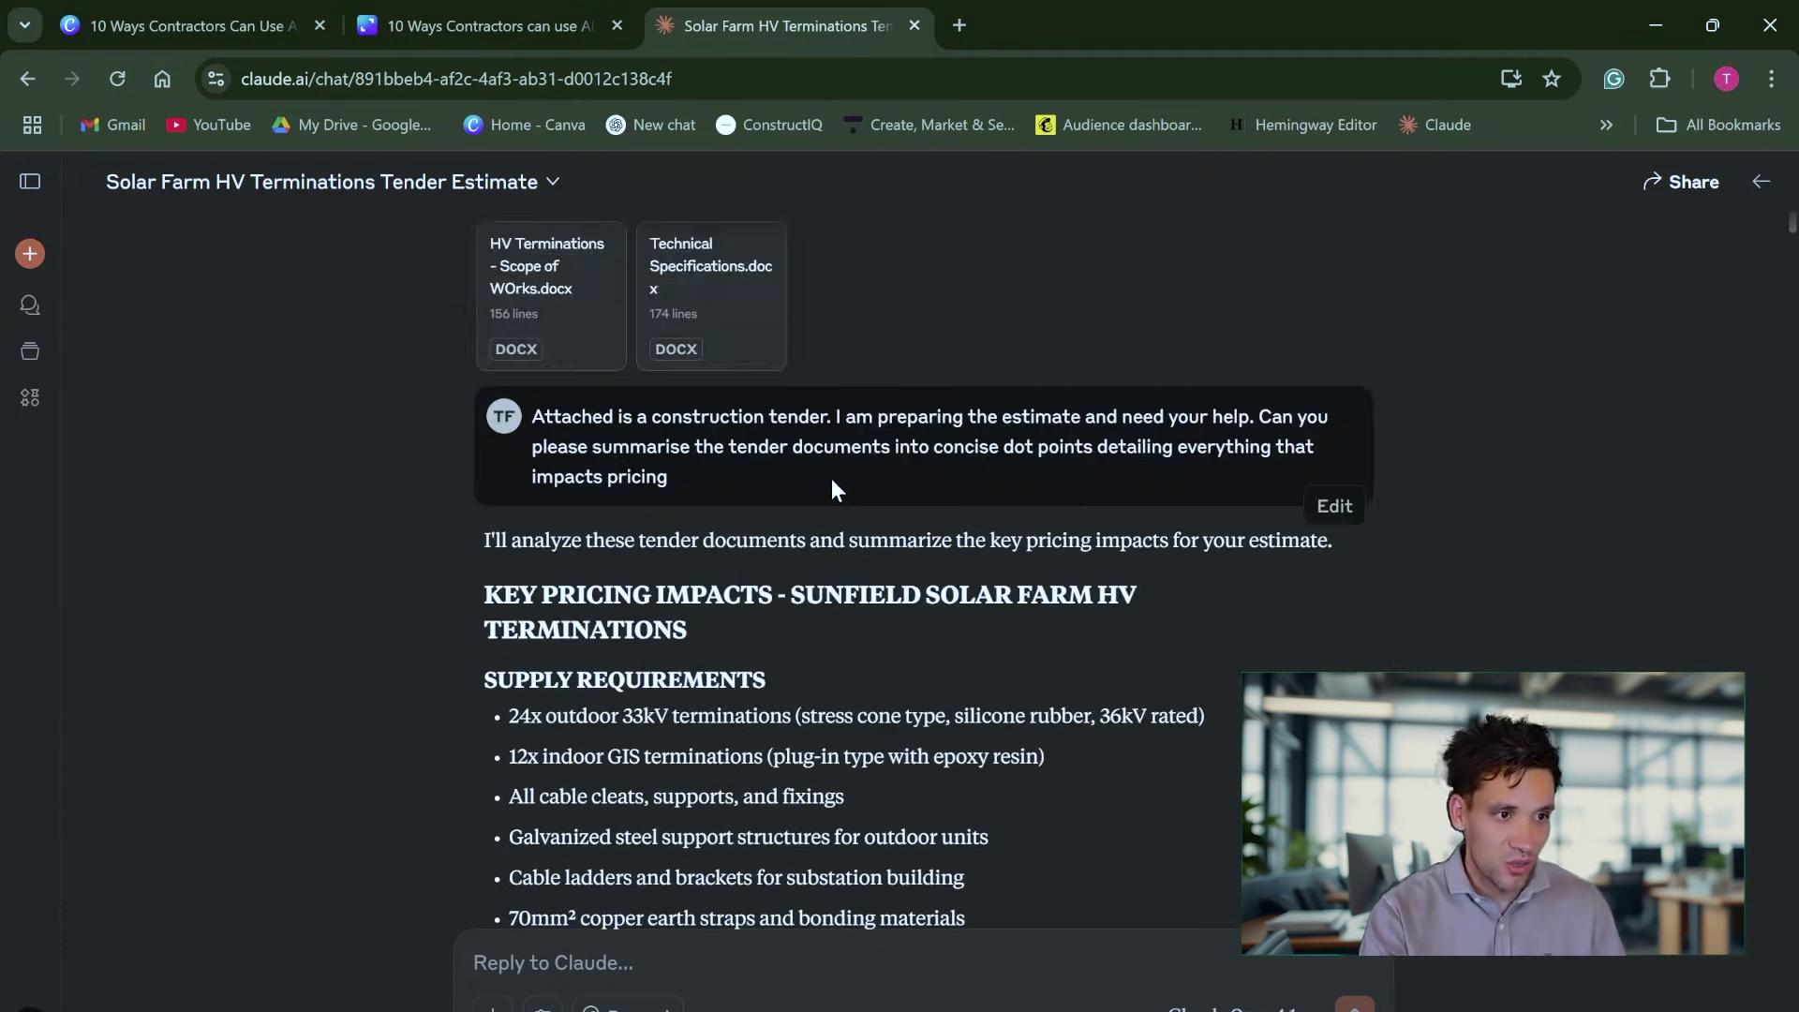
scroll(896, 548, "down", 13)
scroll(897, 559, "down", 20)
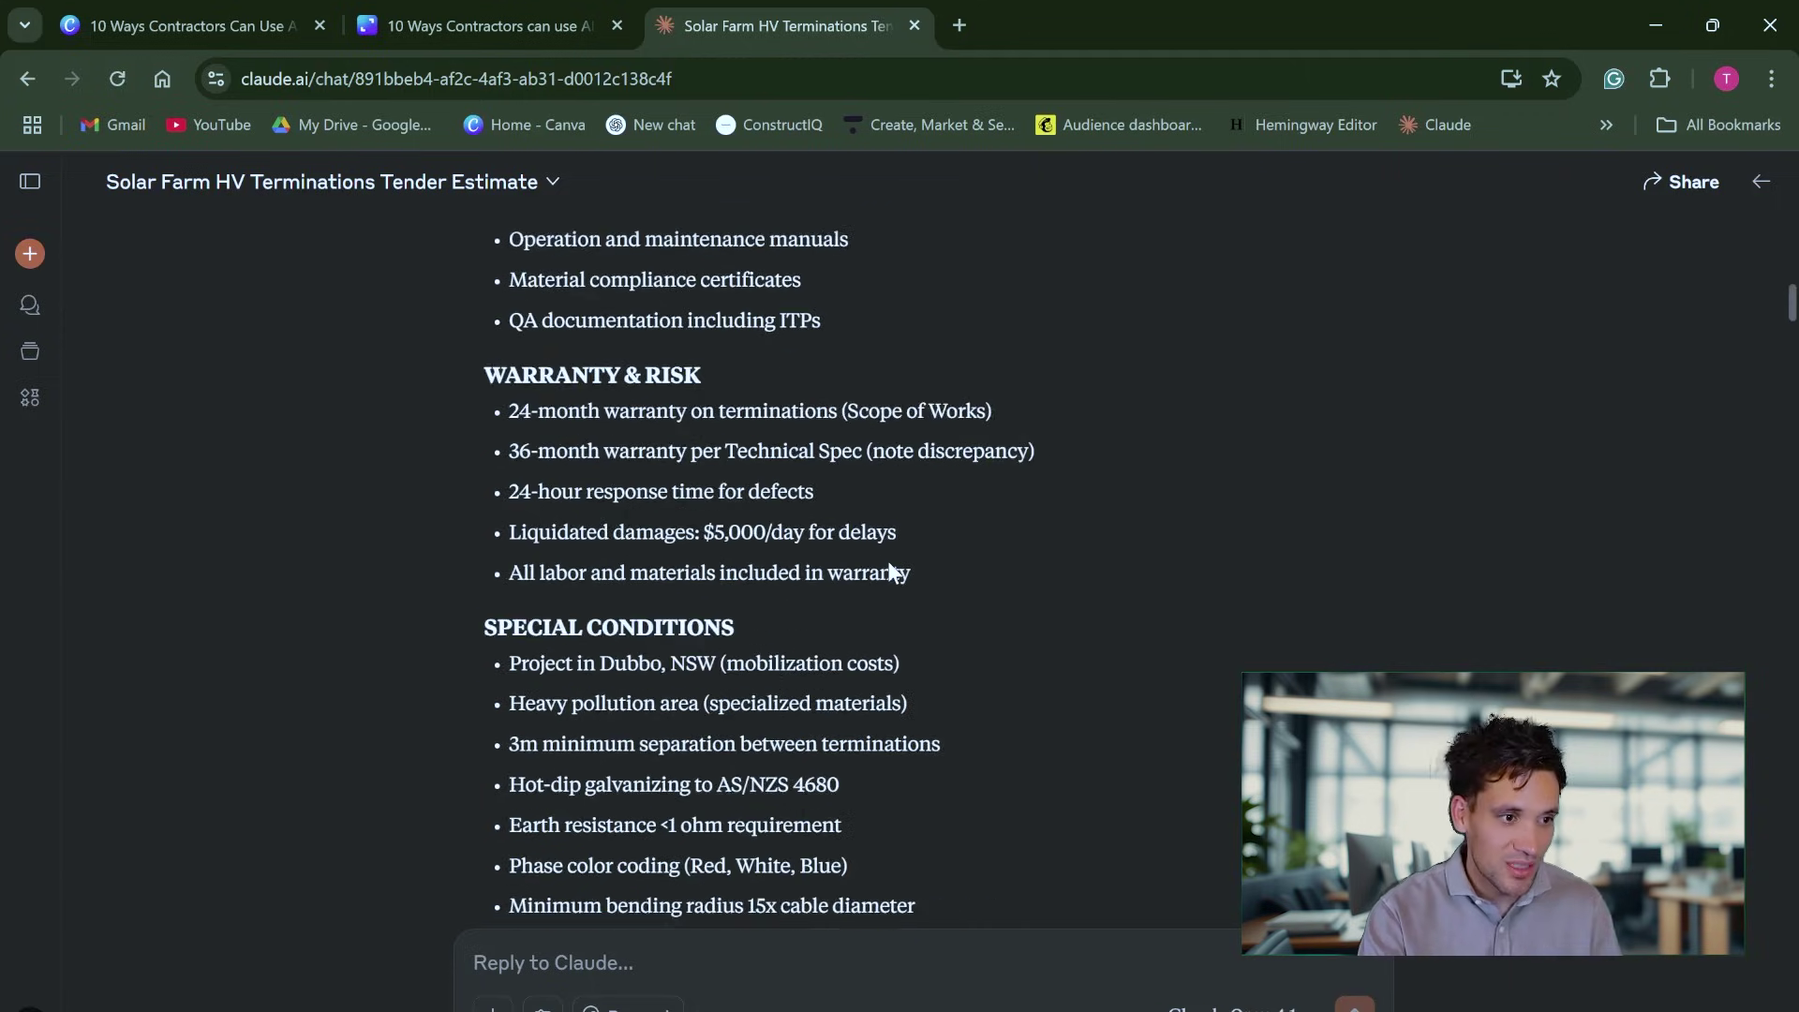
scroll(886, 581, "down", 6)
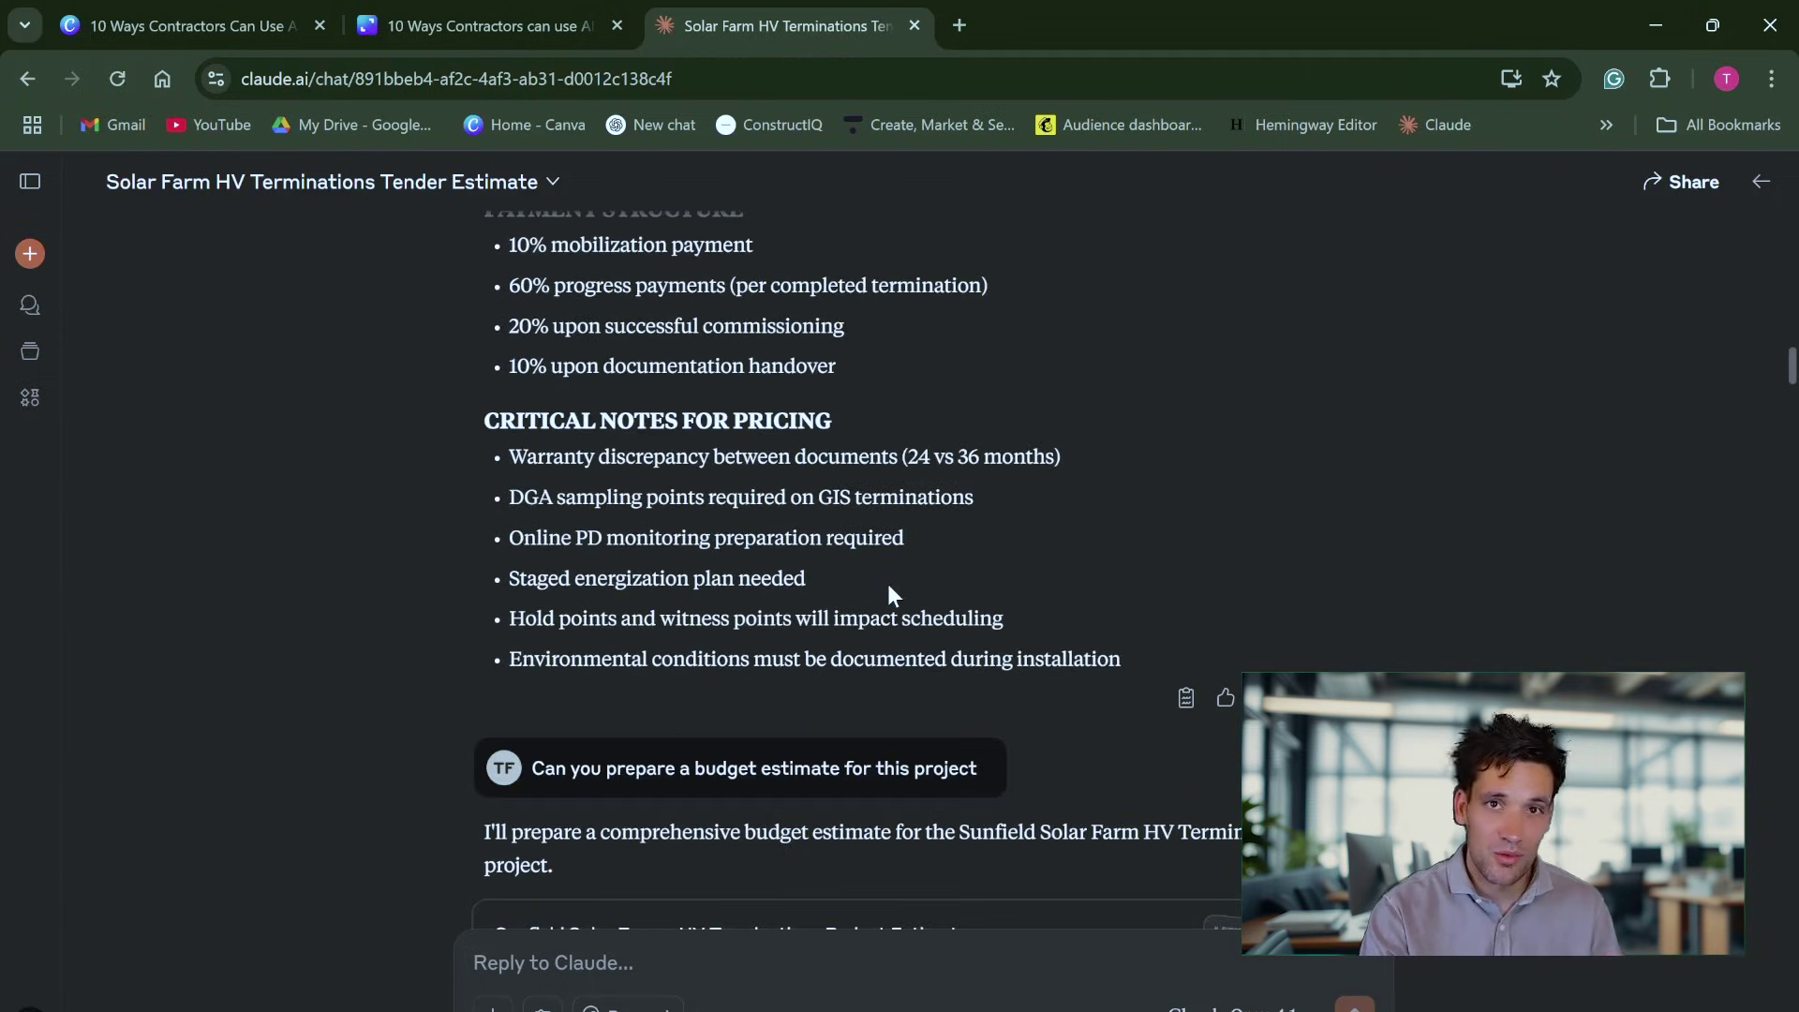
scroll(1019, 795, "down", 3)
scroll(1012, 740, "down", 2)
scroll(890, 609, "up", 2)
scroll(824, 590, "down", 1)
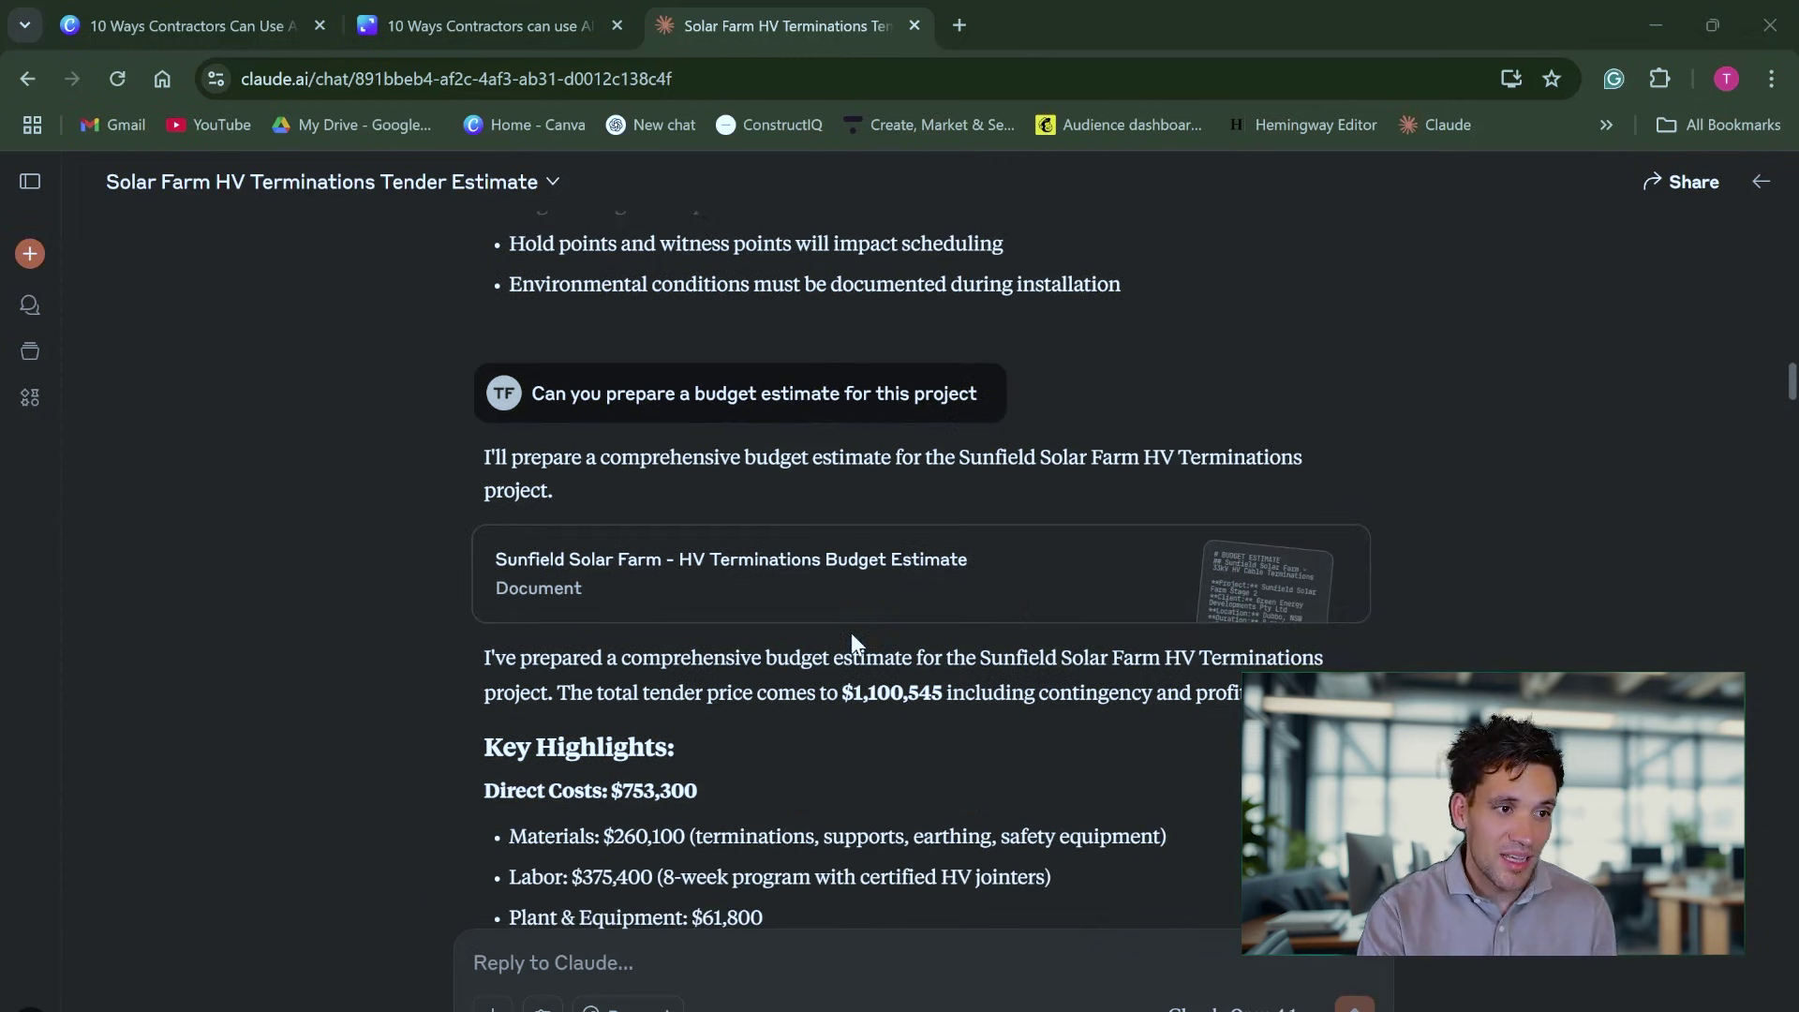
Open the HV Terminations Budget Estimate artifact beside the chat and scroll through its cost tables.
left_click(939, 578)
scroll(1358, 563, "down", 2)
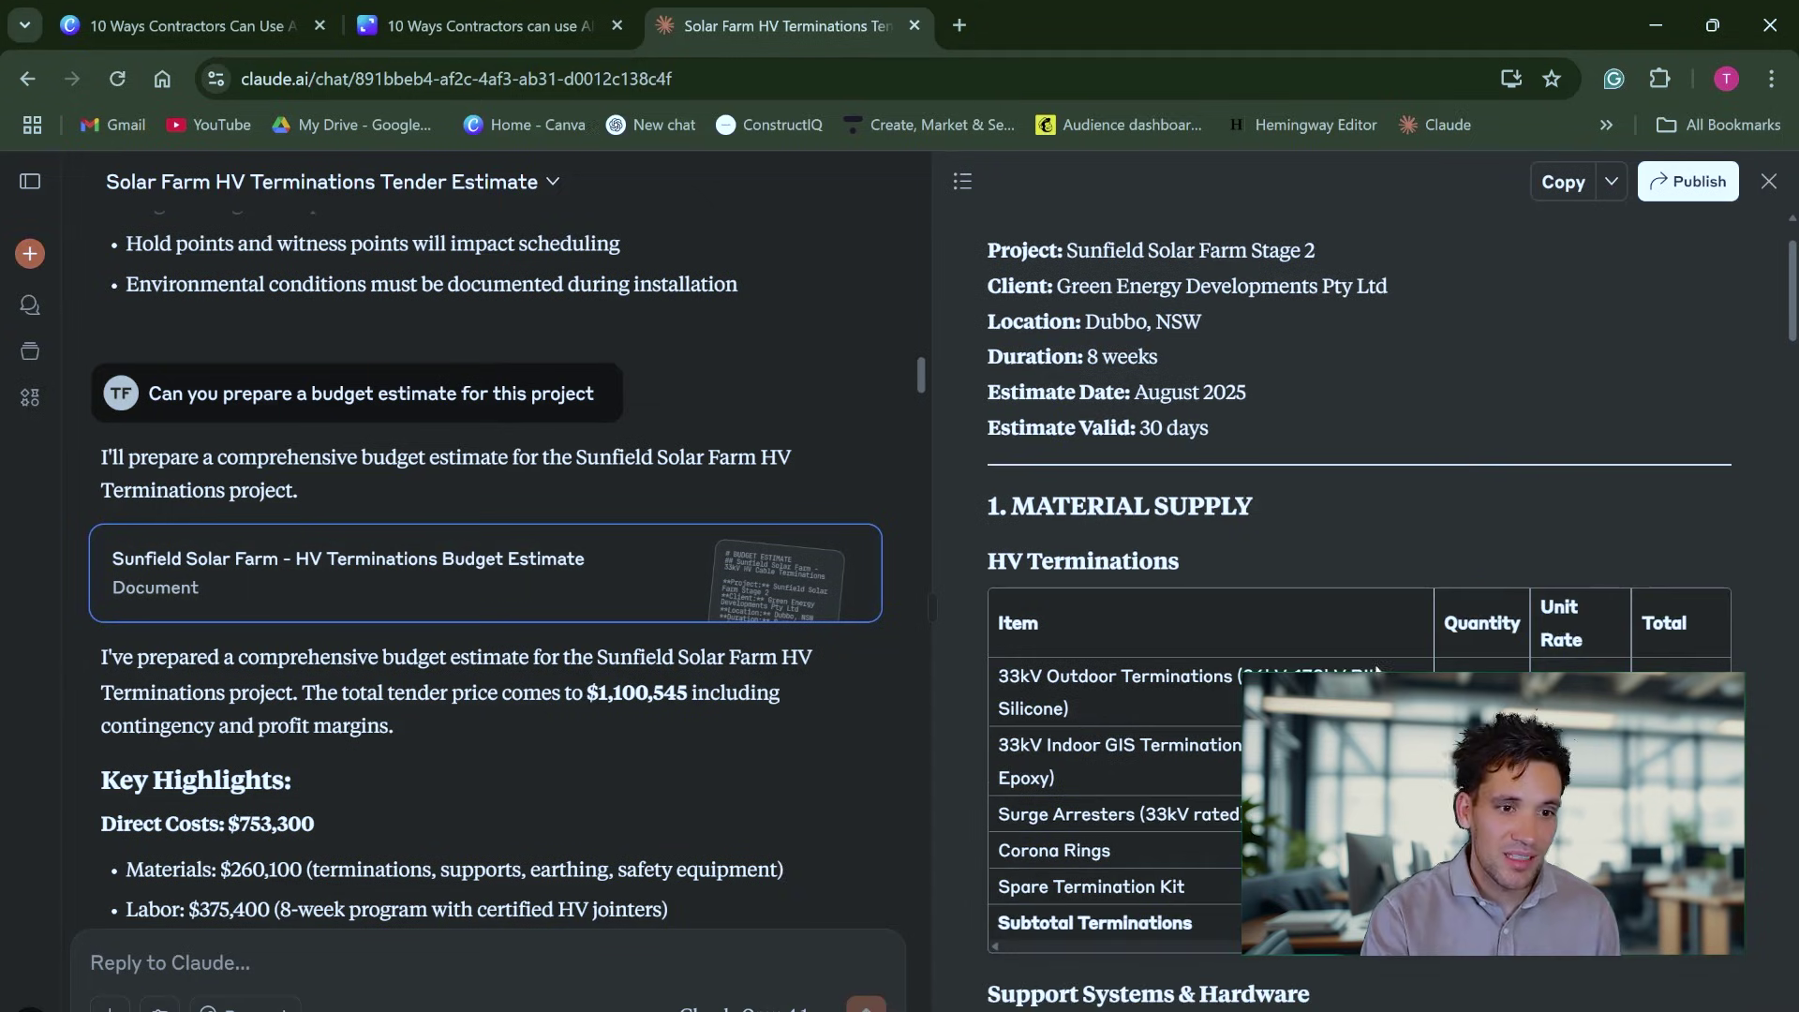
scroll(1287, 442, "down", 2)
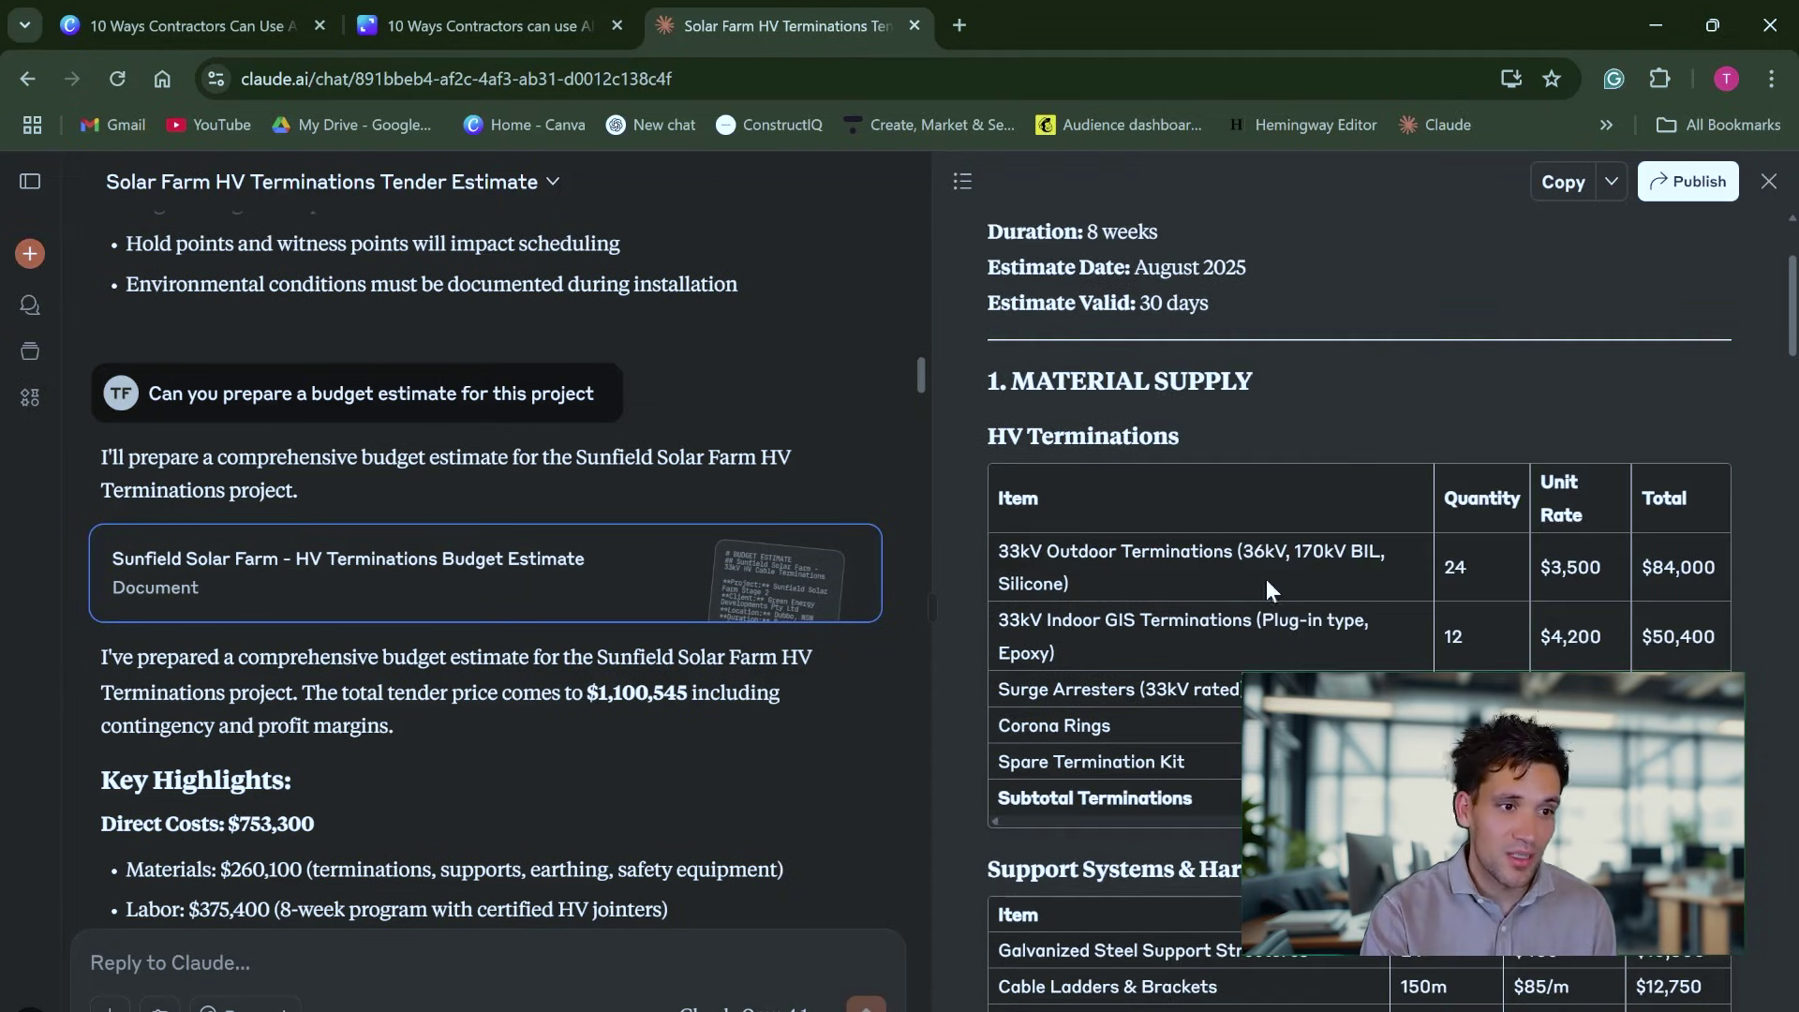
scroll(1242, 596, "down", 6)
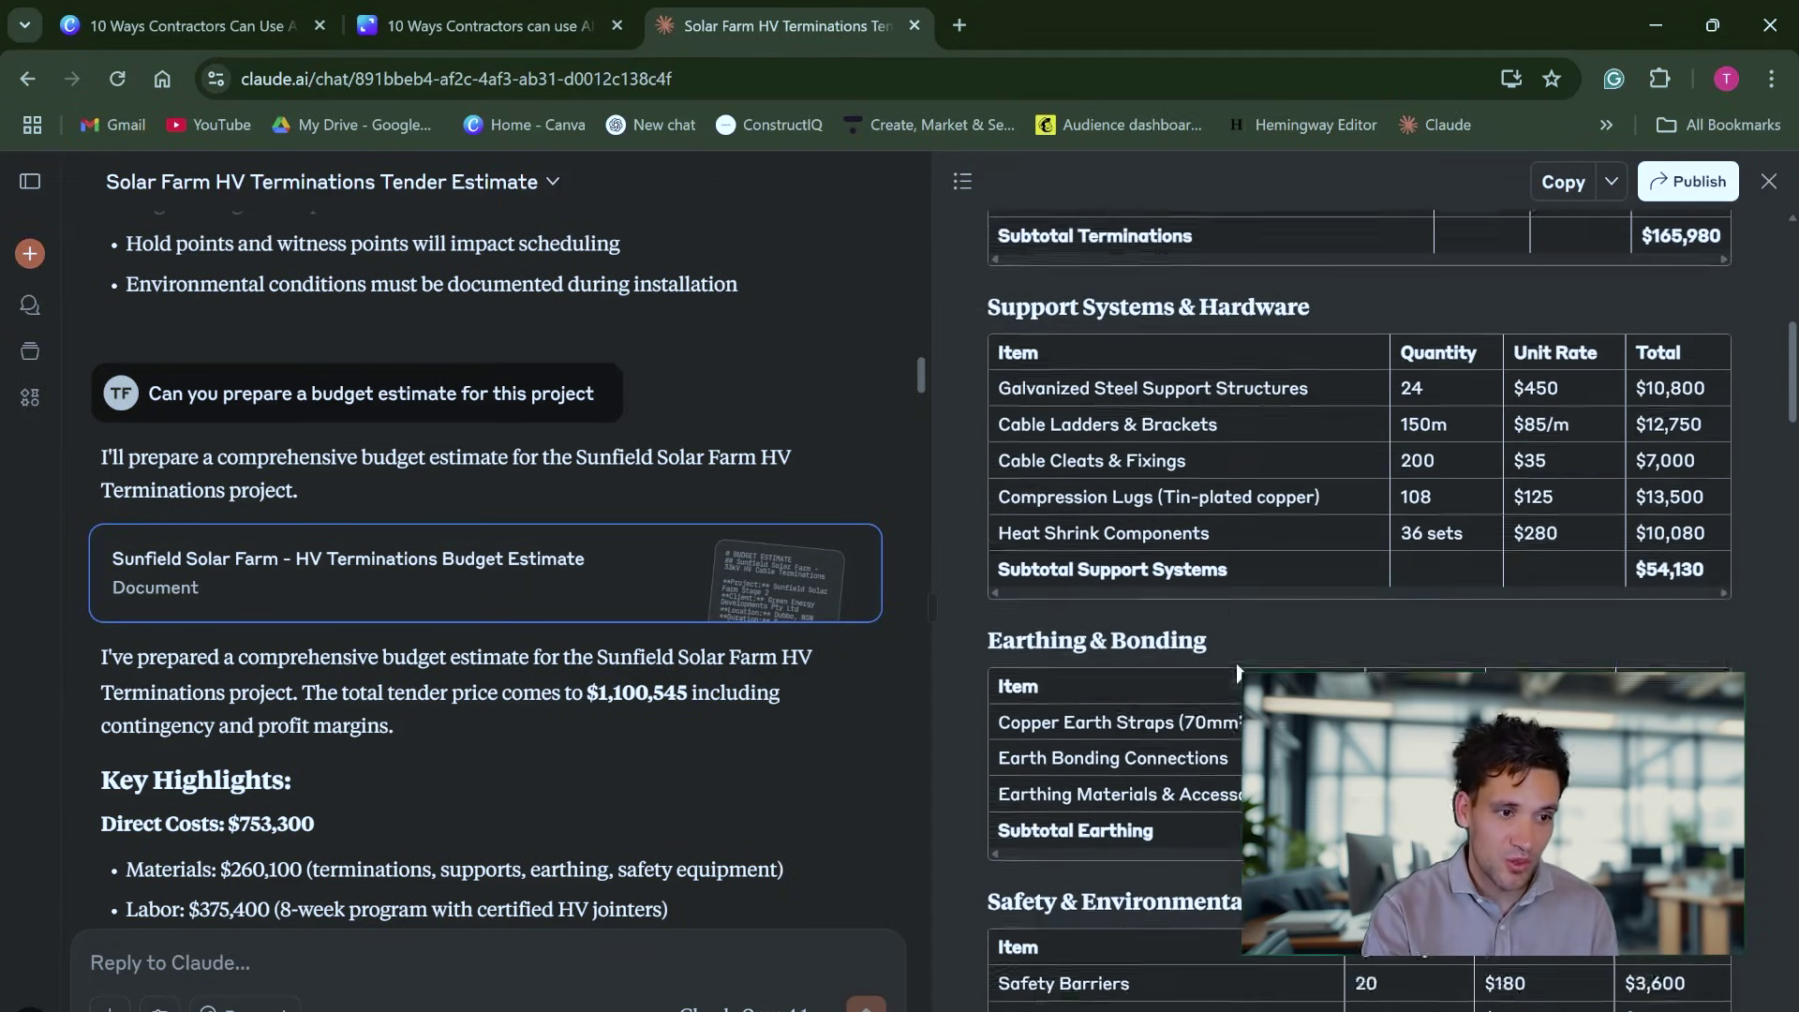
scroll(1358, 562, "down", 3)
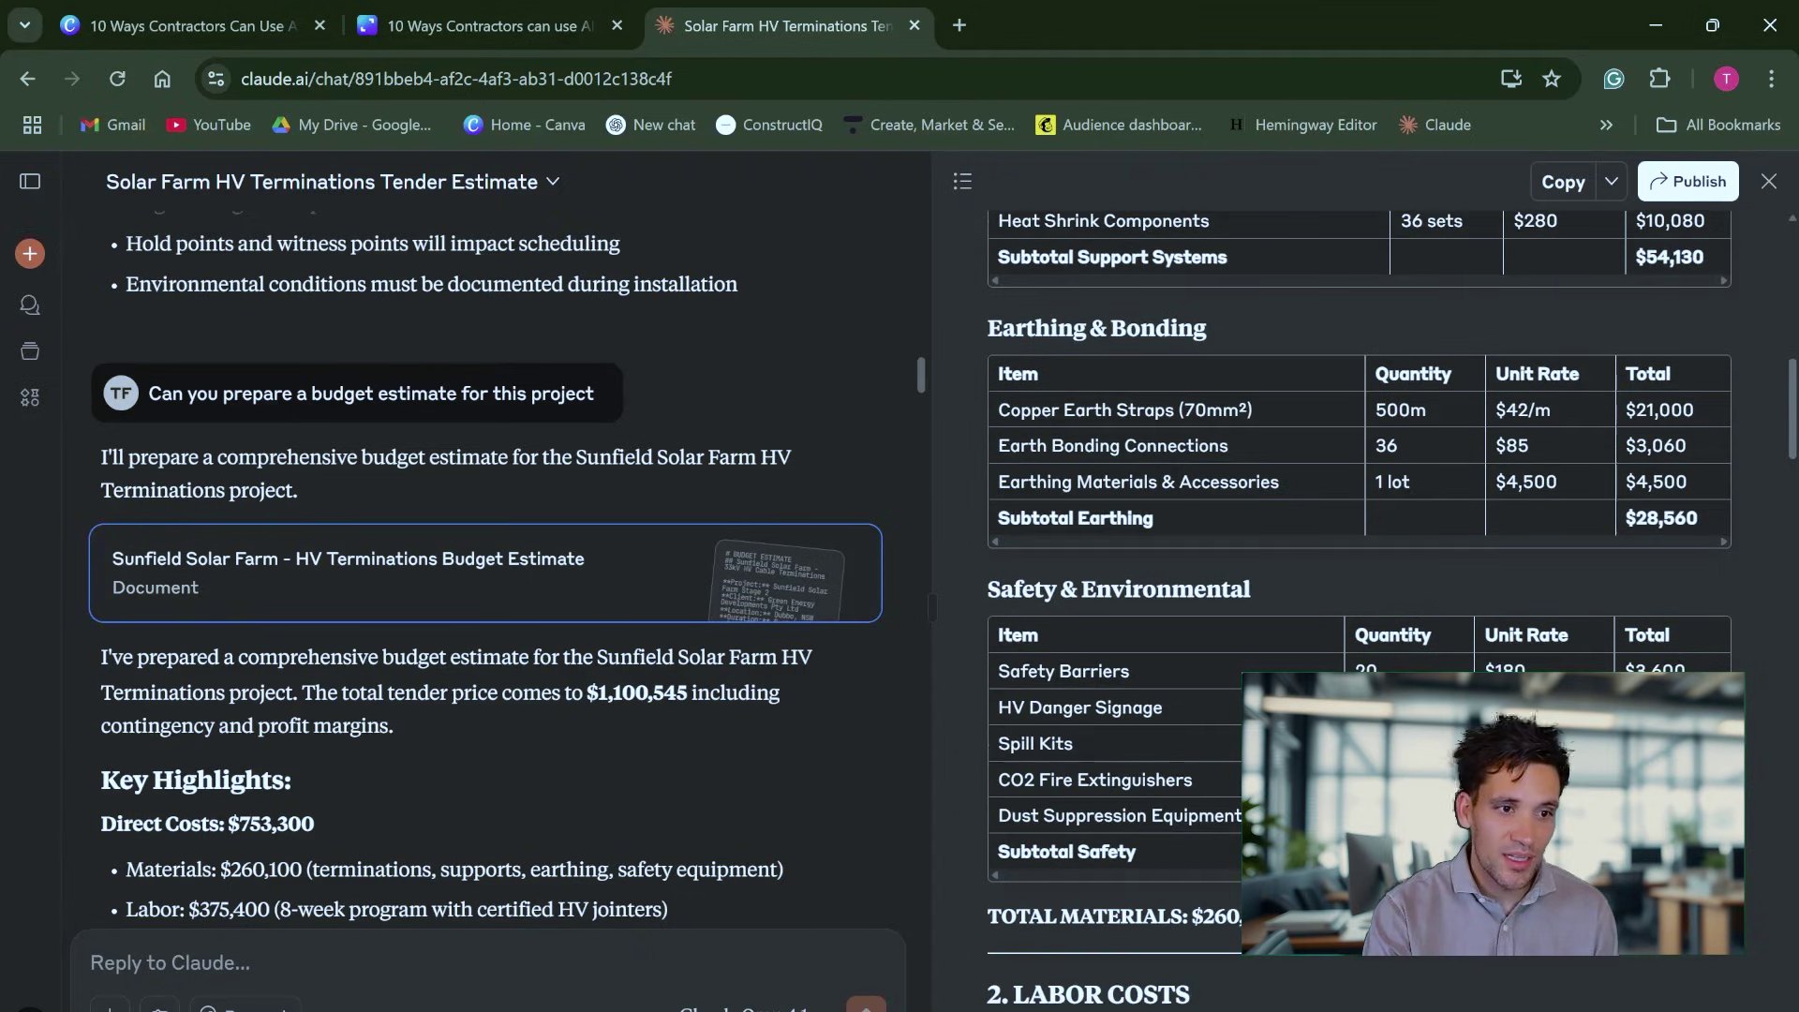
scroll(1298, 658, "down", 5)
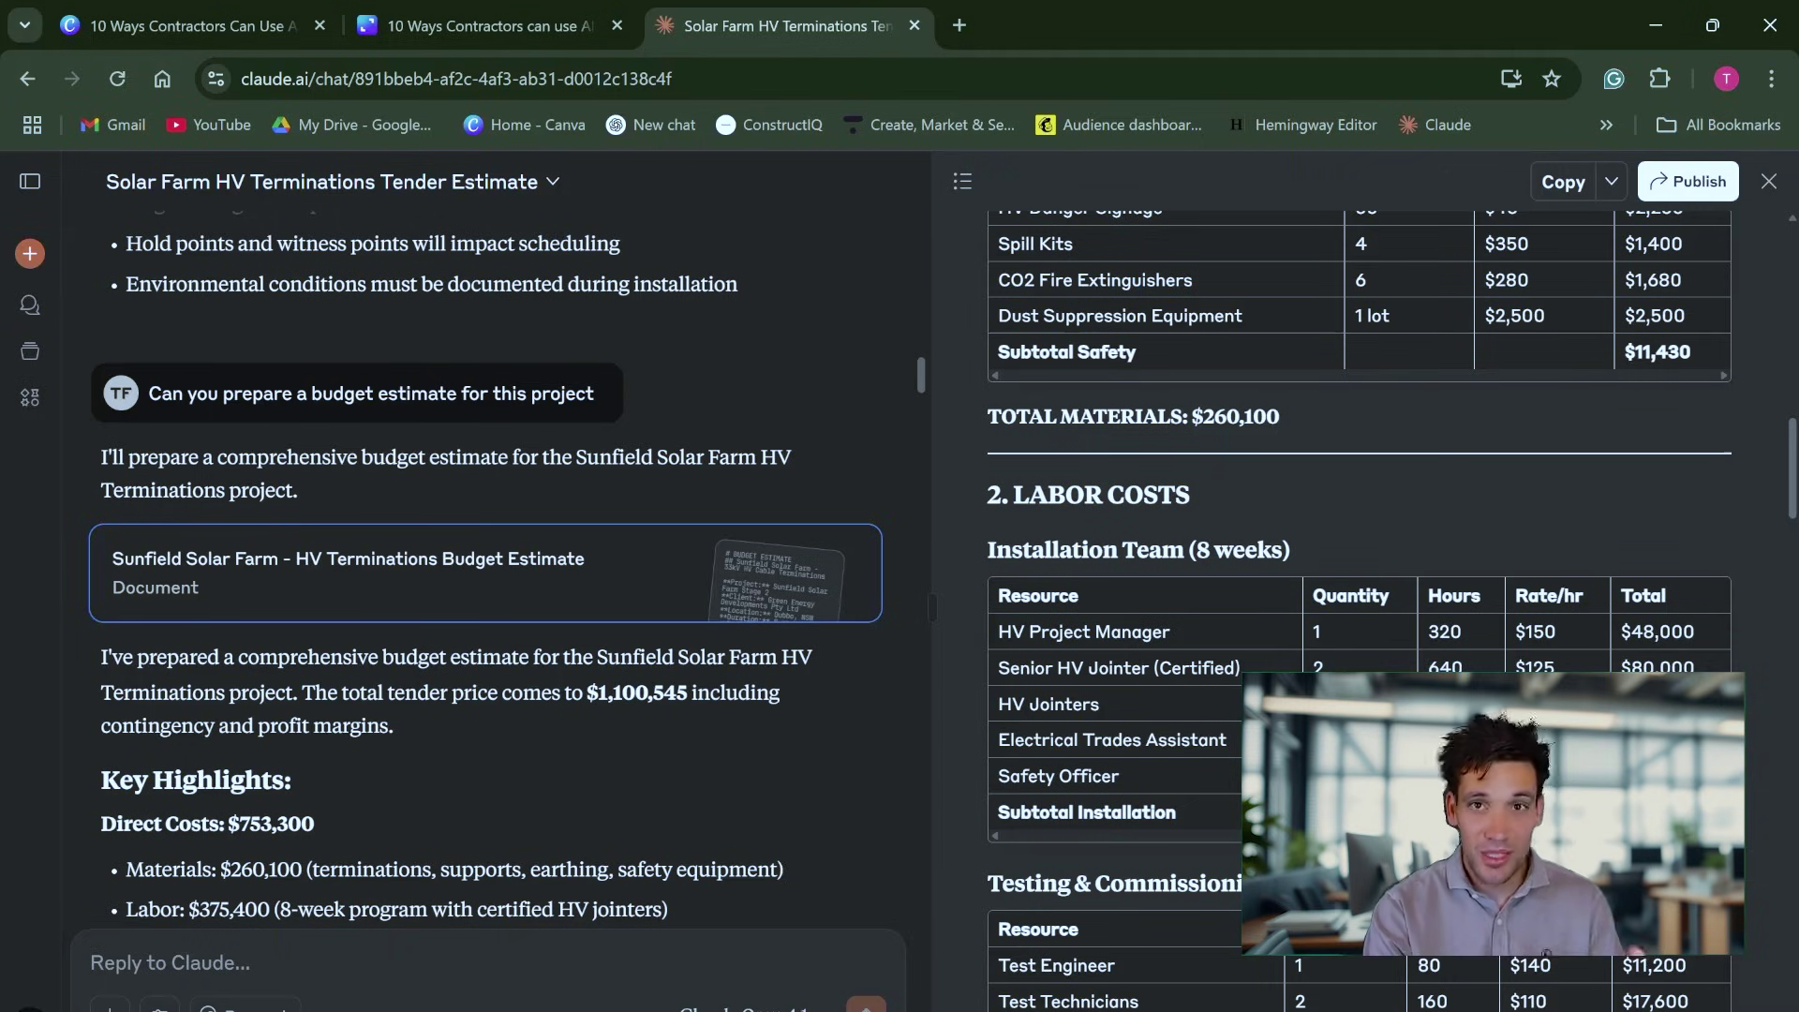
scroll(1359, 609, "down", 3)
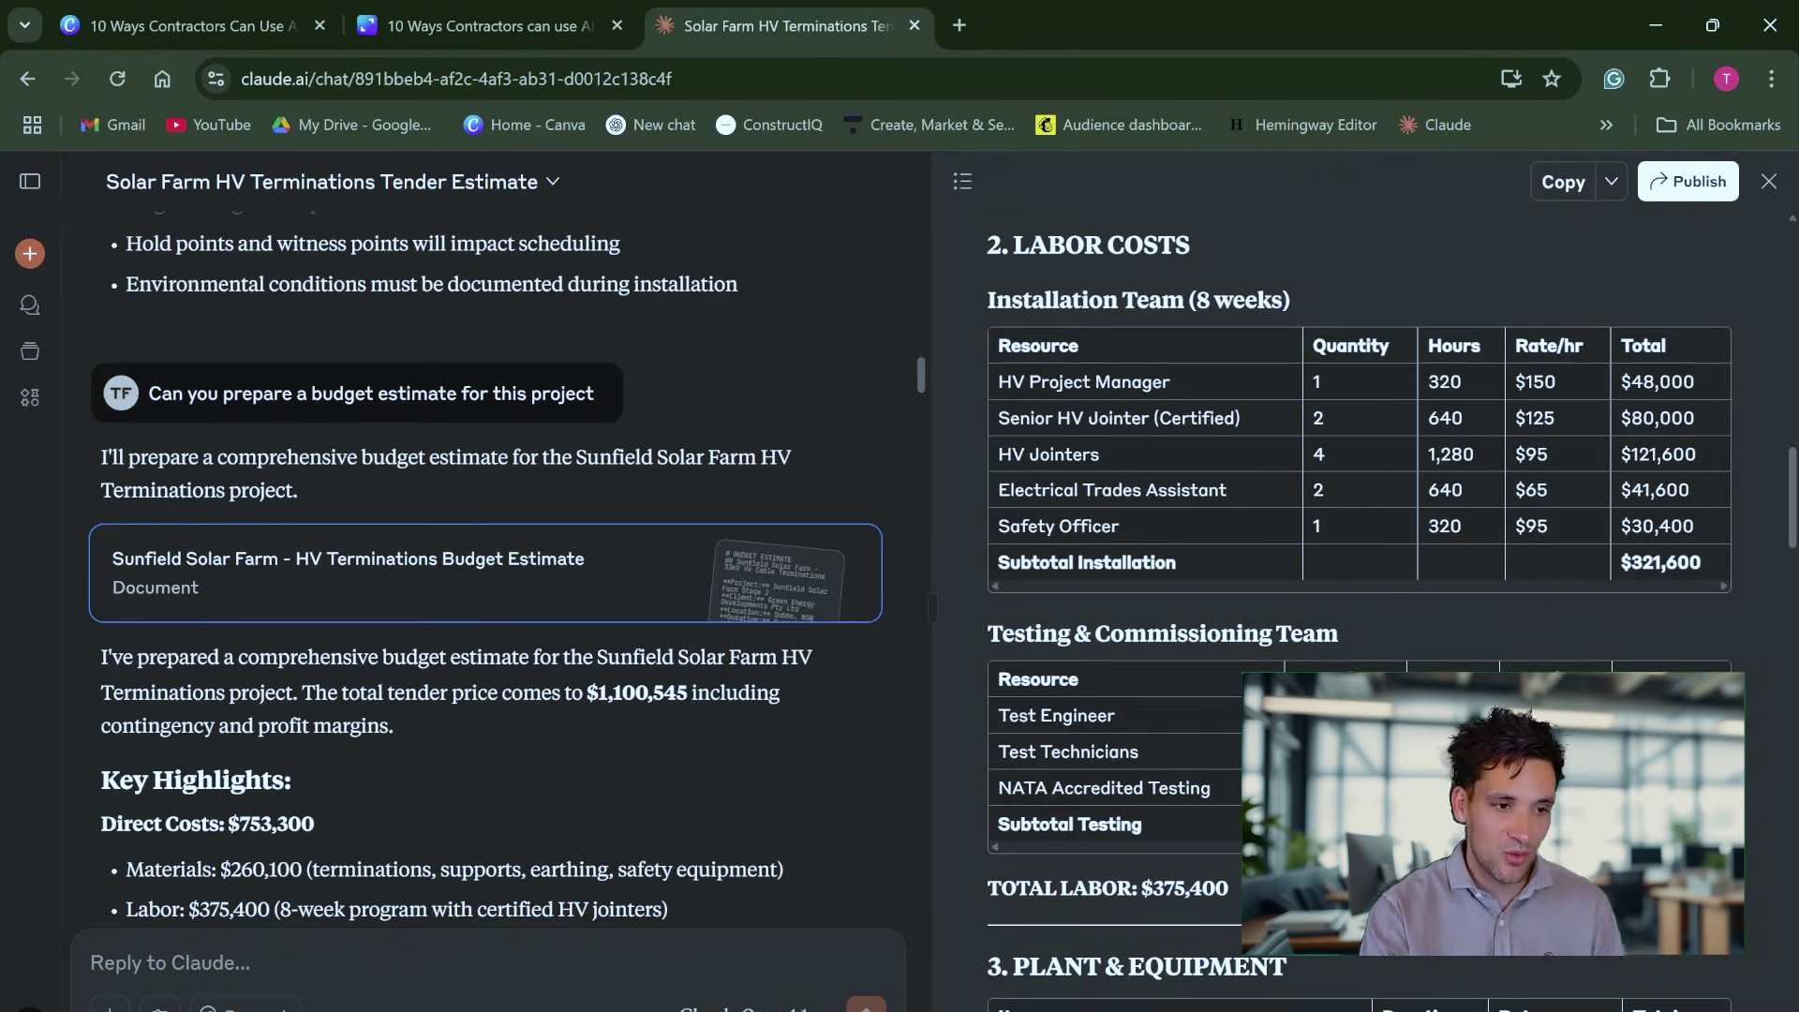
scroll(1358, 609, "down", 4)
scroll(1358, 609, "down", 20)
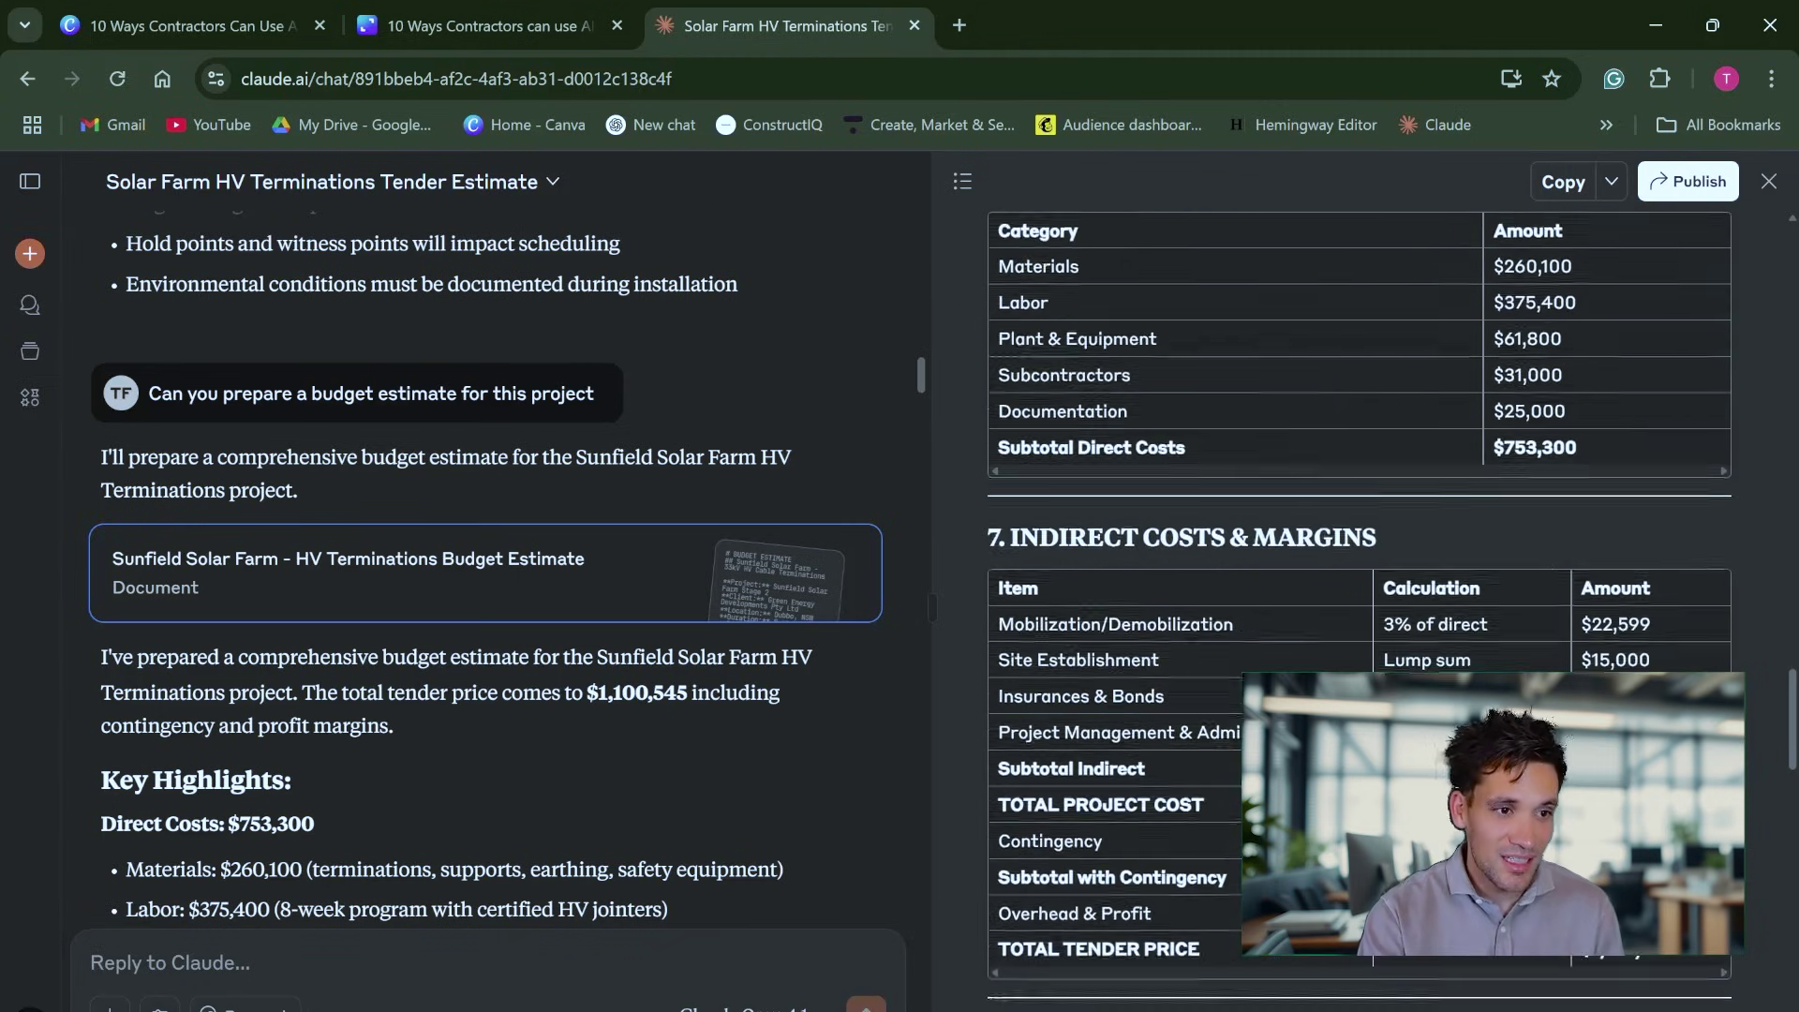
scroll(1359, 609, "down", 11)
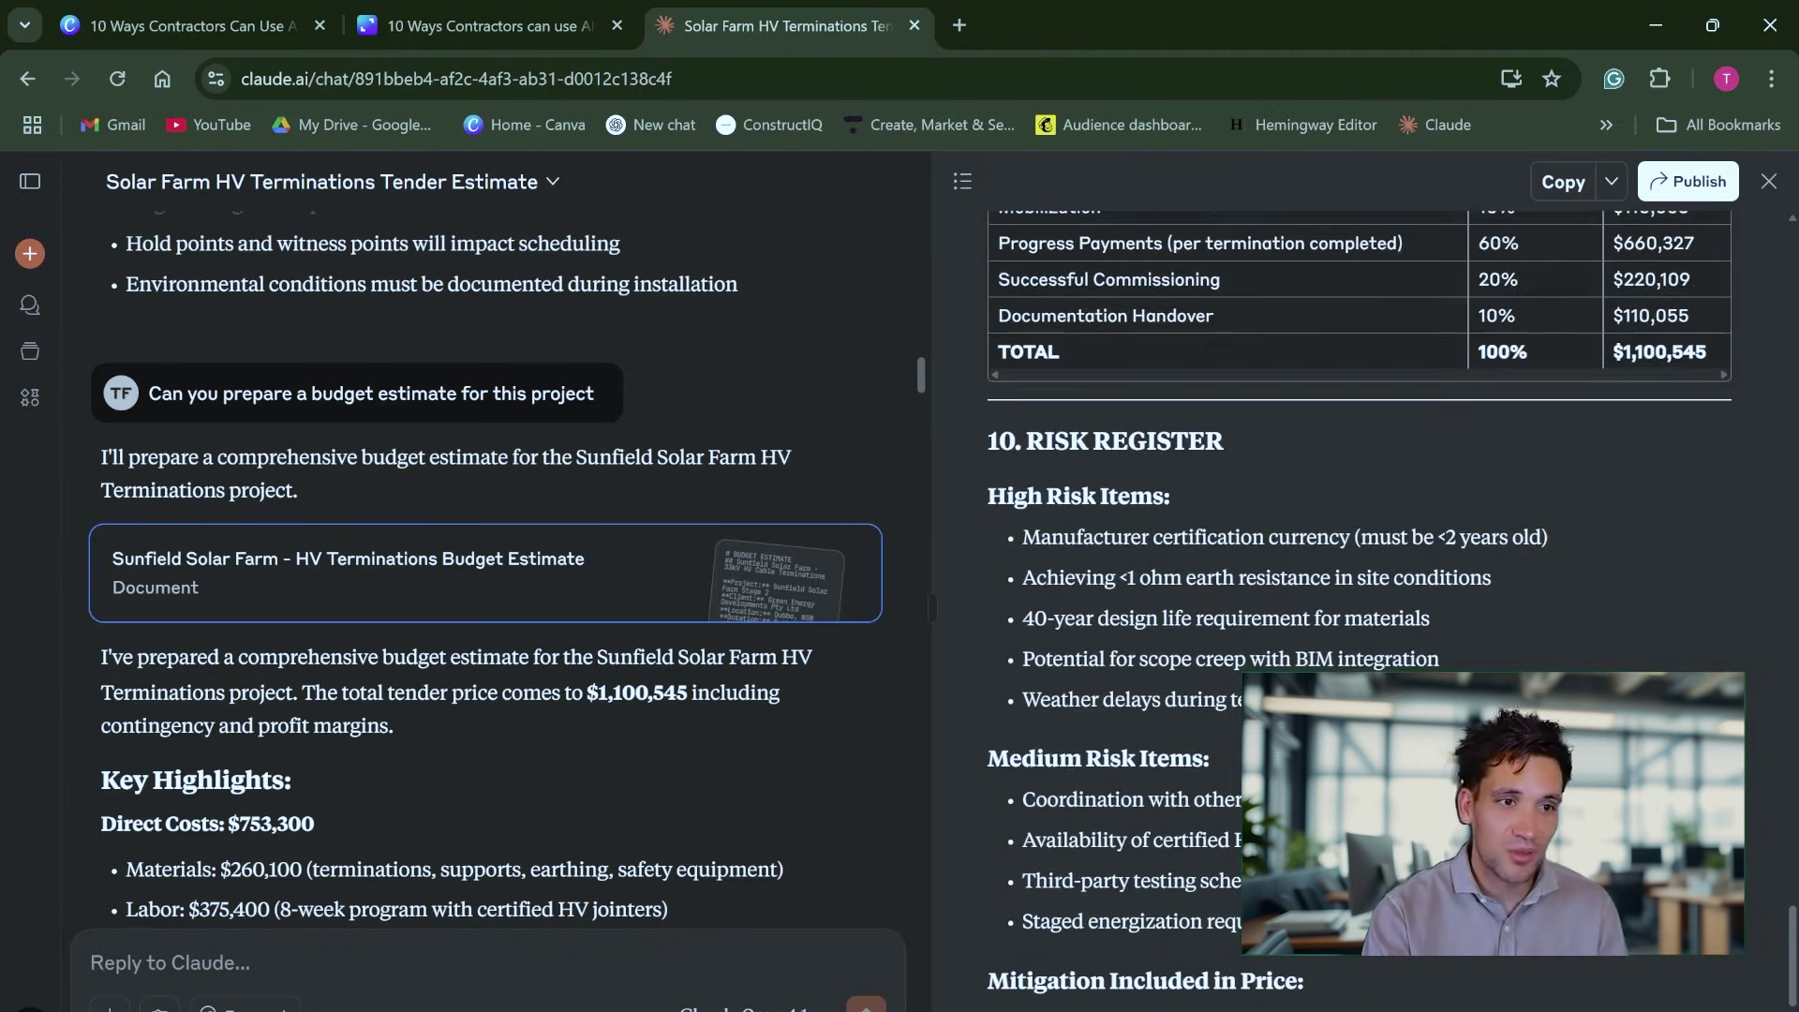
scroll(1359, 609, "up", 6)
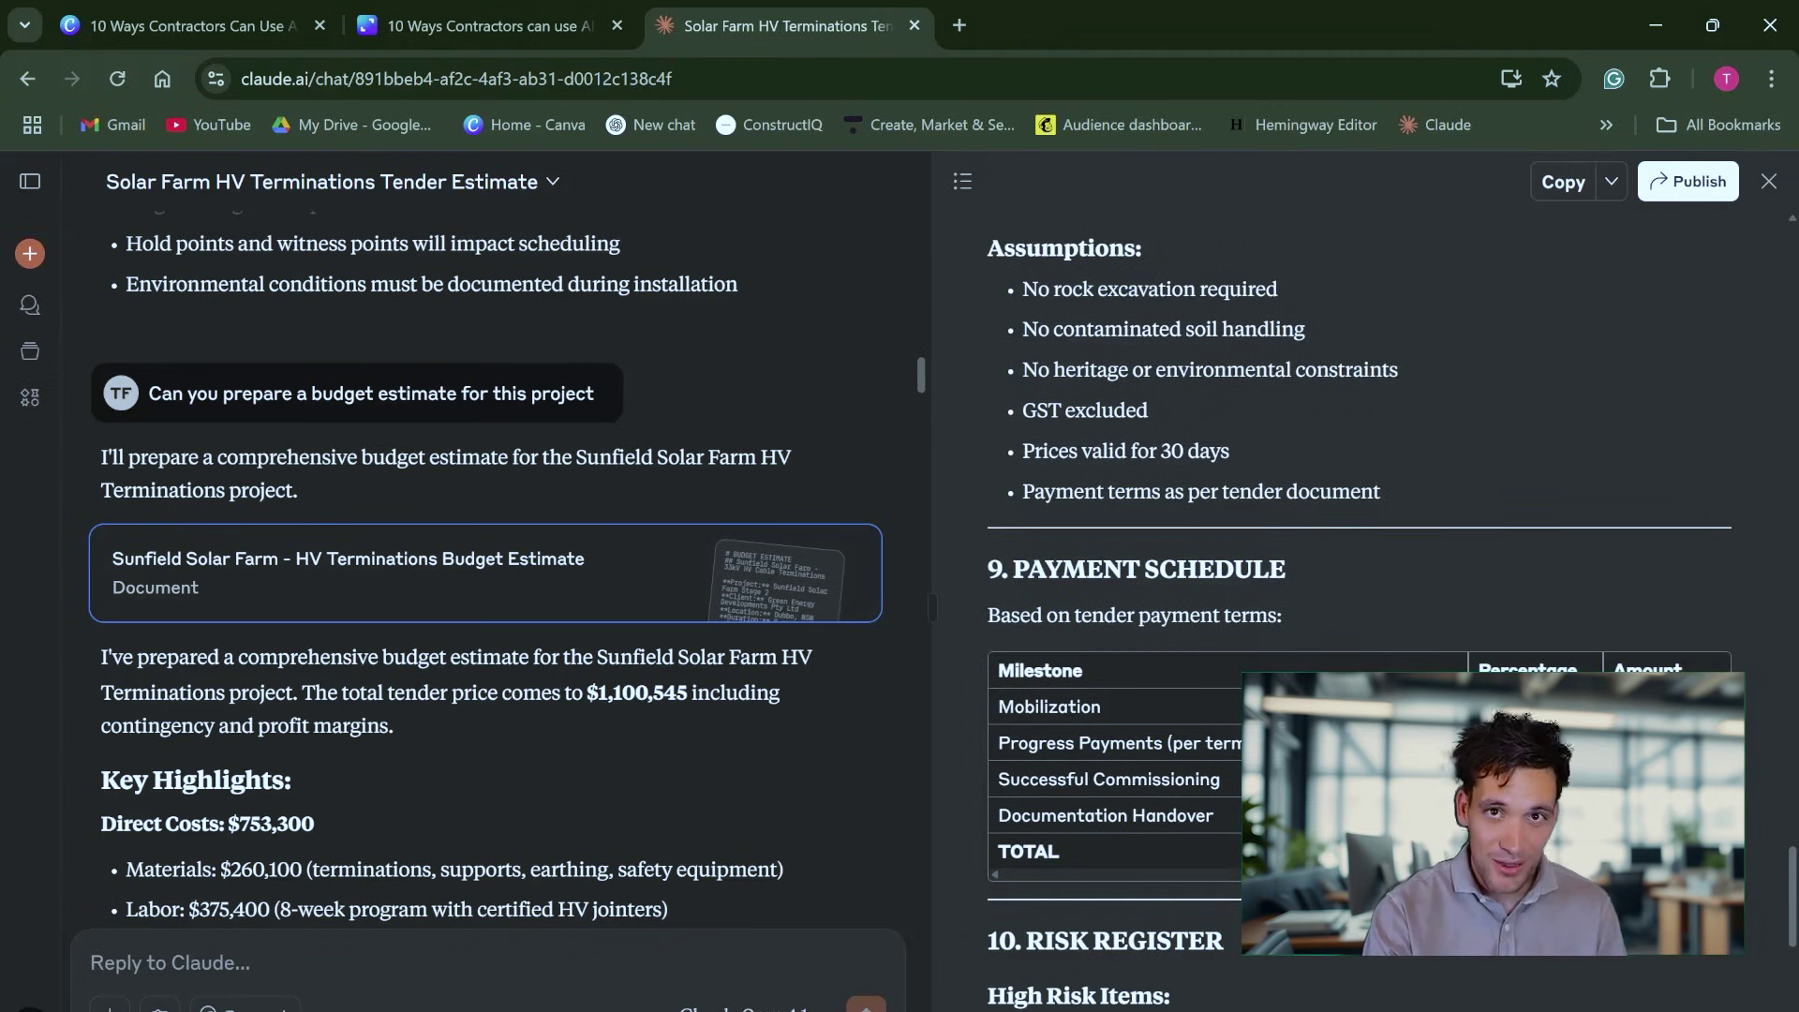
scroll(1267, 607, "down", 10)
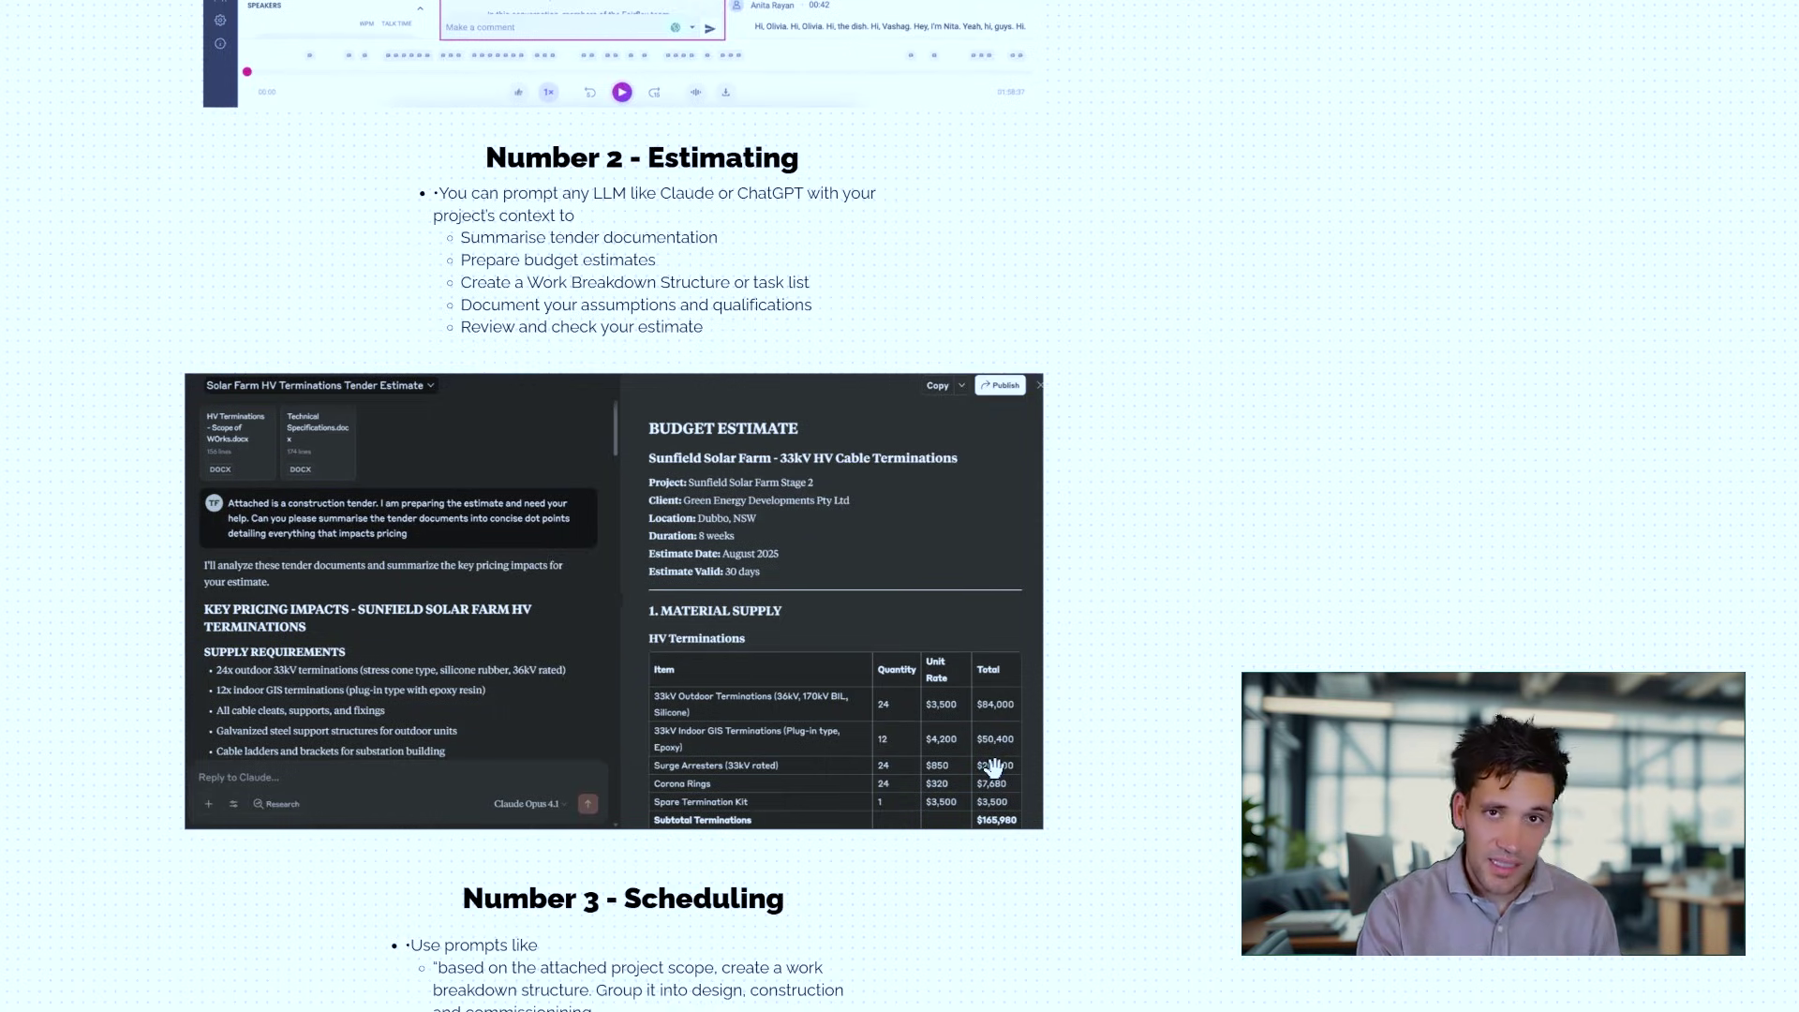
Read the Number 3 Scheduling notes, then highlight the schedule and Gantt chart request in the chat.
scroll(994, 767, "down", 4)
scroll(993, 767, "down", 4)
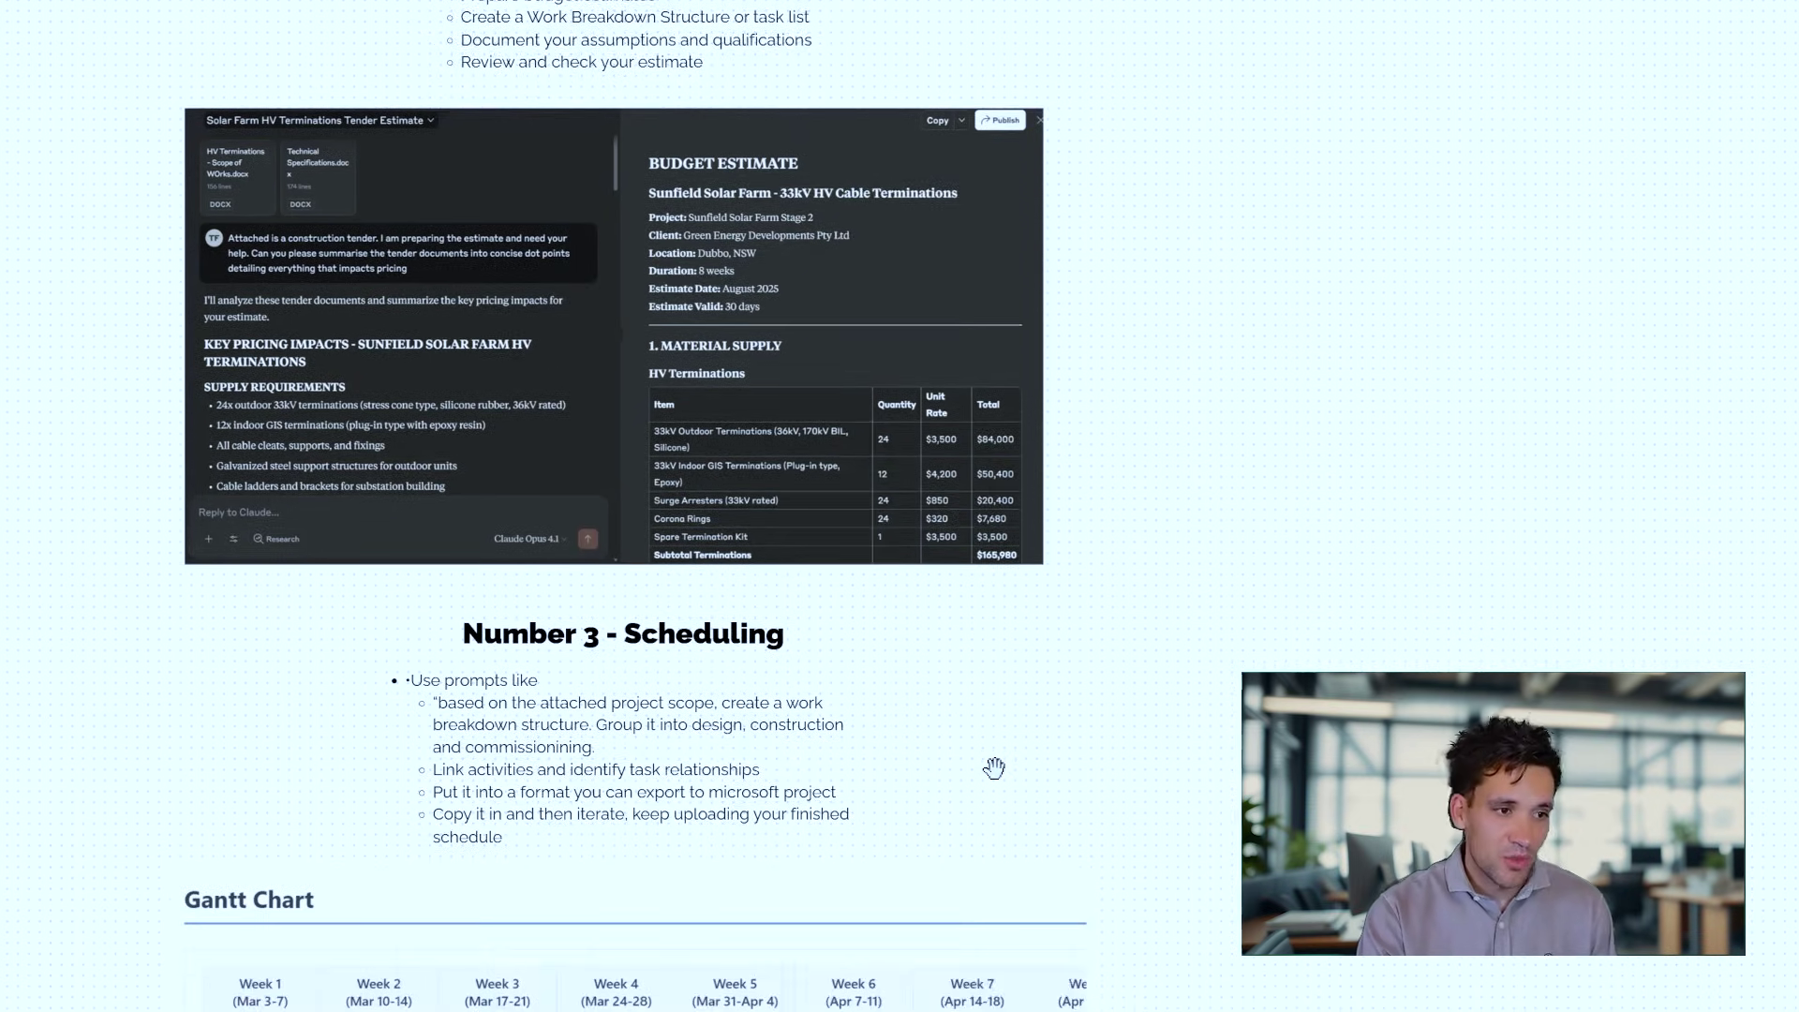
scroll(993, 767, "down", 2)
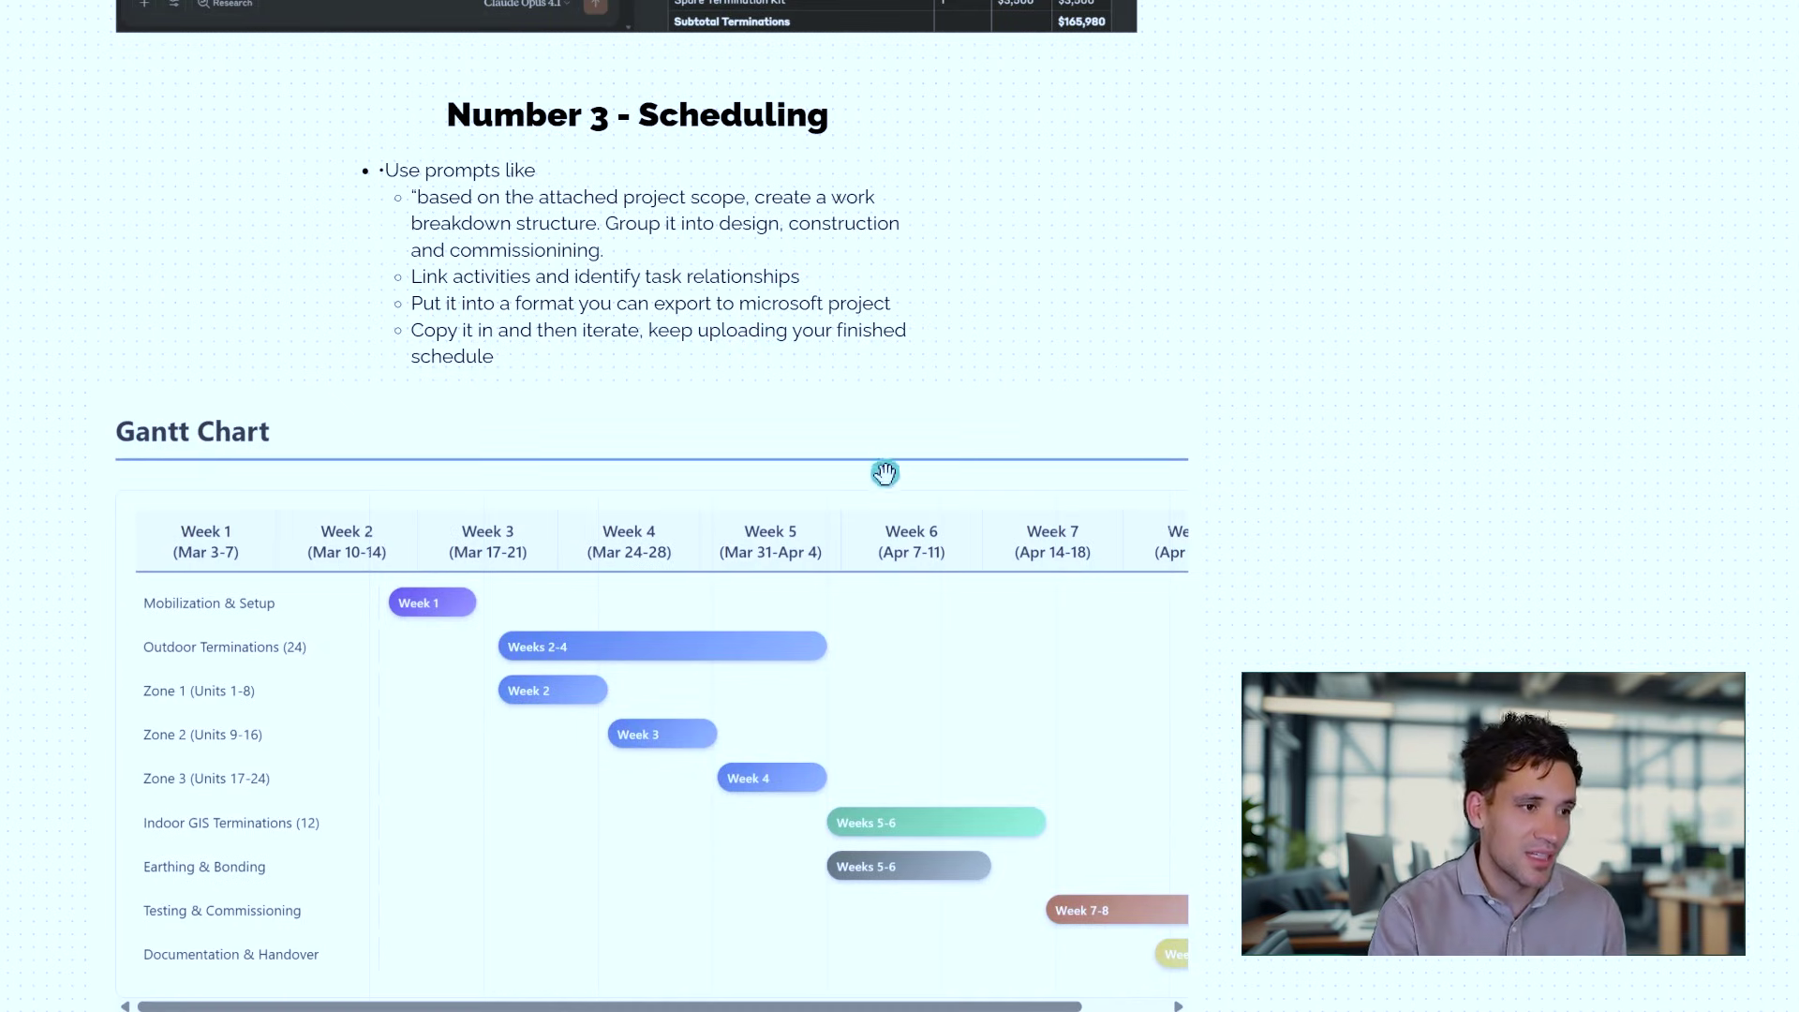
scroll(888, 490, "down", 1)
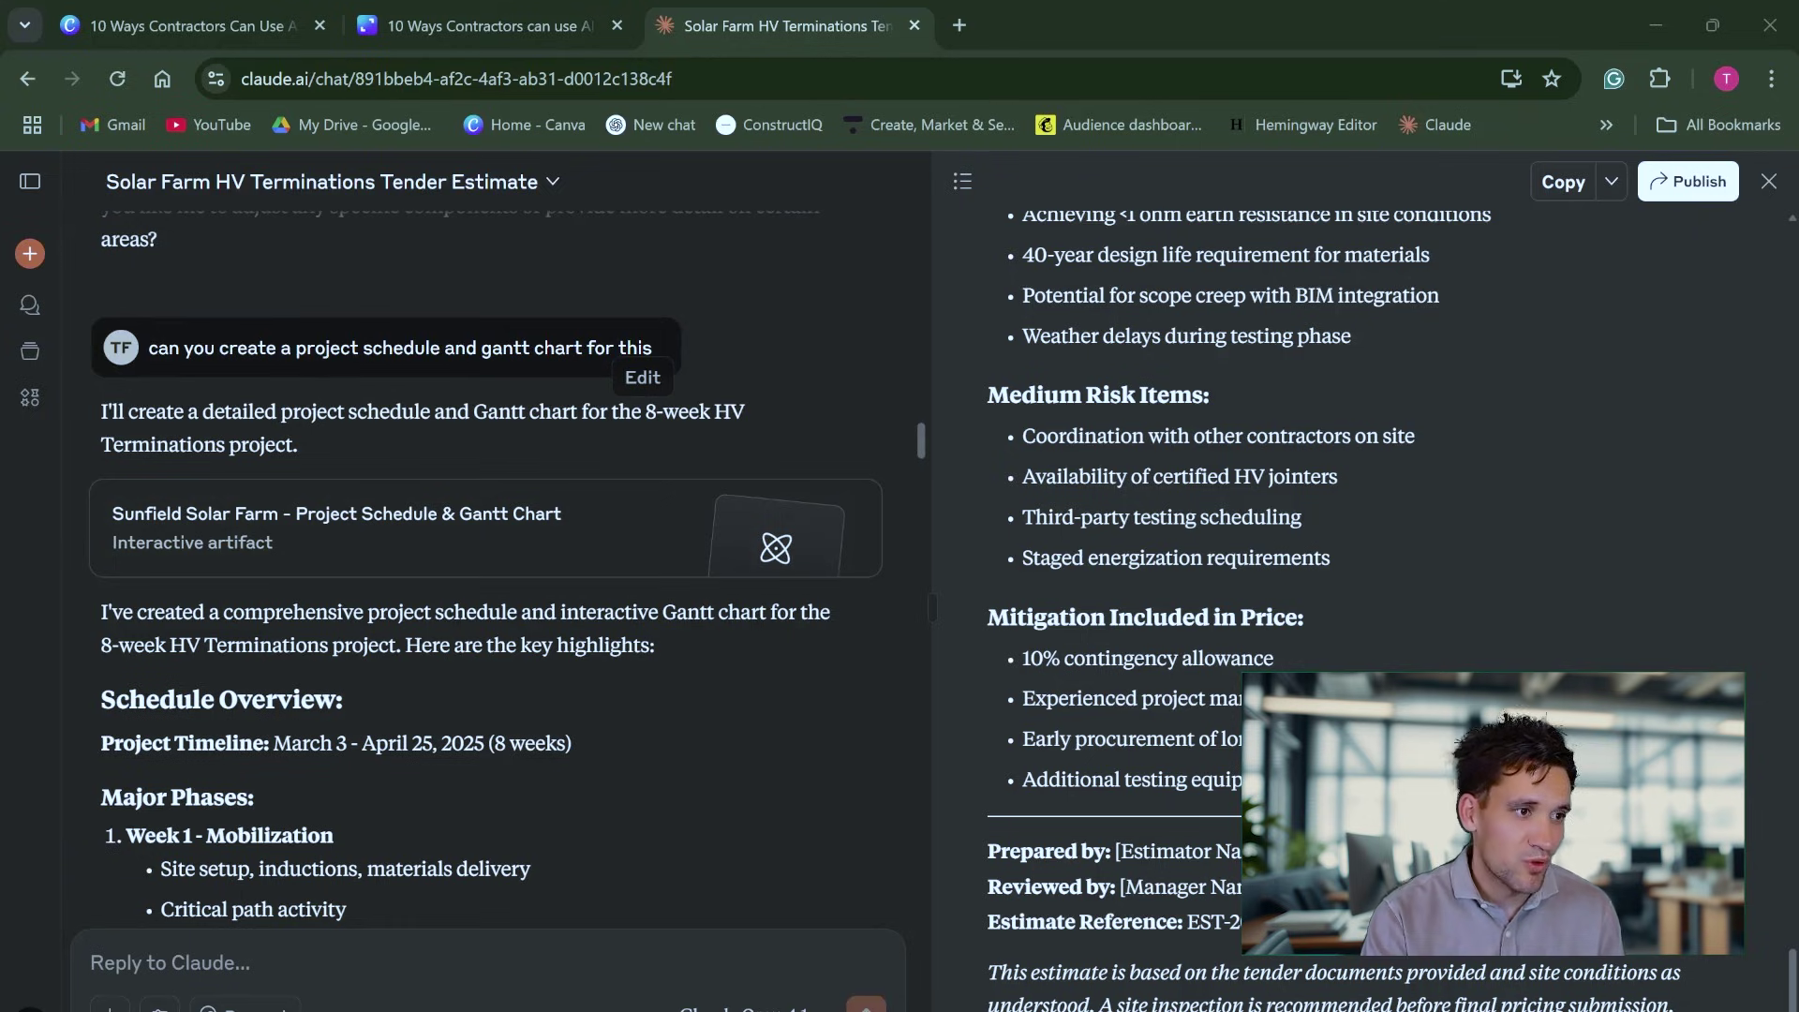
left_click_drag(205, 347, 534, 347)
scroll(525, 478, "up", 2)
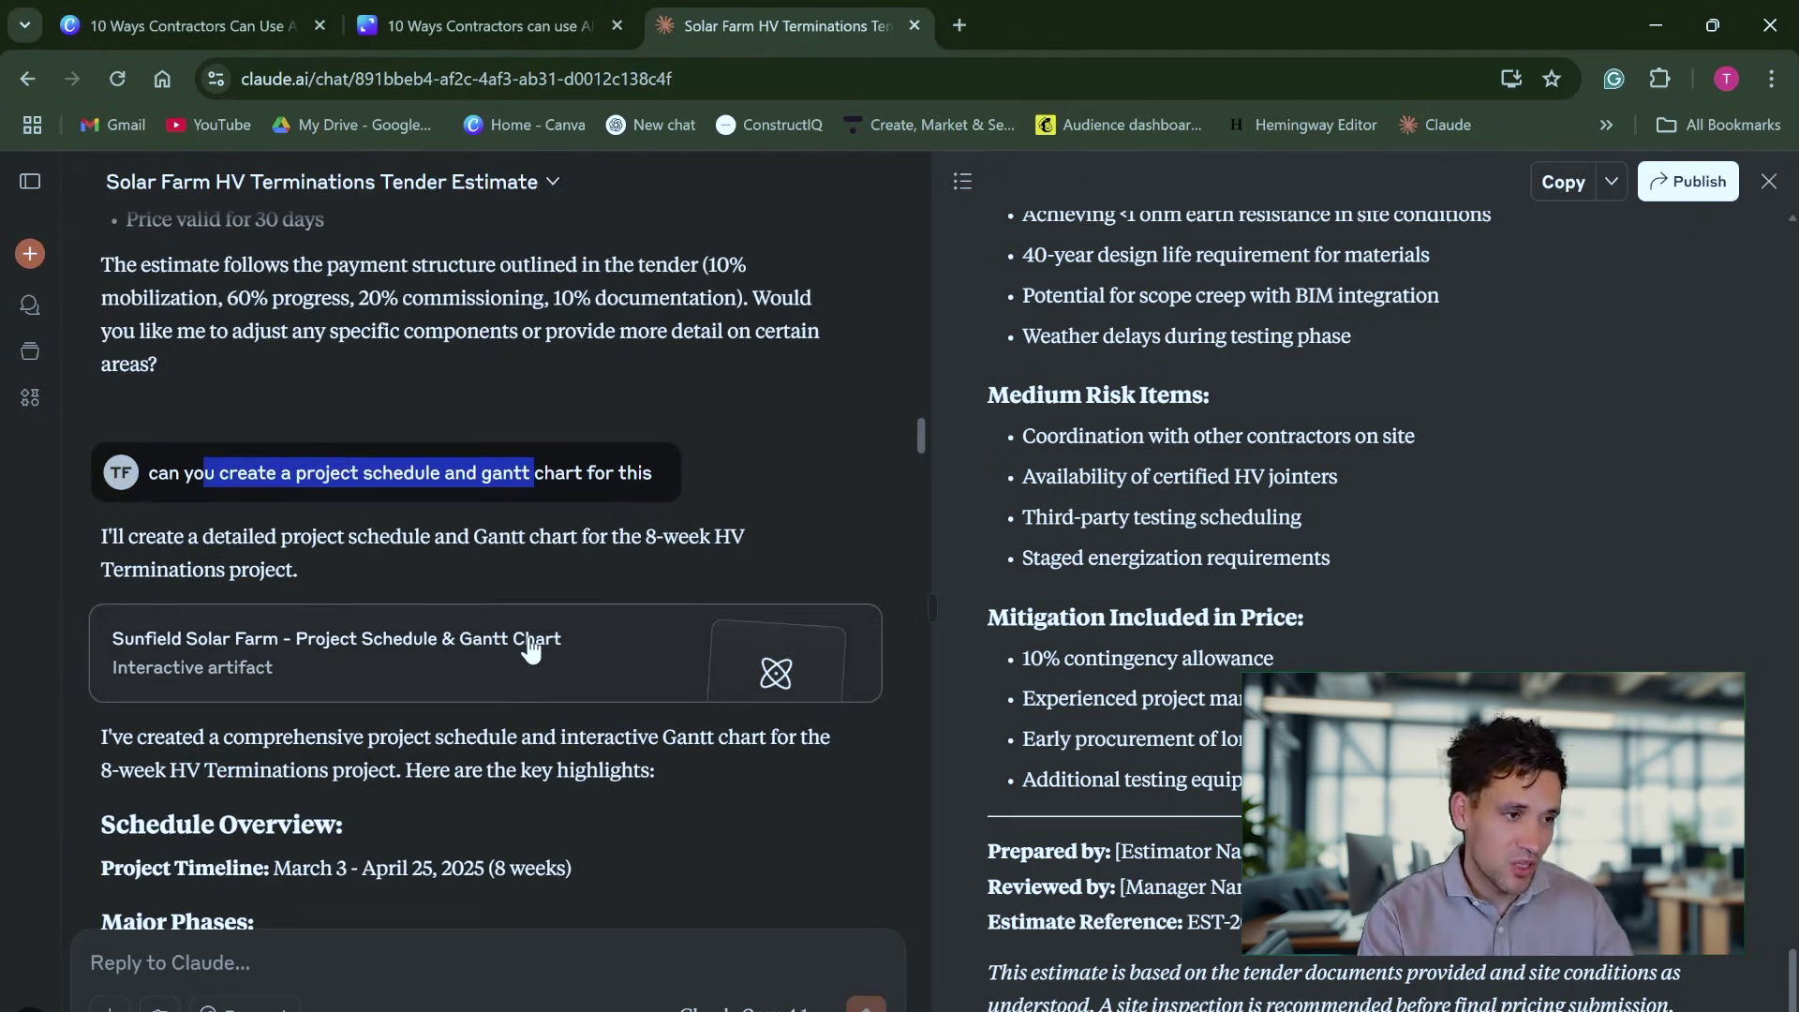
Open the Sunfield project schedule and Gantt chart artifact in a widened side panel.
left_click(563, 663)
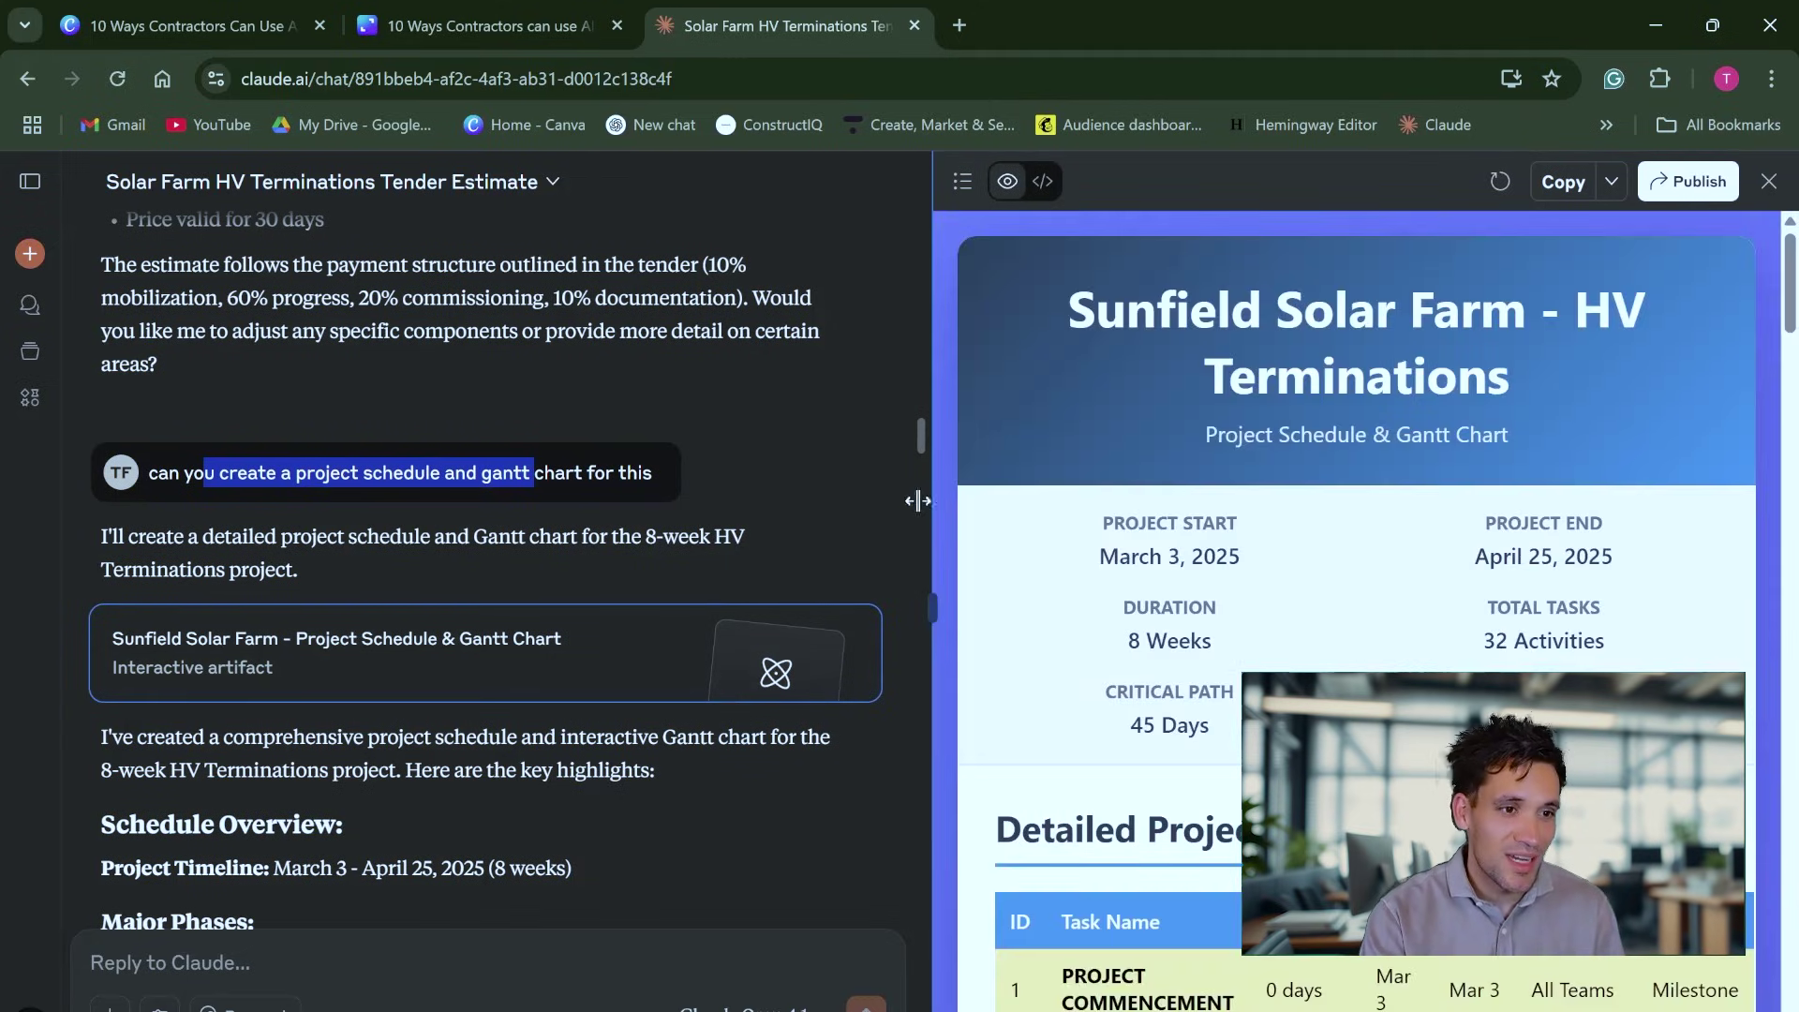
left_click_drag(917, 502, 588, 502)
scroll(1218, 581, "down", 3)
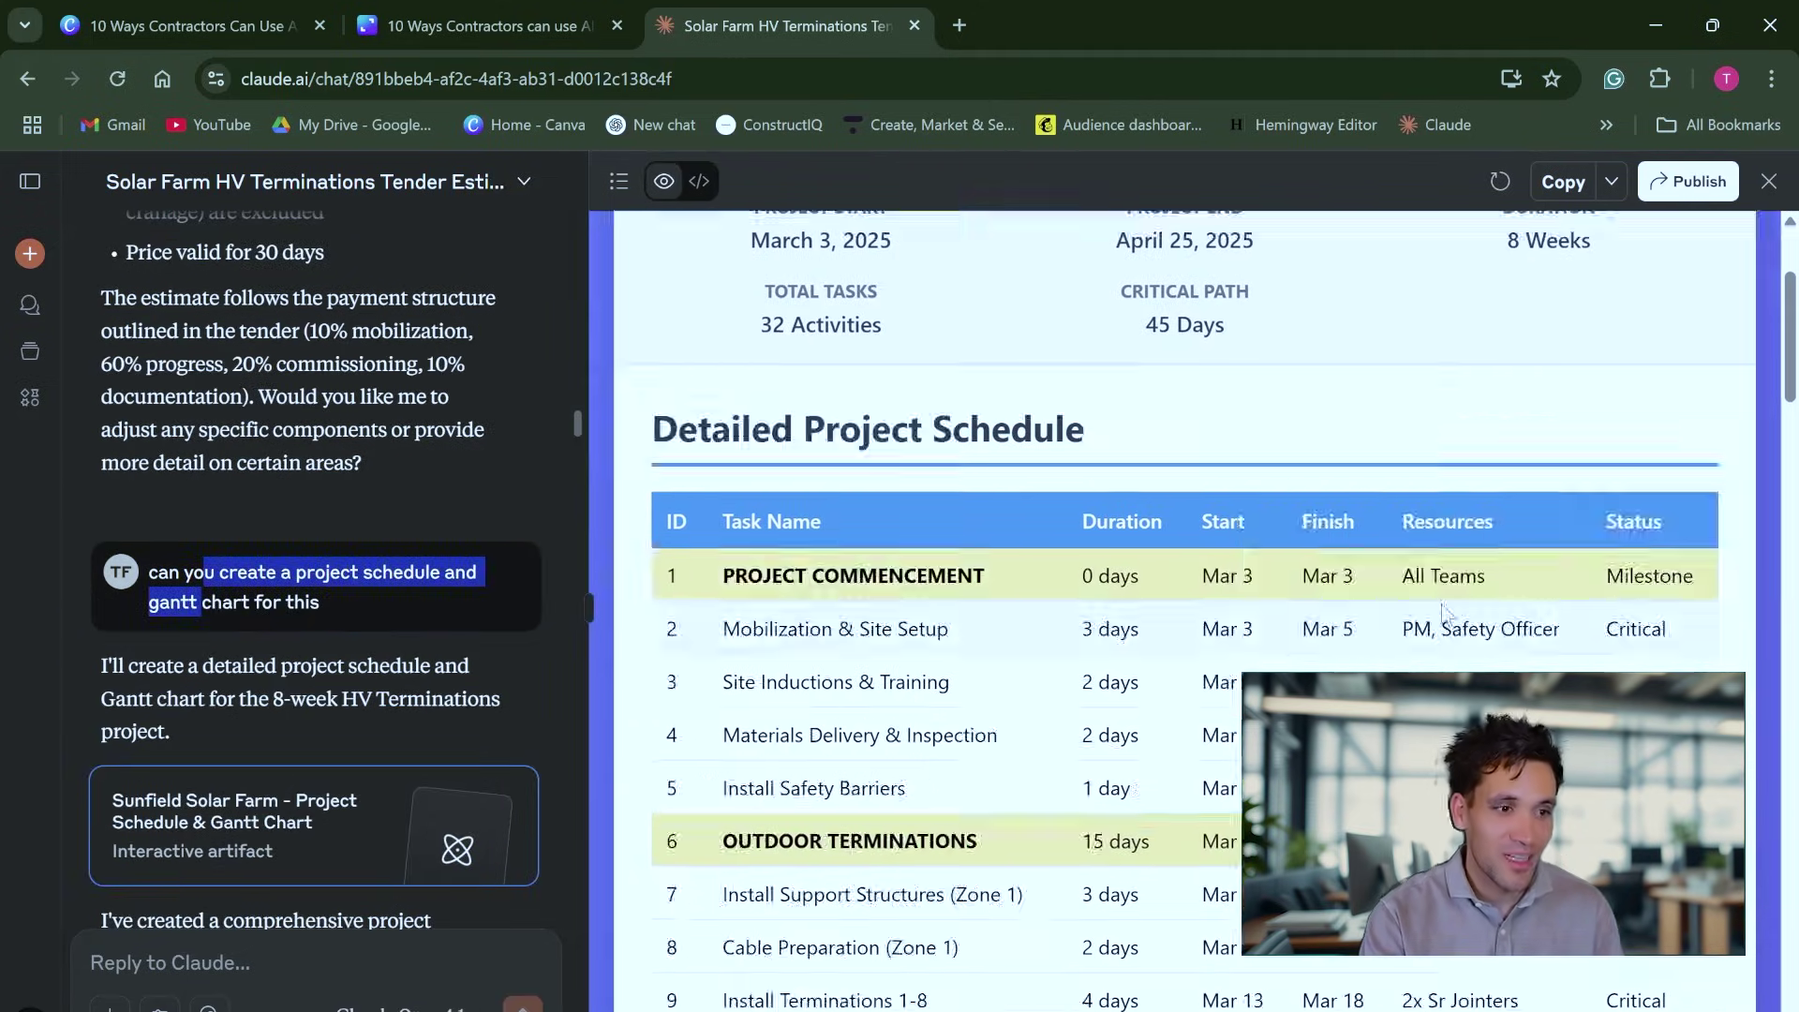
scroll(1218, 572, "up", 3)
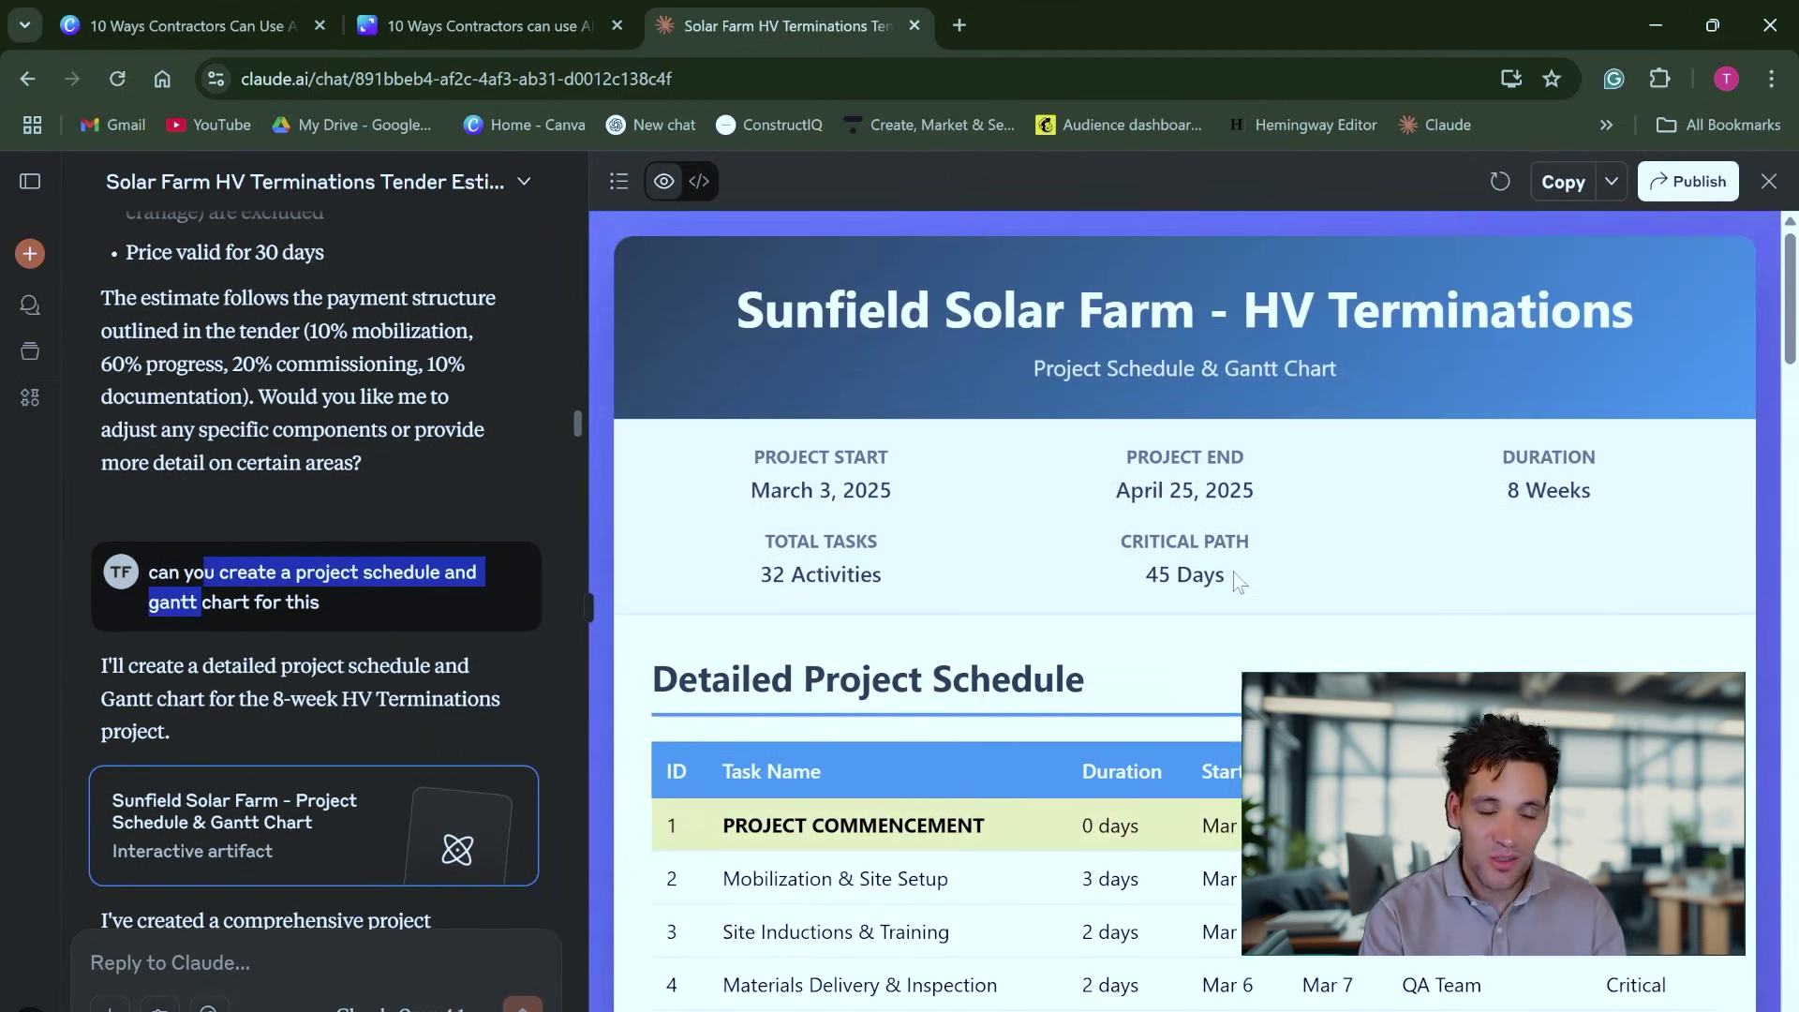
scroll(1331, 599, "down", 3)
scroll(1482, 568, "up", 3)
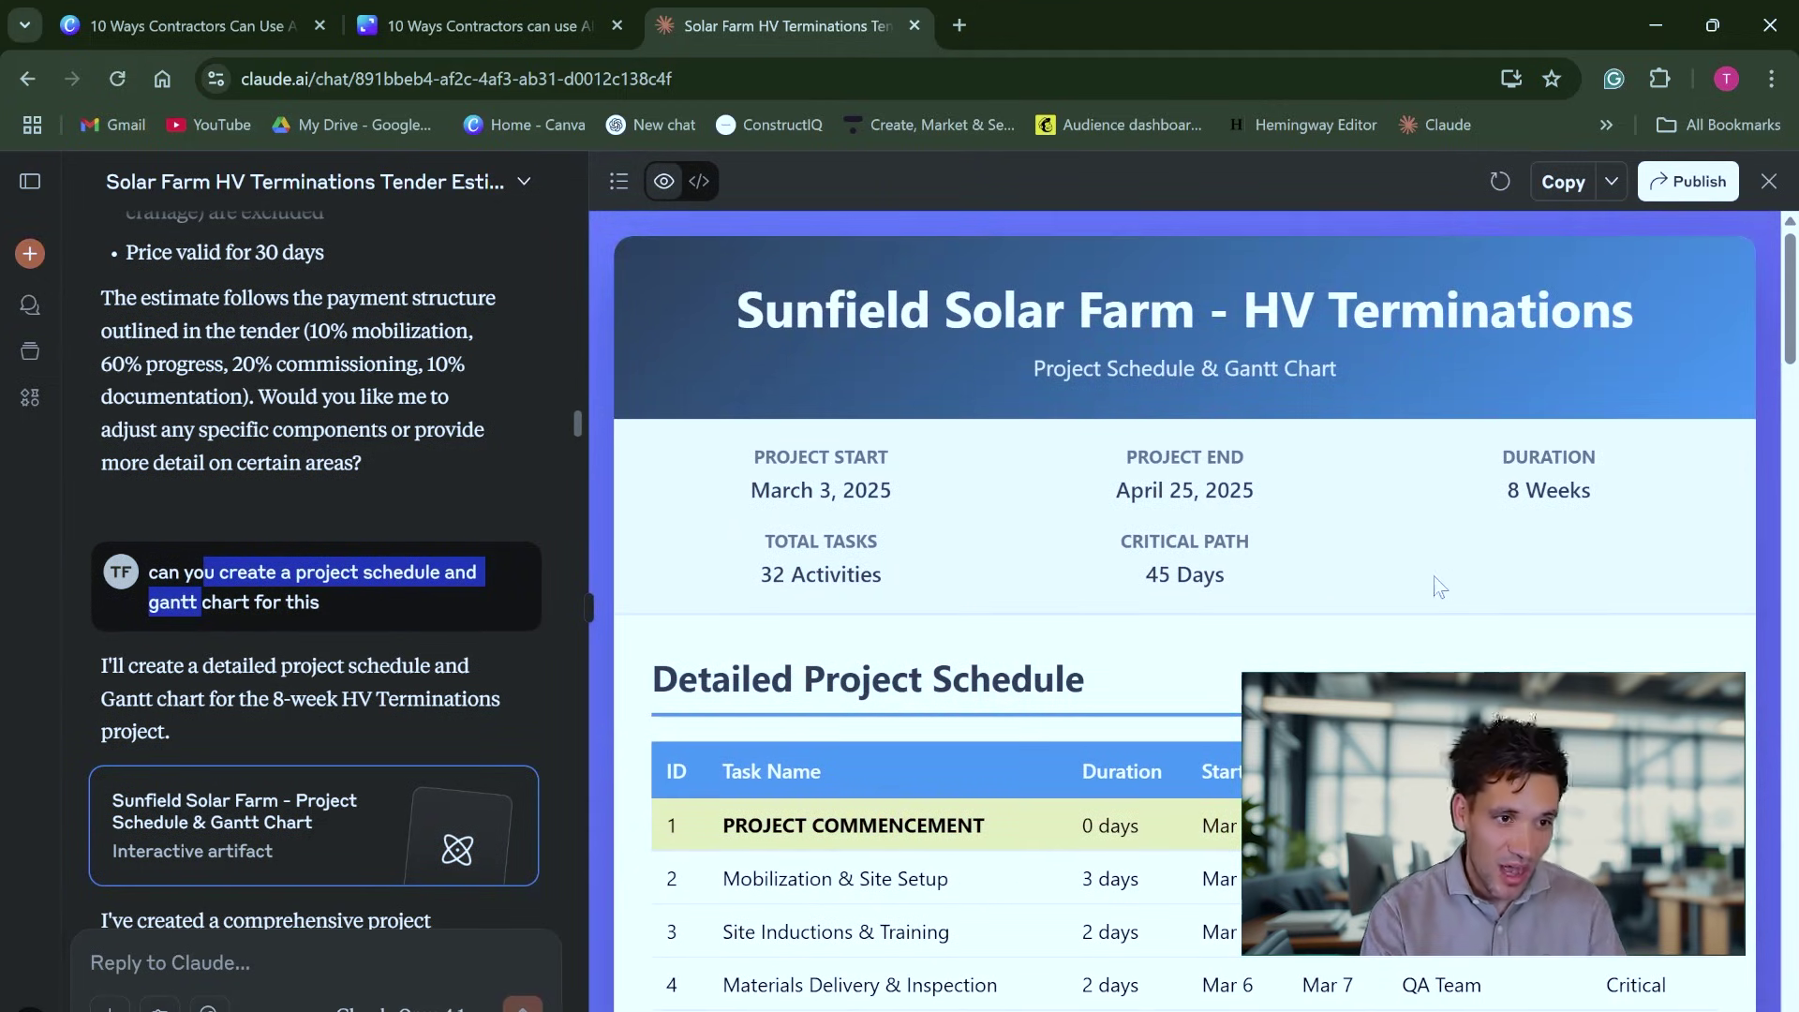
scroll(1139, 567, "down", 3)
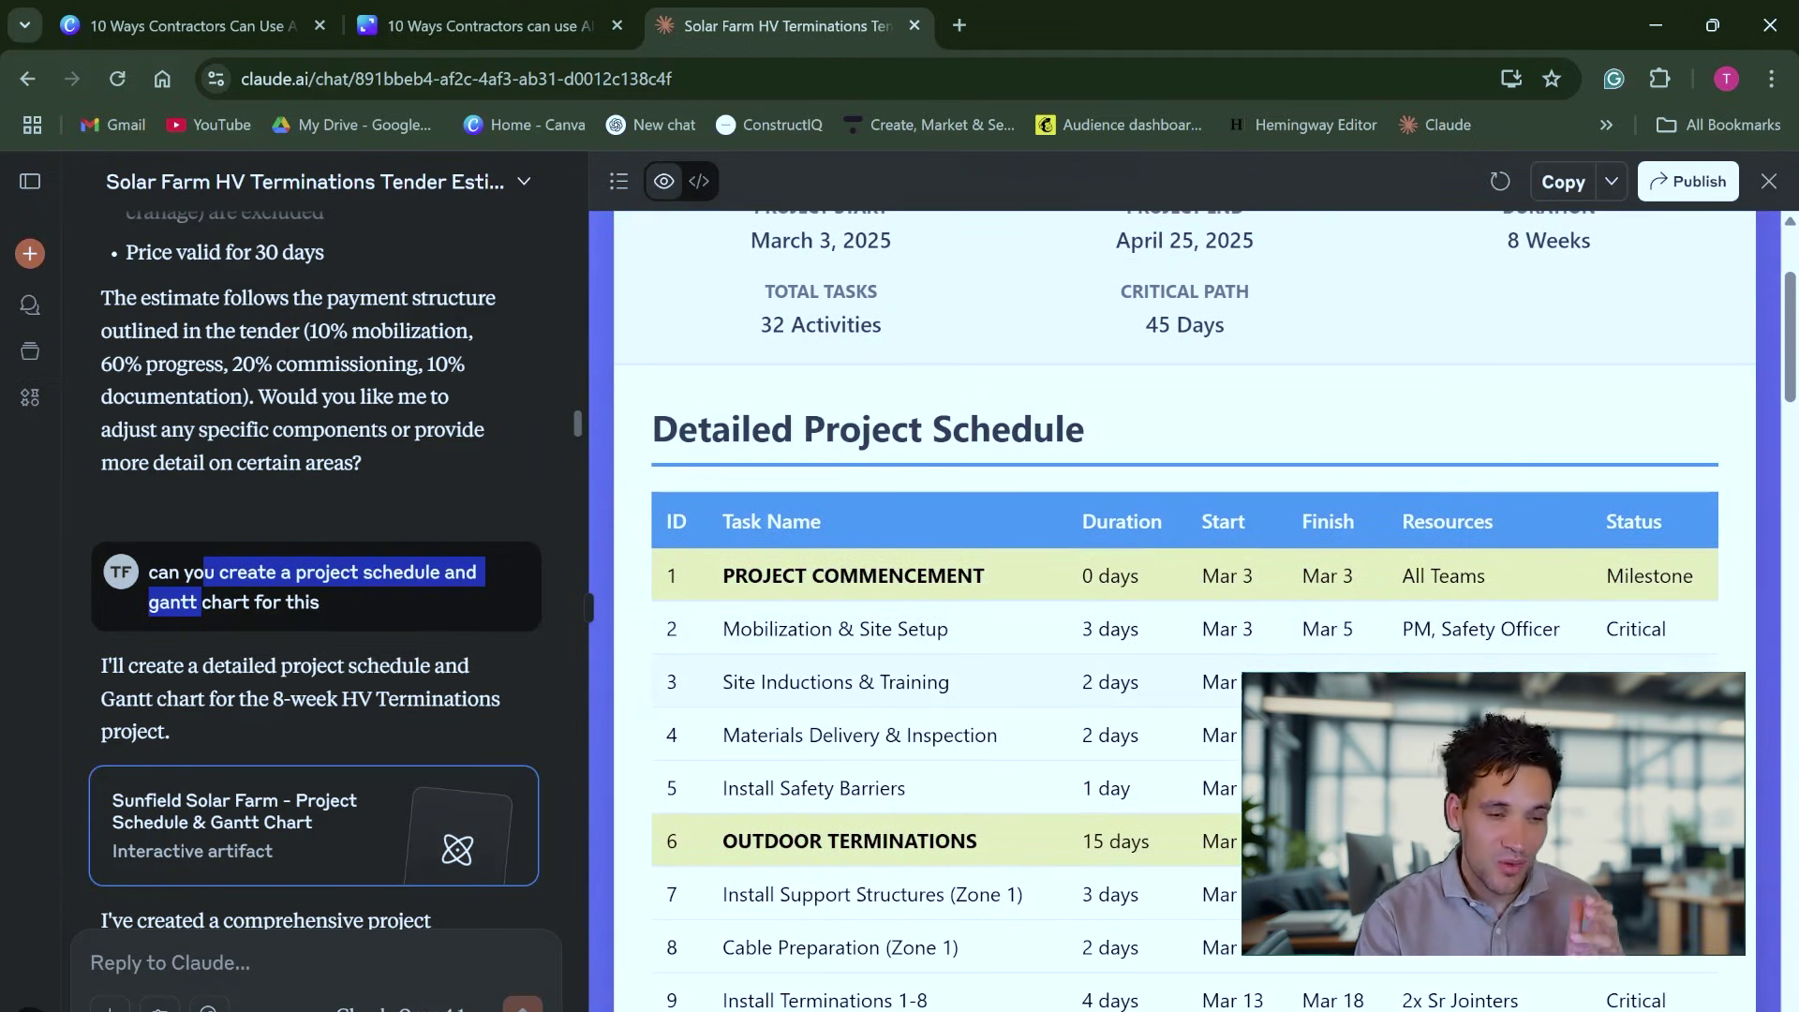
Scroll back and forth through the March 3–April 25, 2025 schedule and Gantt chart.
scroll(1494, 609, "down", 20)
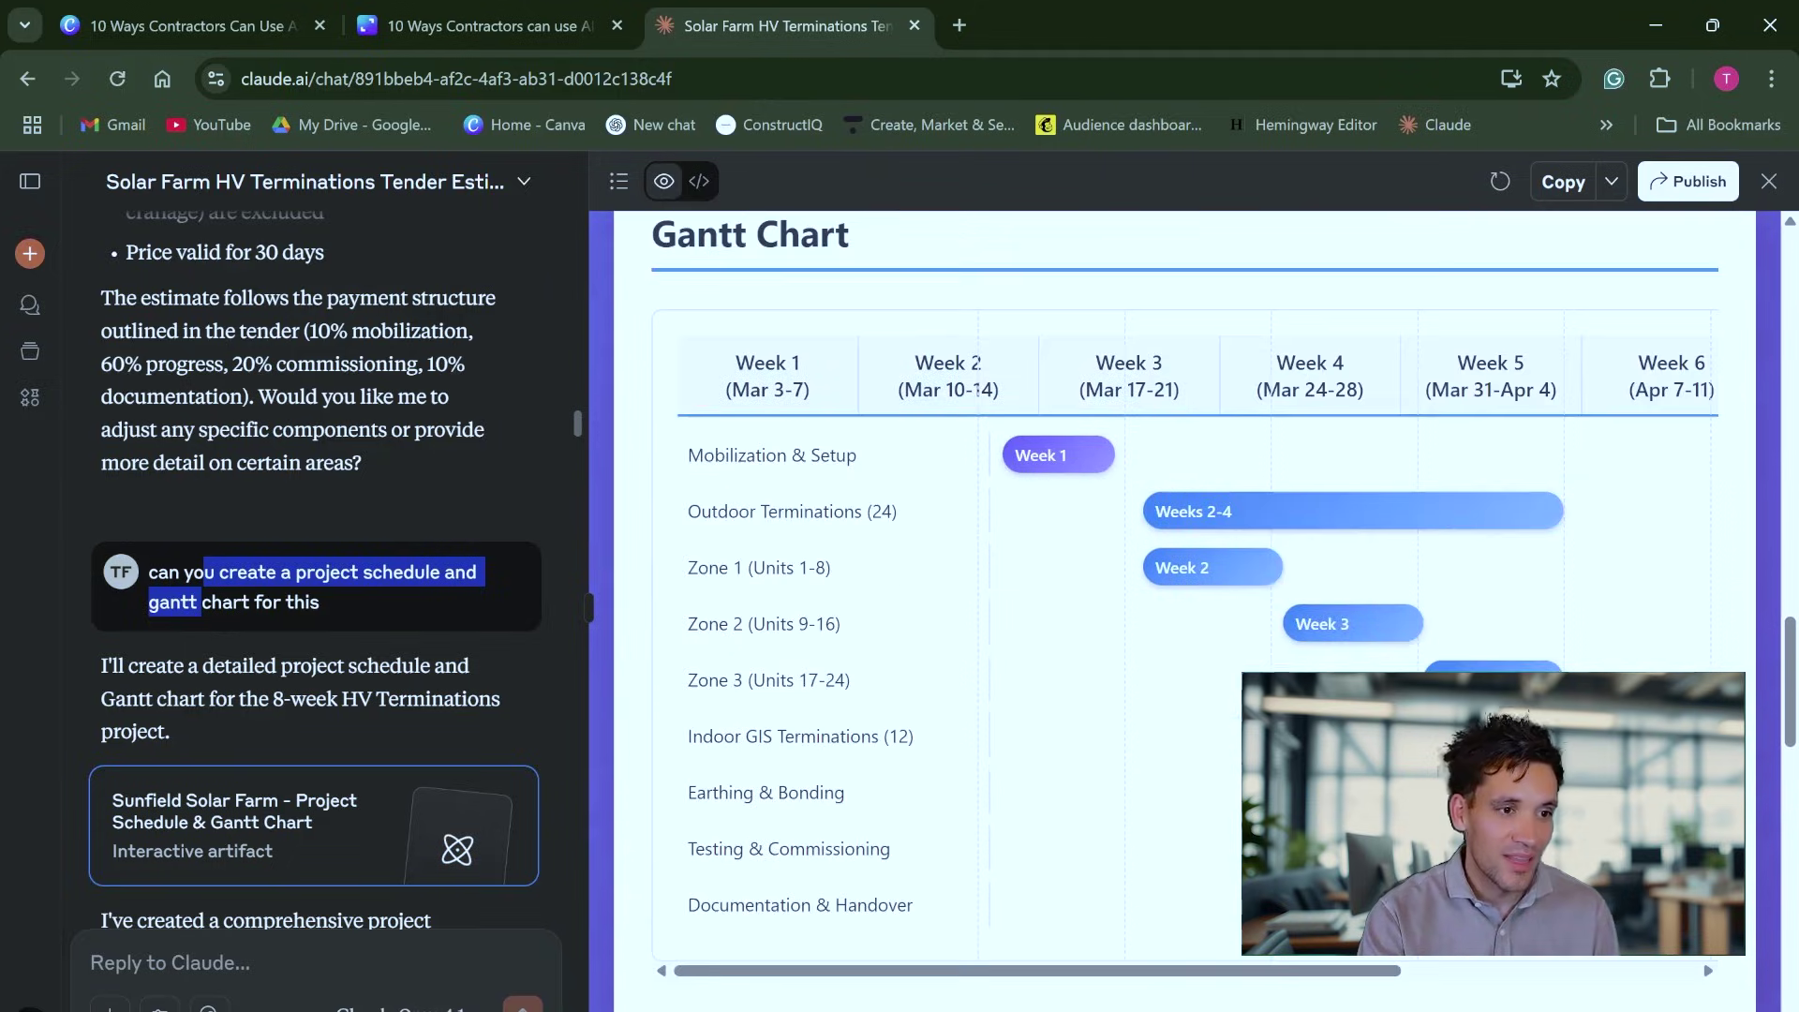
scroll(1185, 609, "up", 1)
scroll(1185, 609, "down", 2)
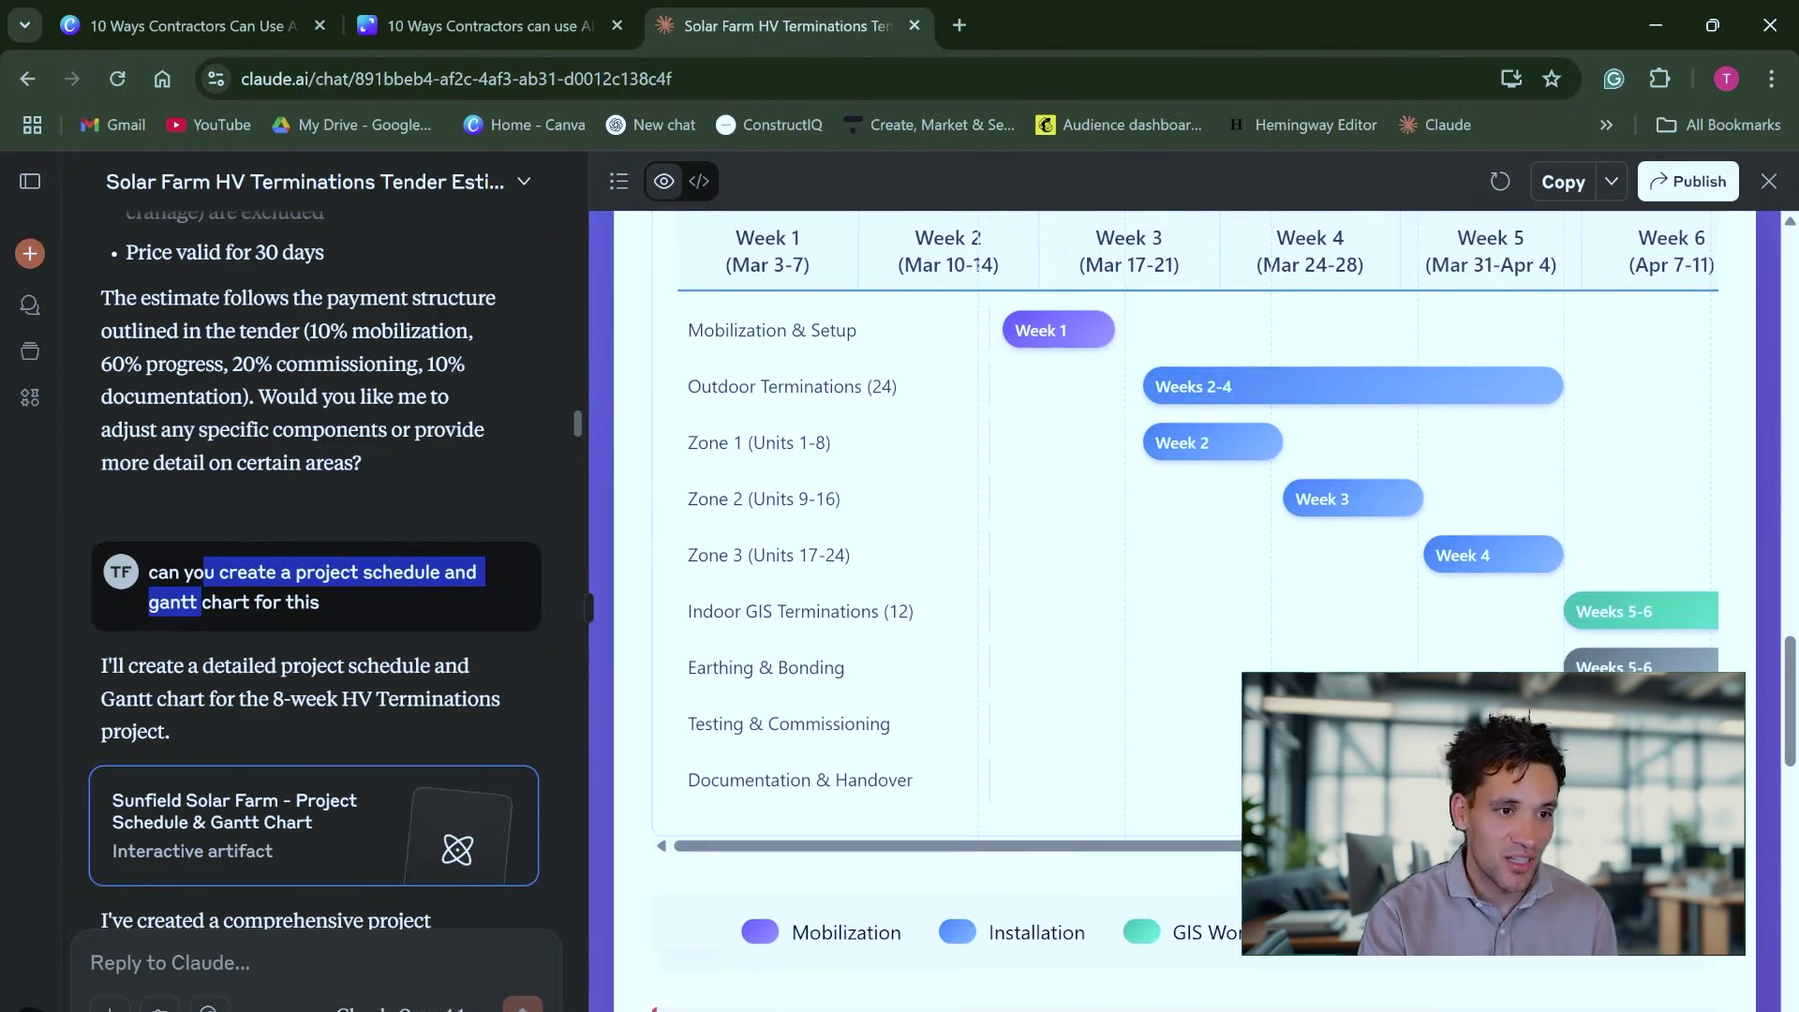
scroll(1186, 609, "up", 1)
scroll(1185, 609, "down", 1)
scroll(1158, 874, "down", 5)
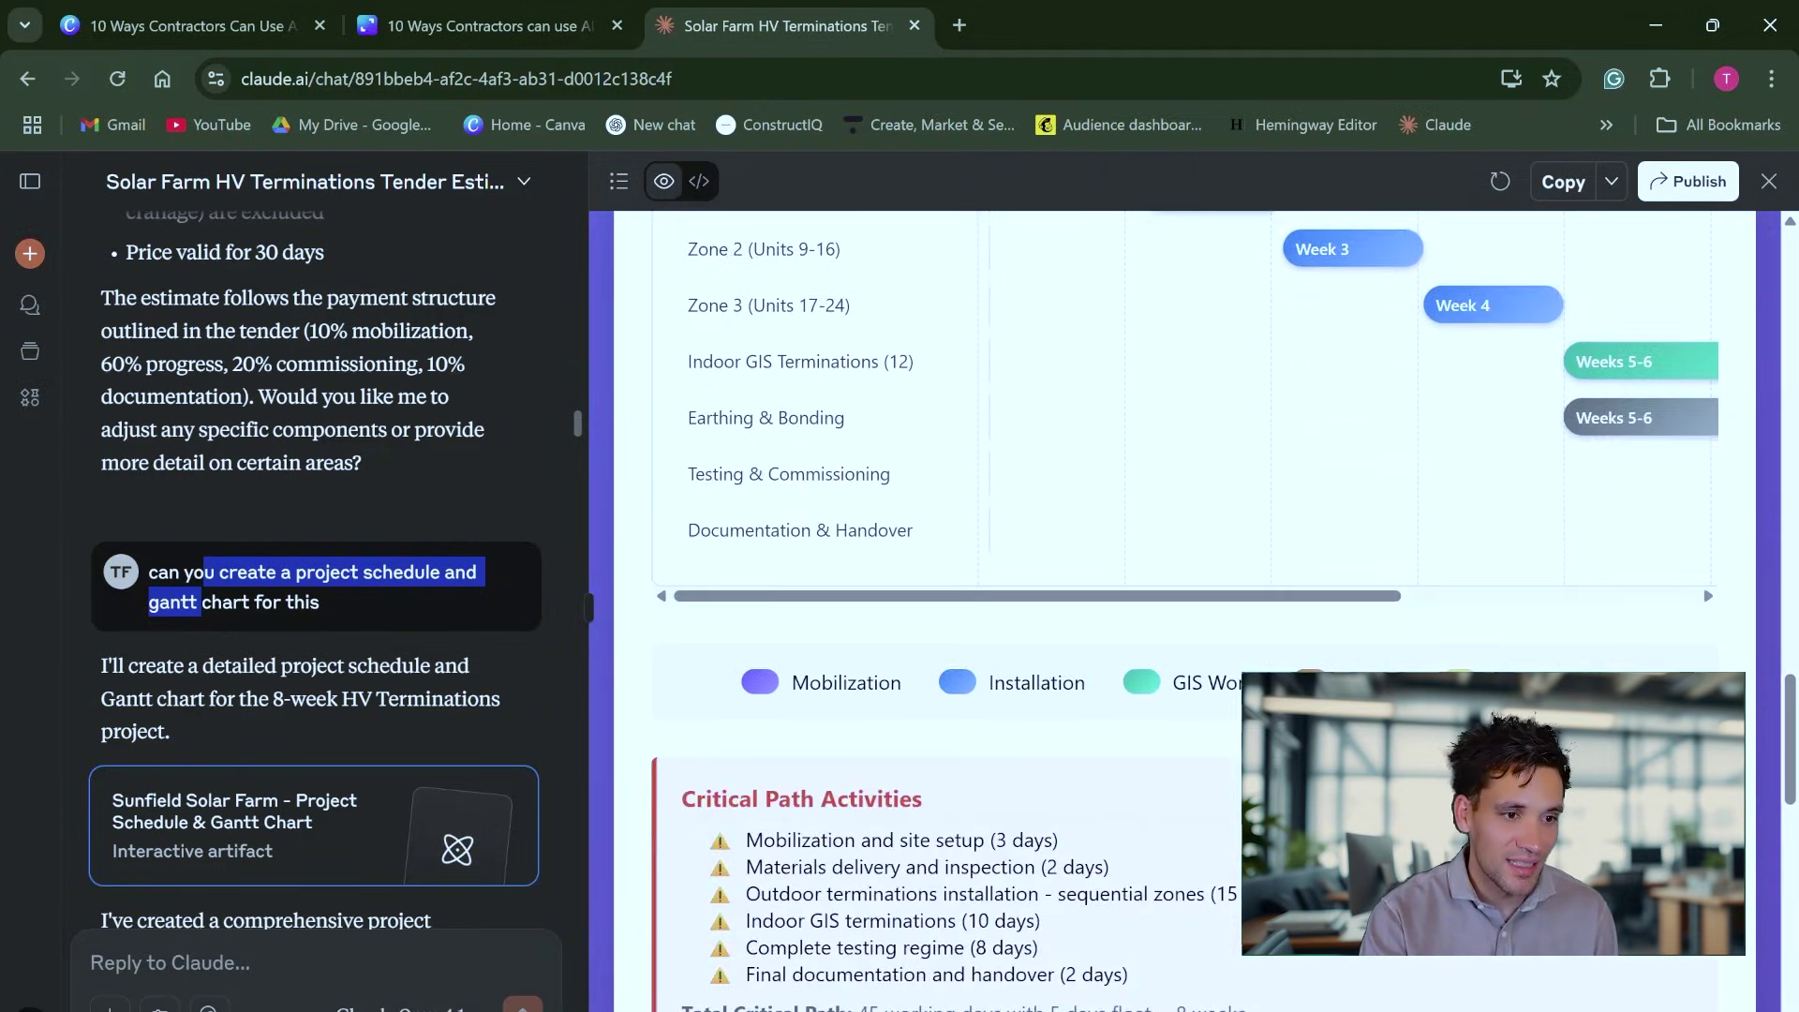
scroll(1162, 745, "up", 3)
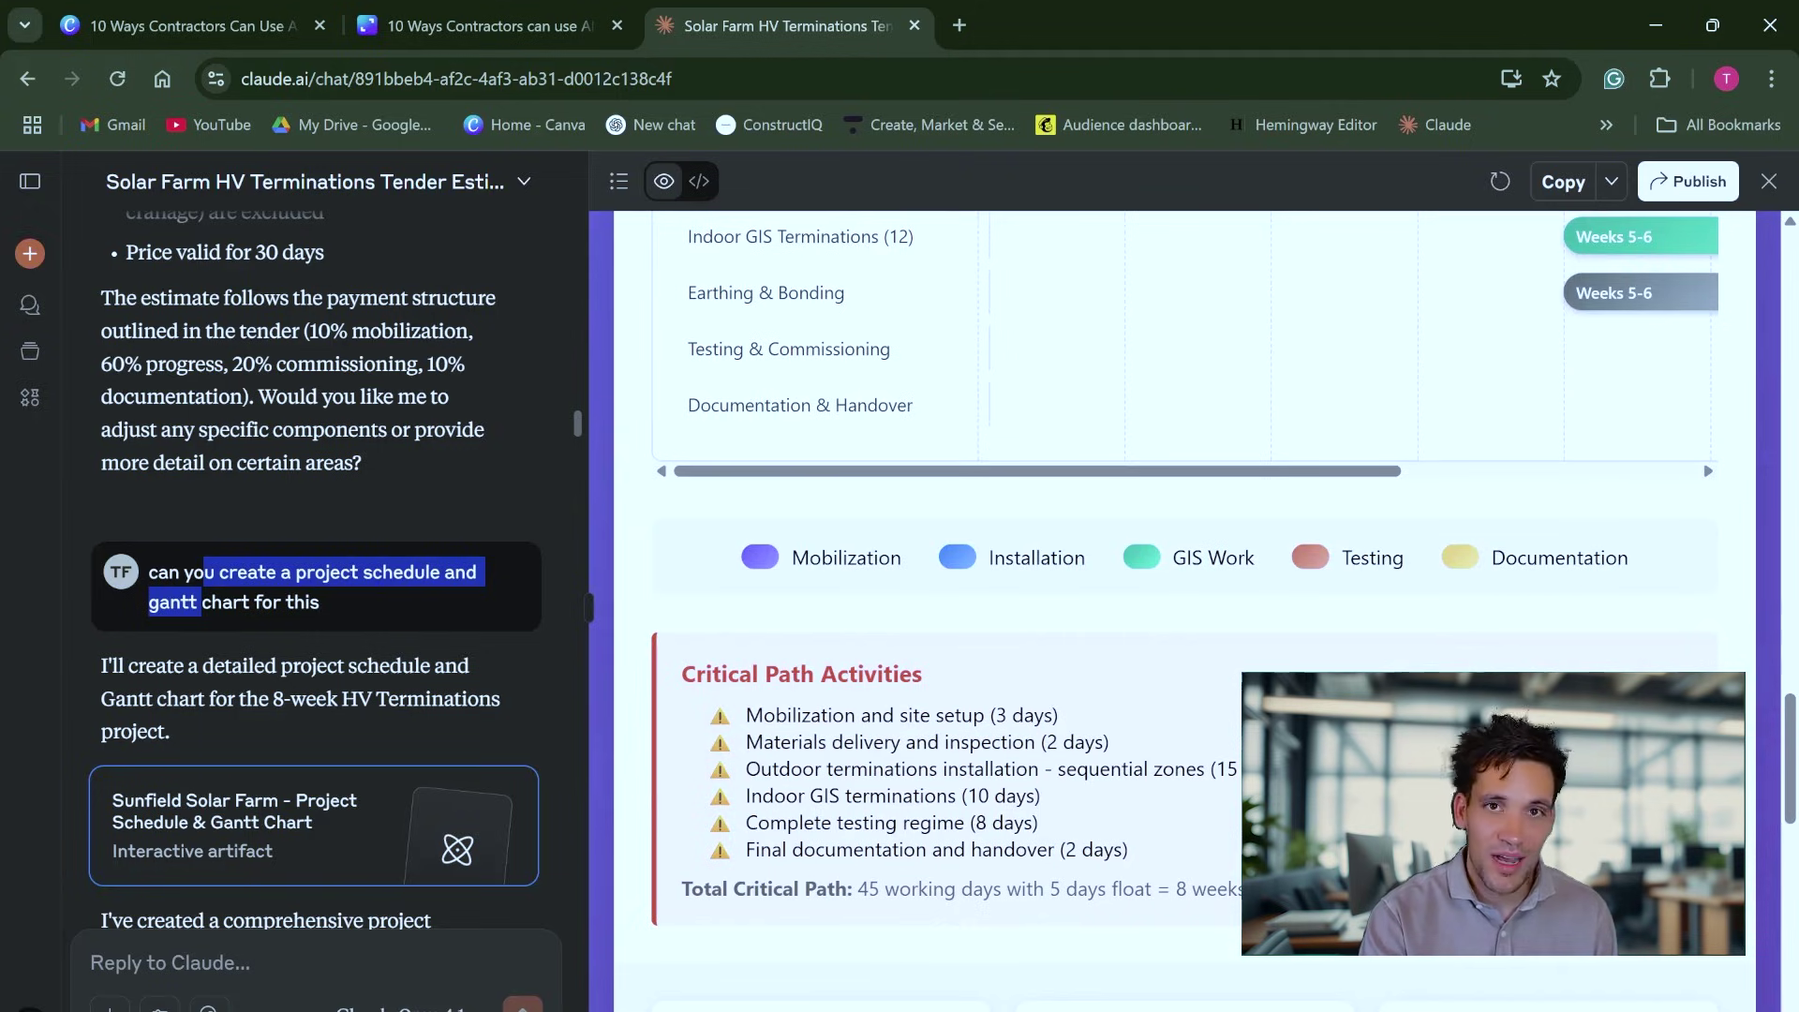
scroll(1186, 609, "up", 3)
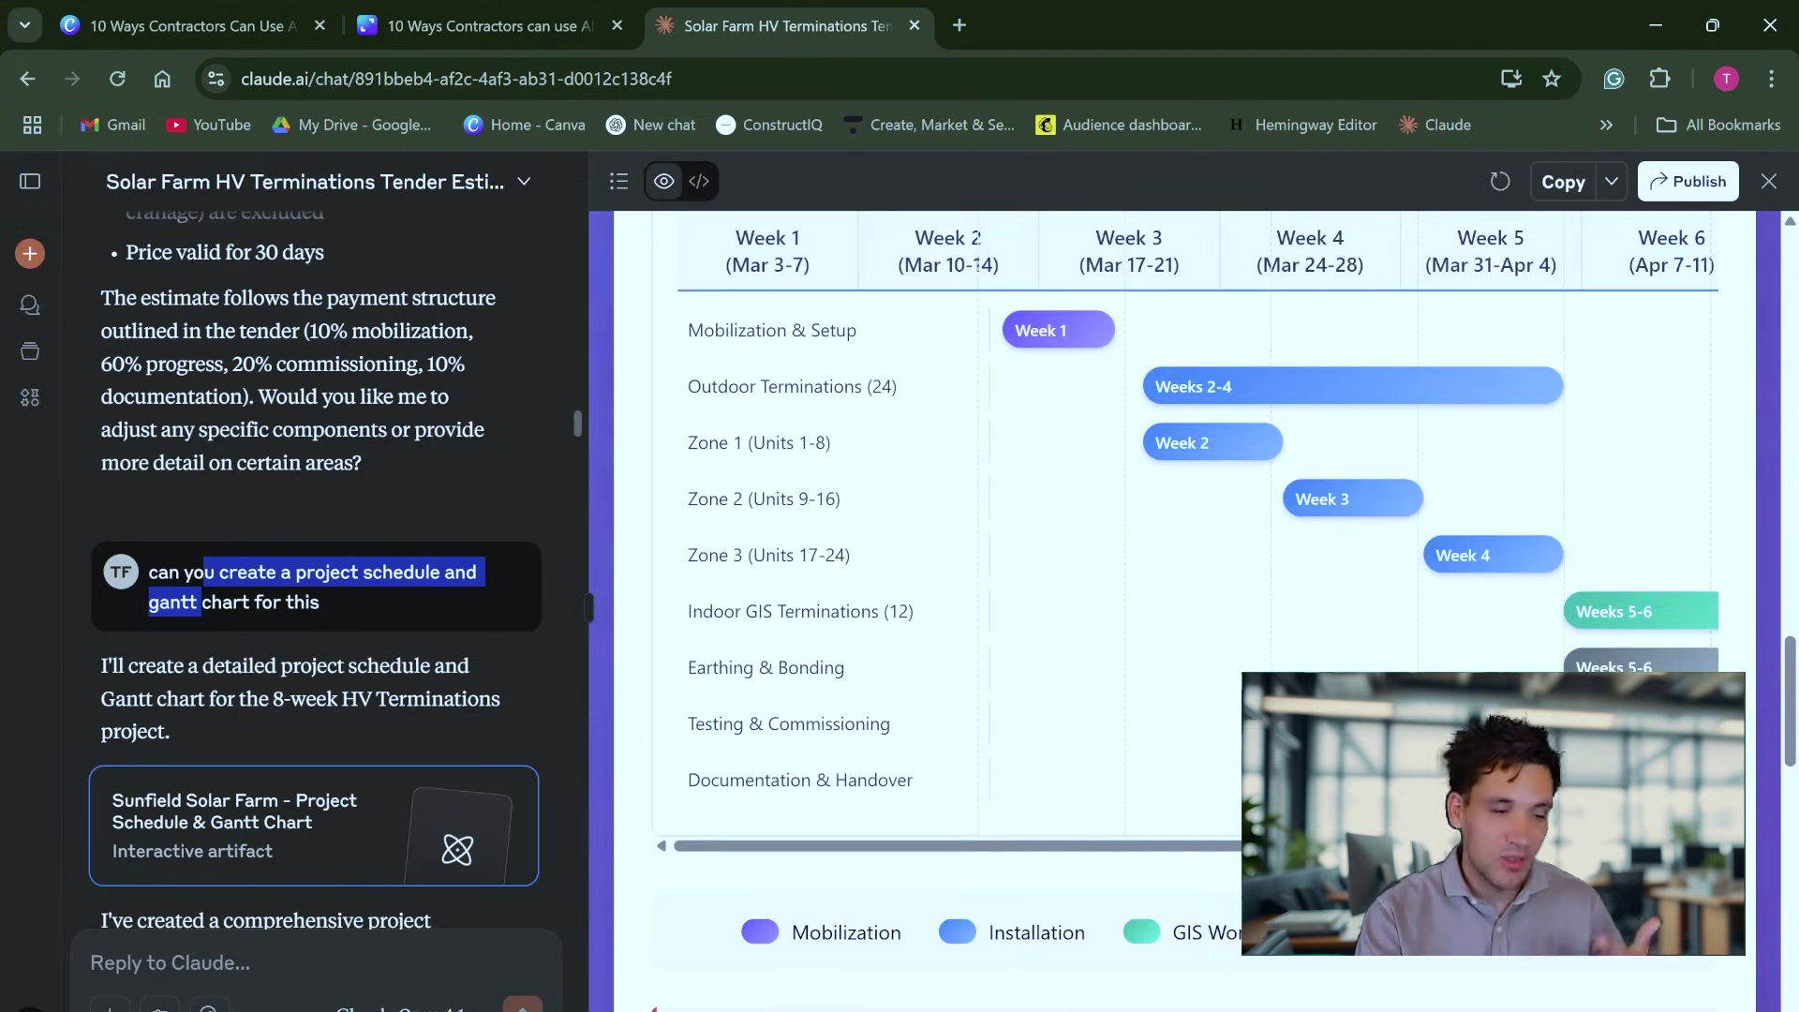
scroll(1214, 609, "up", 2)
scroll(1214, 609, "up", 7)
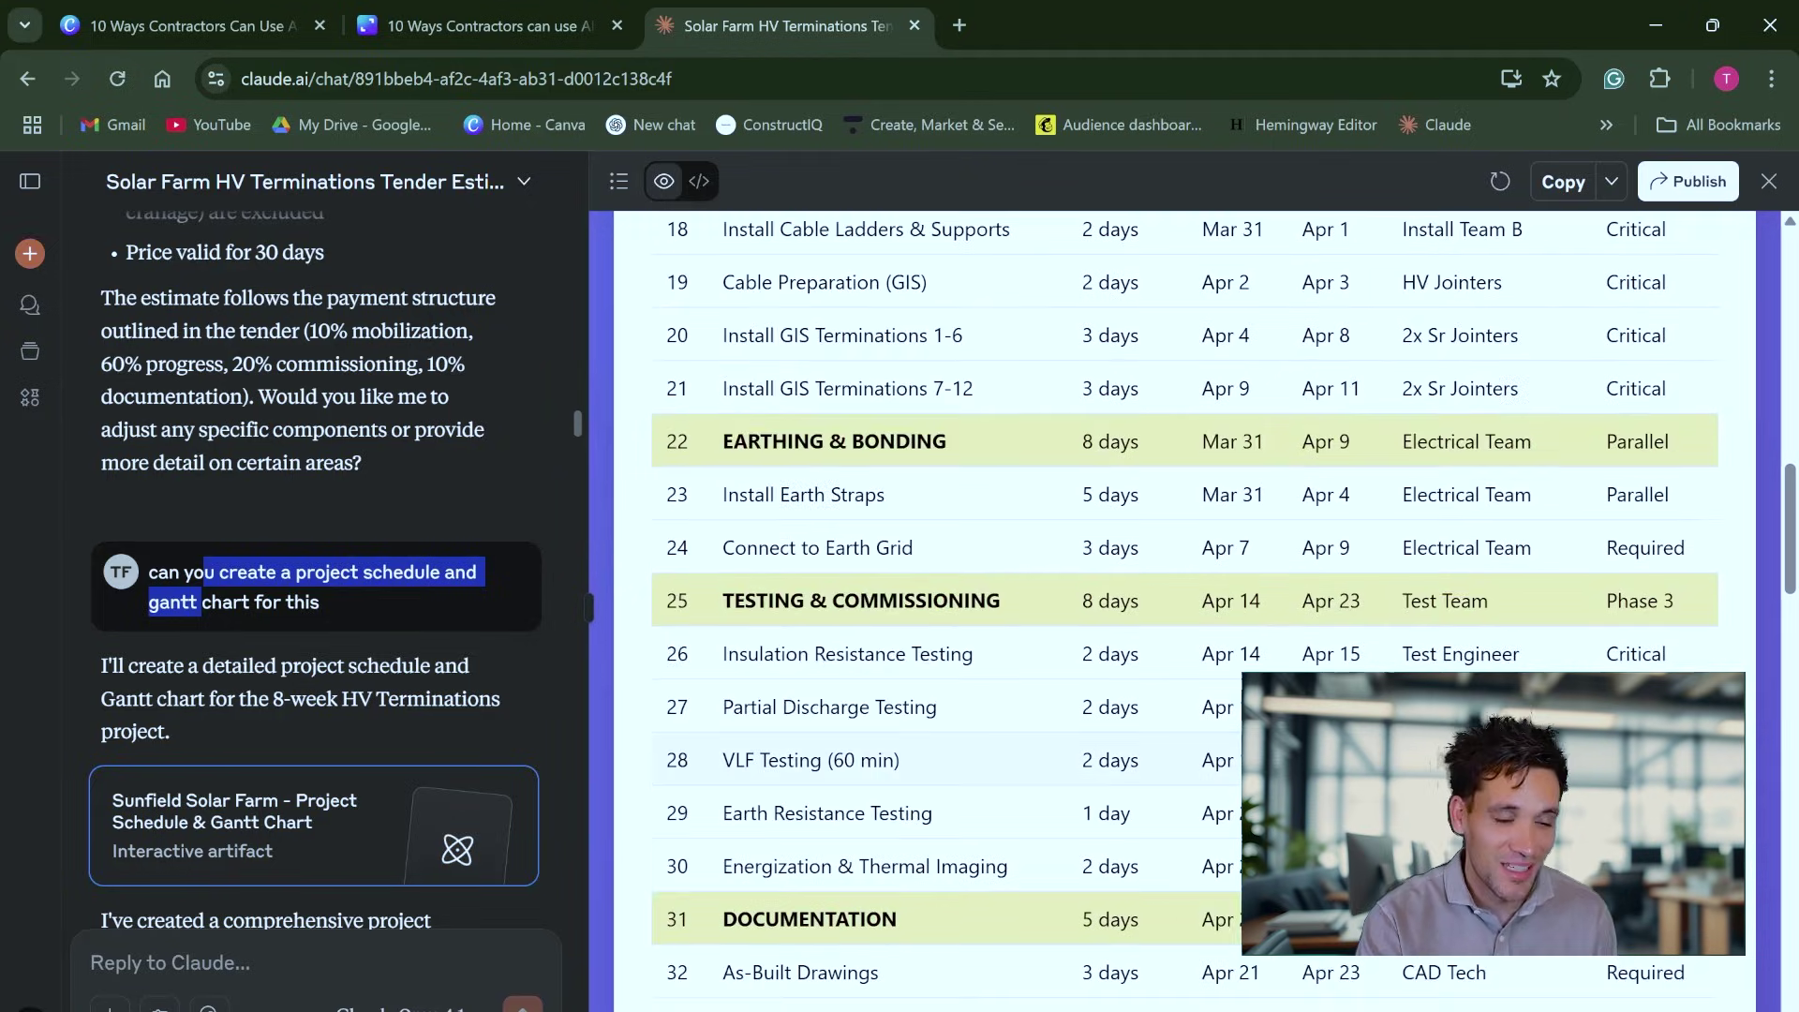
scroll(1185, 609, "up", 8)
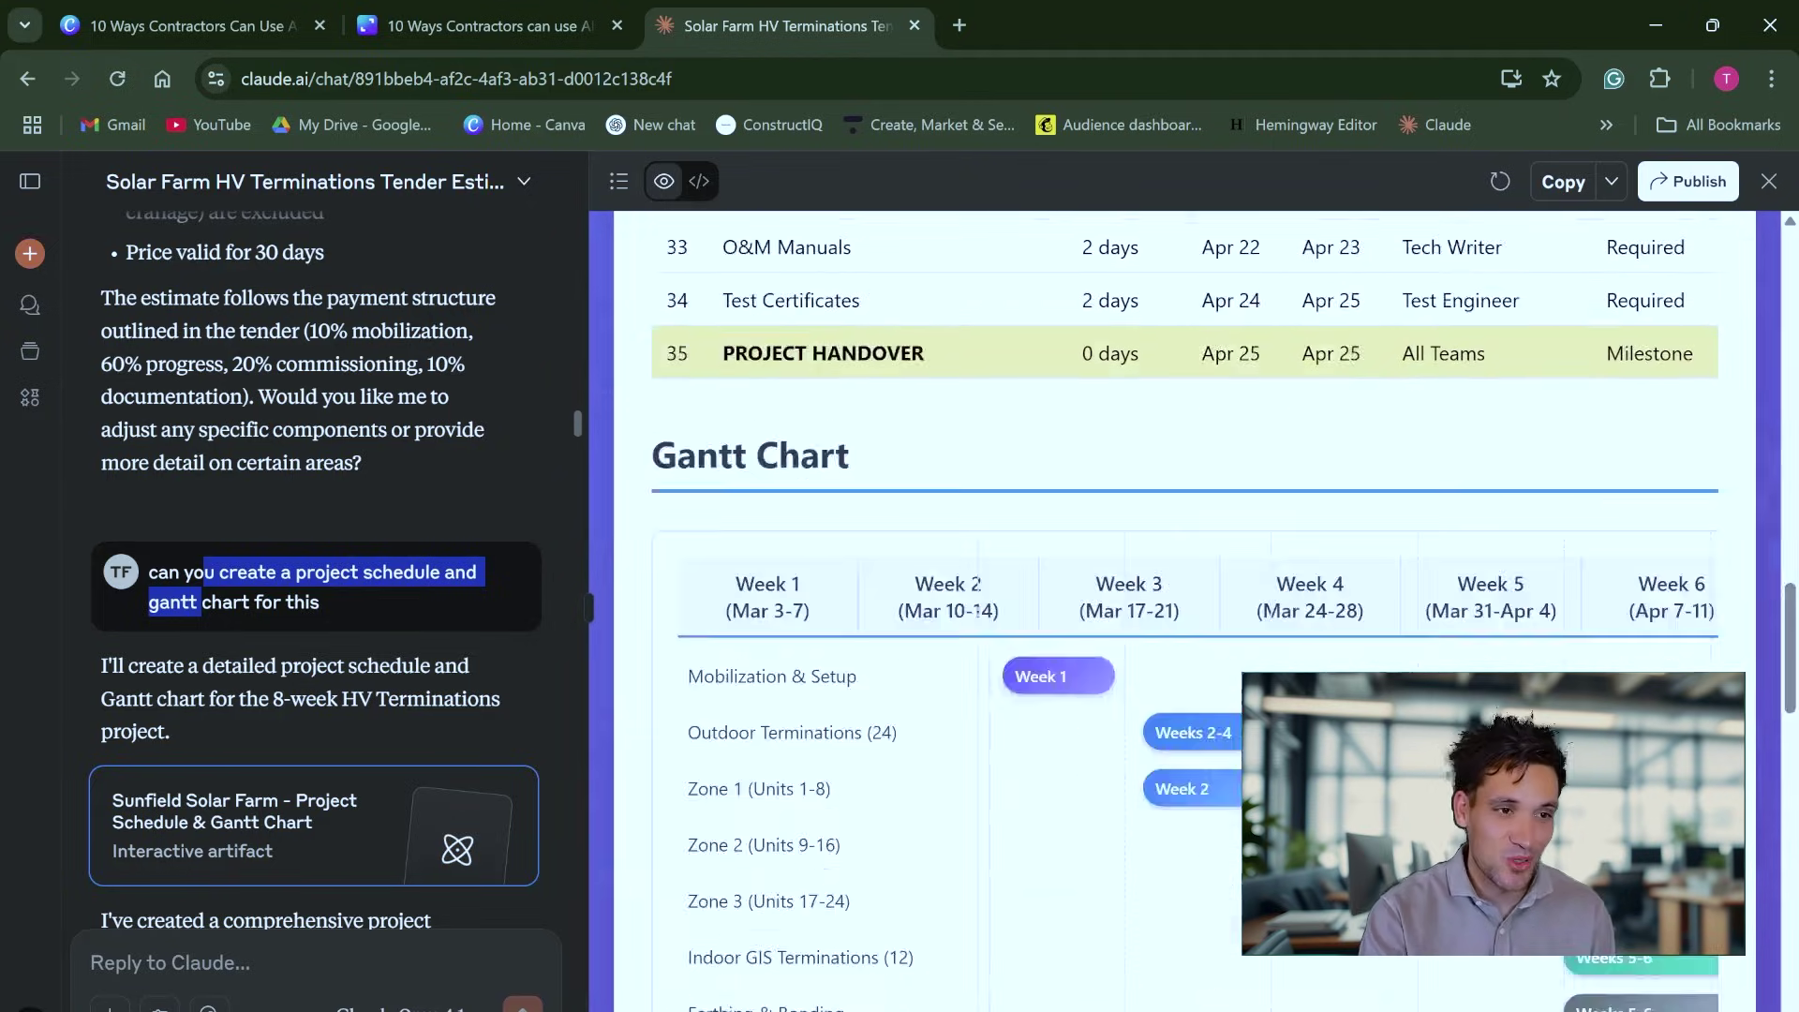
scroll(1185, 609, "down", 17)
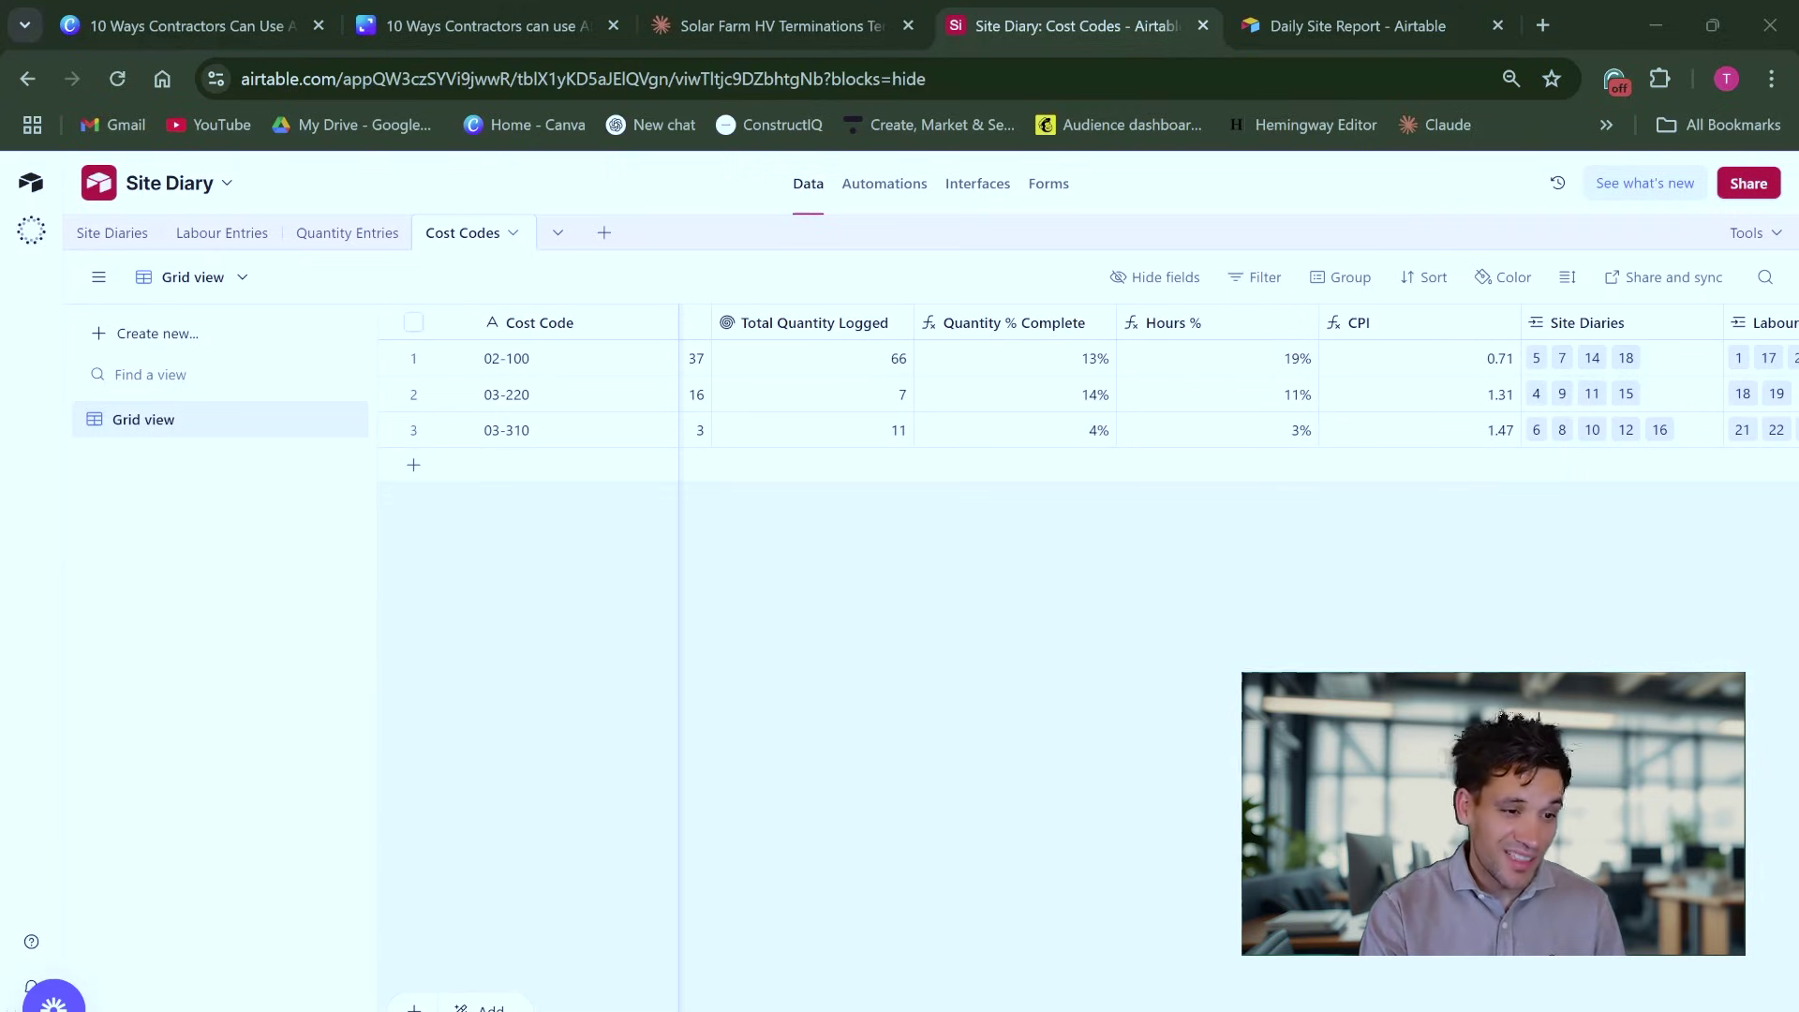
Switch to the Site Diaries table, scroll across its records, then bring up the Daily Site Report form.
scroll(1167, 673, "left", 5)
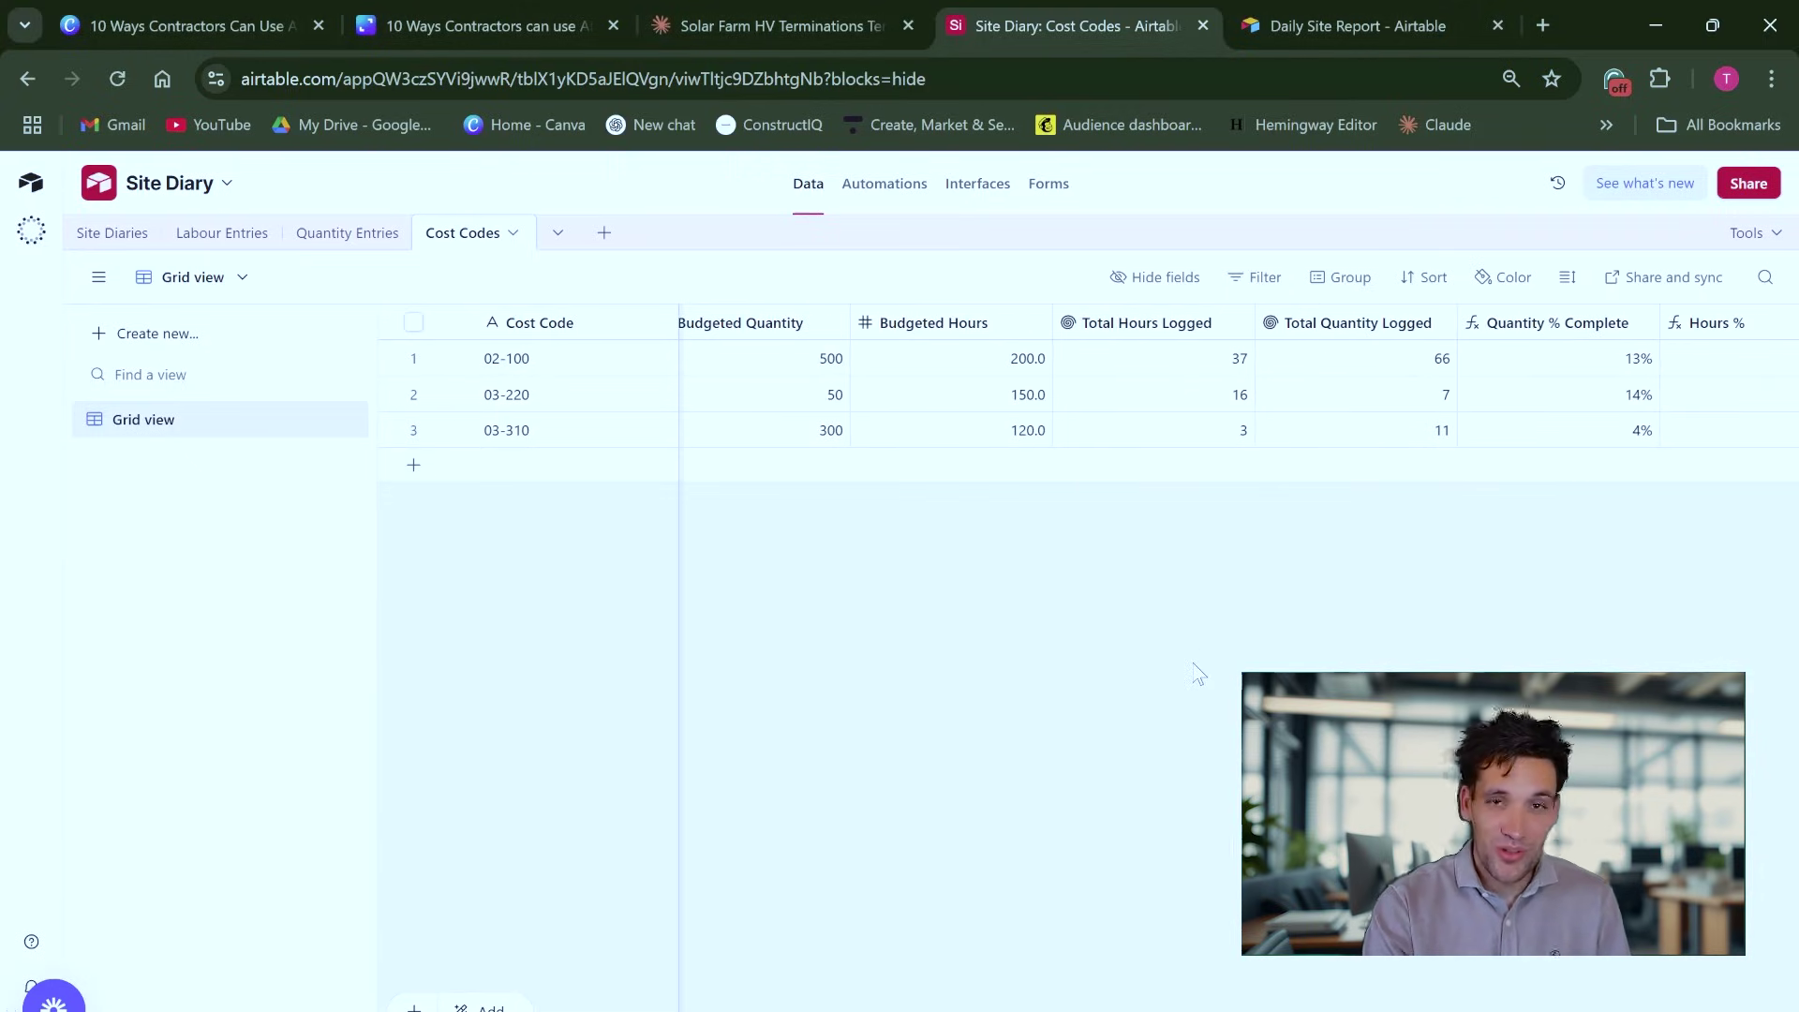
left_click(112, 232)
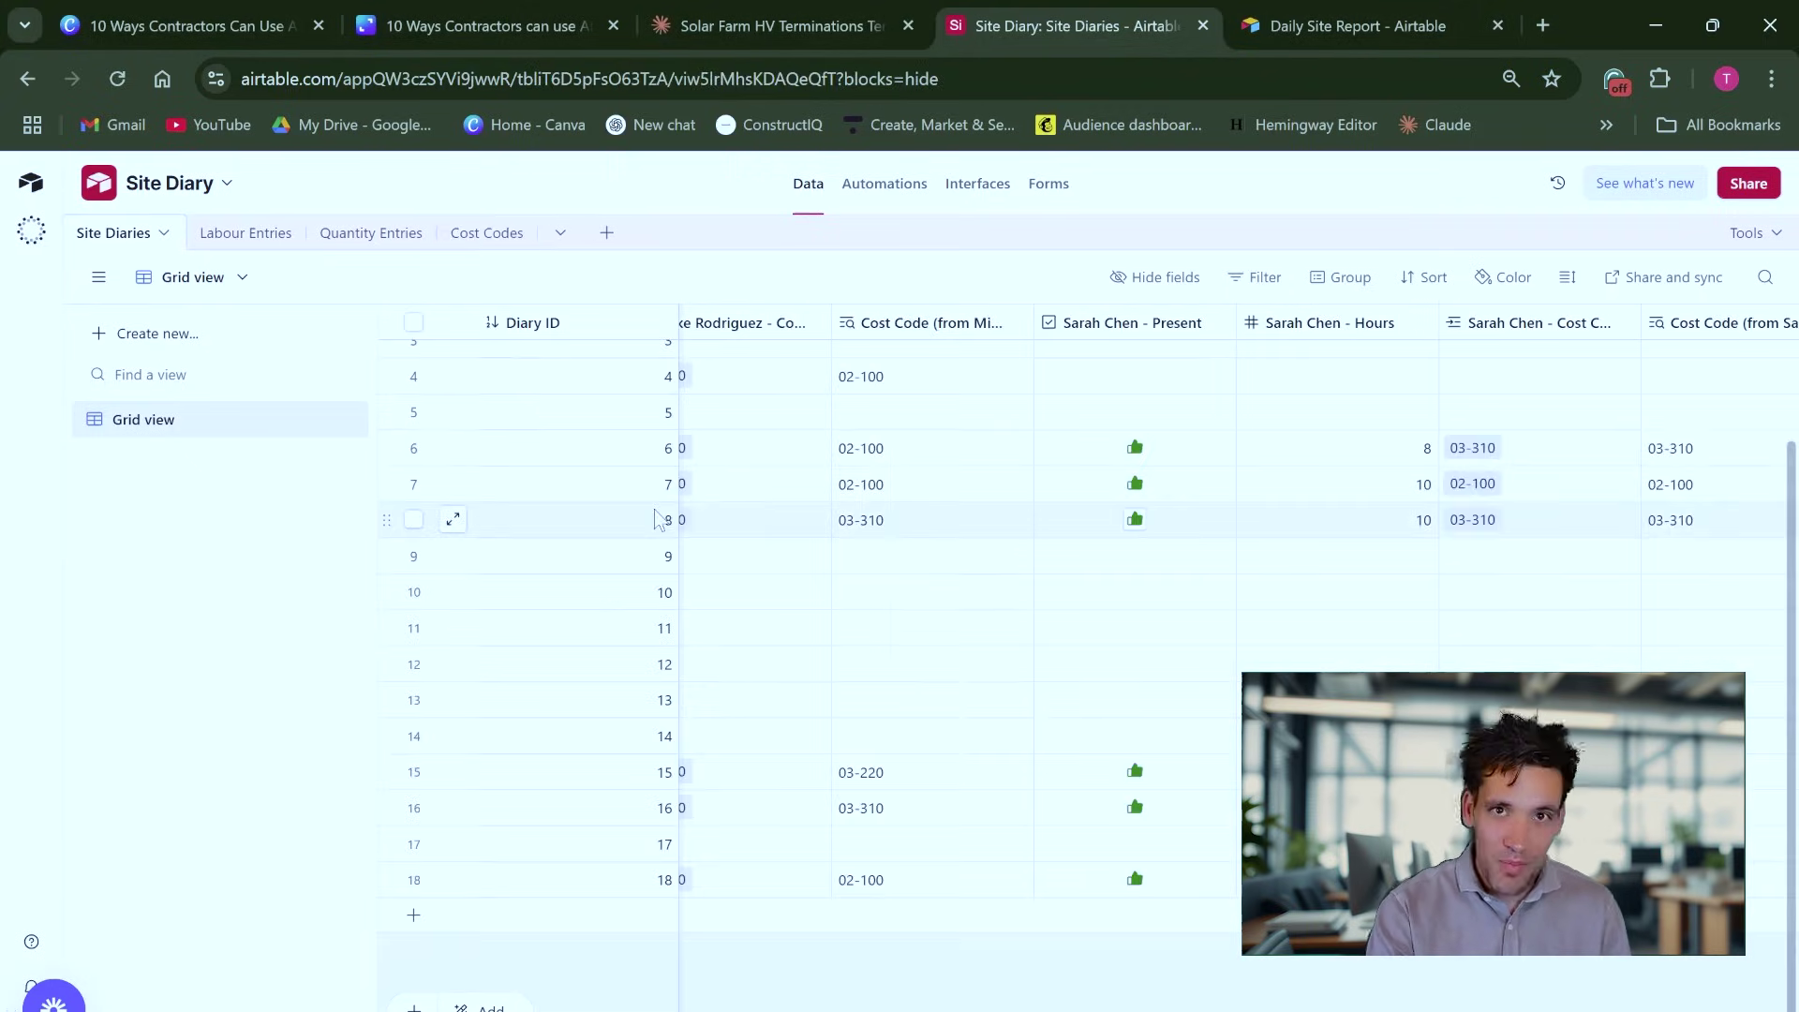
scroll(1003, 708, "up", 1)
scroll(750, 525, "left", 10)
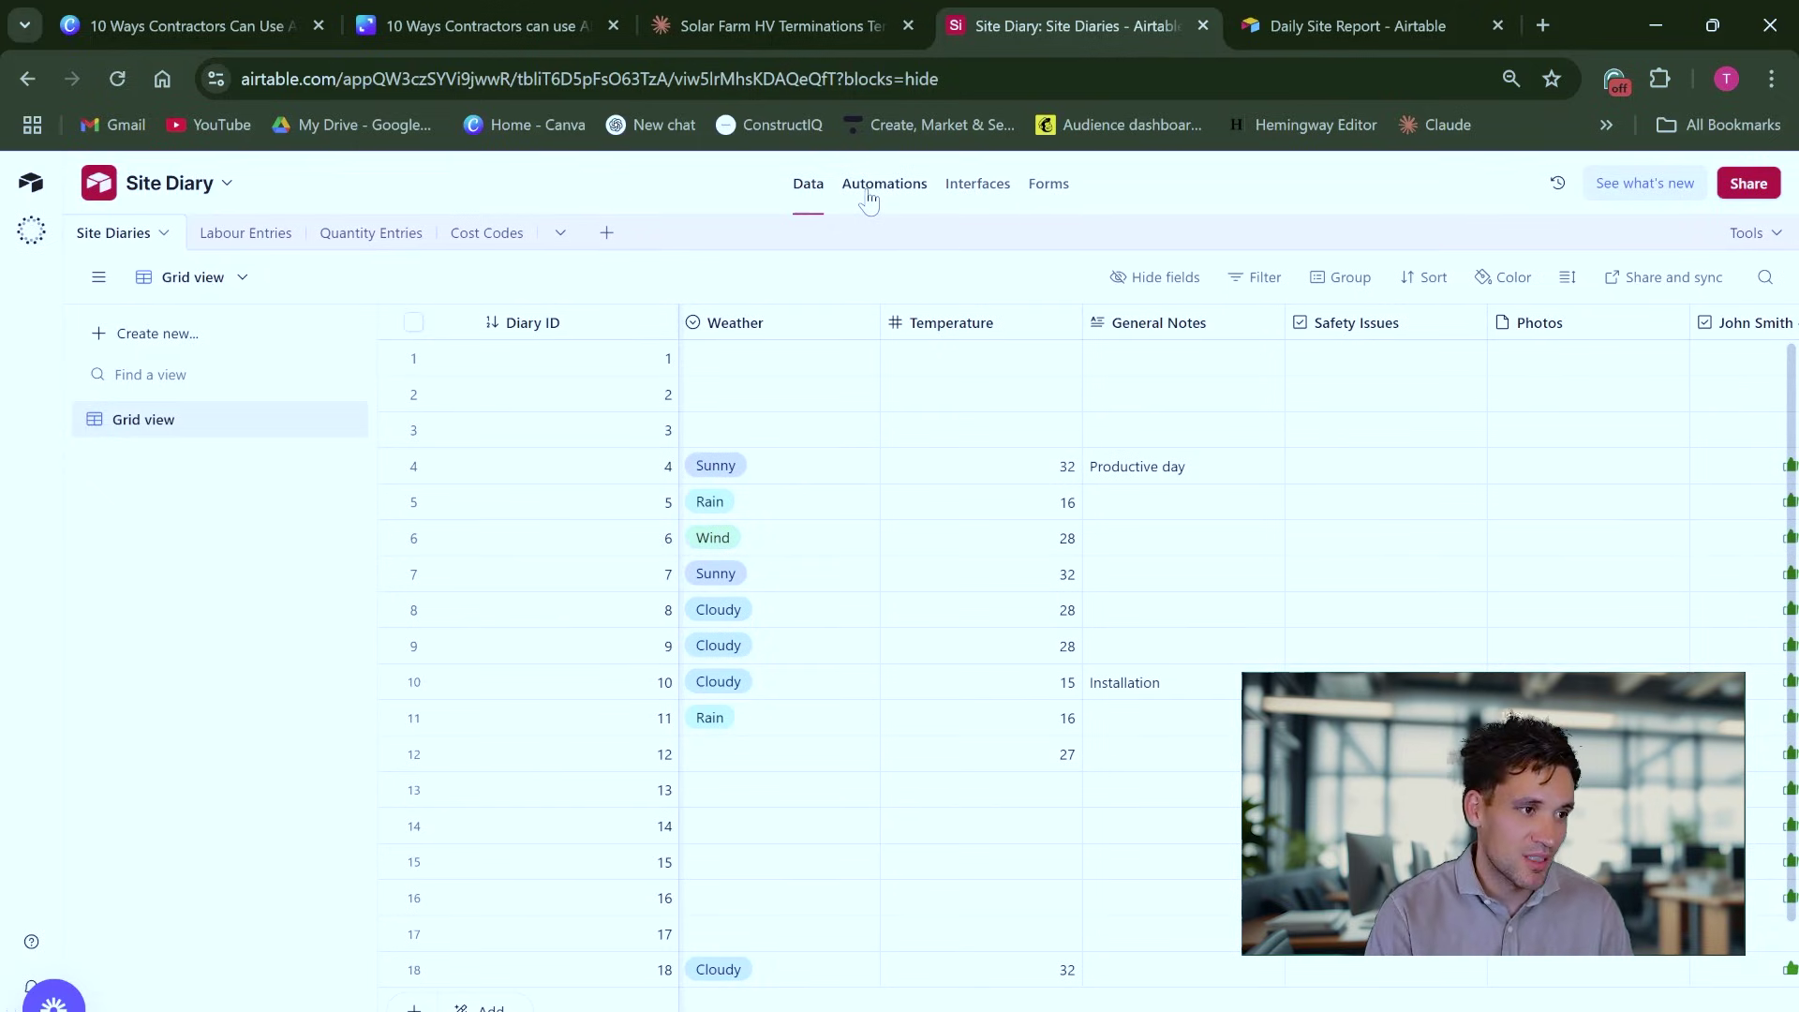
scroll(1030, 843, "left", 5)
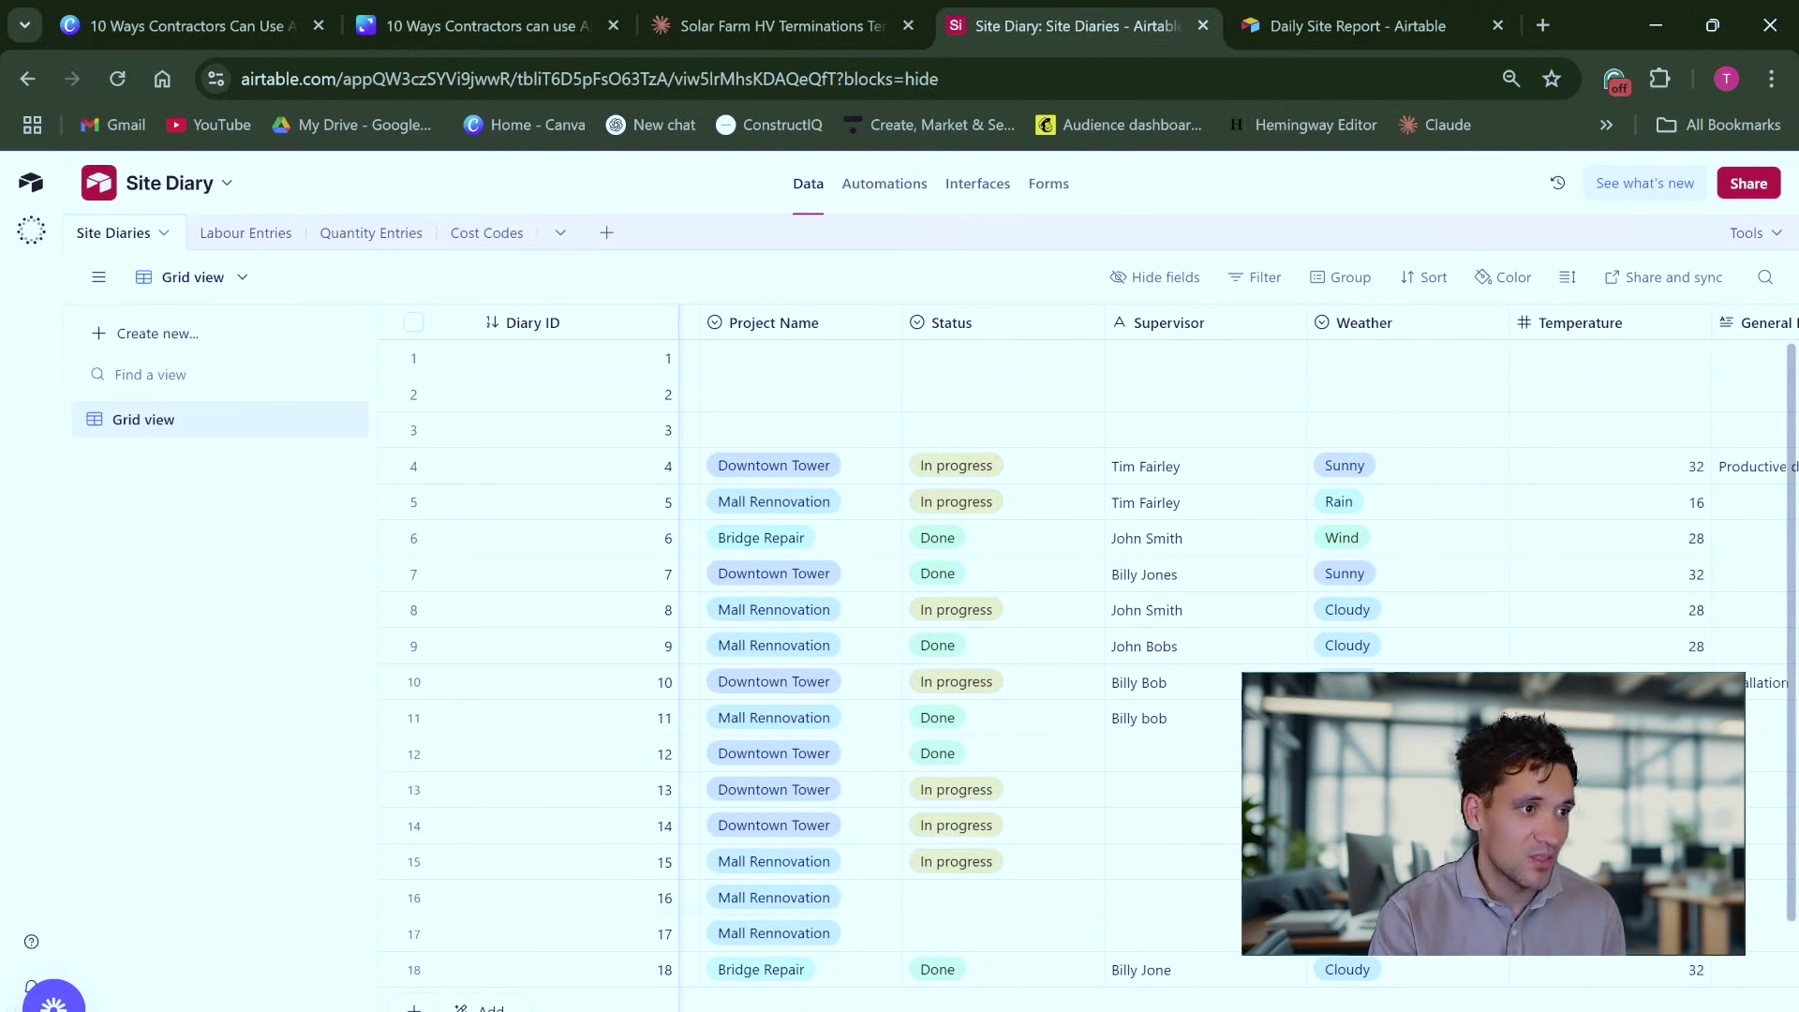
key("ctrl+Tab")
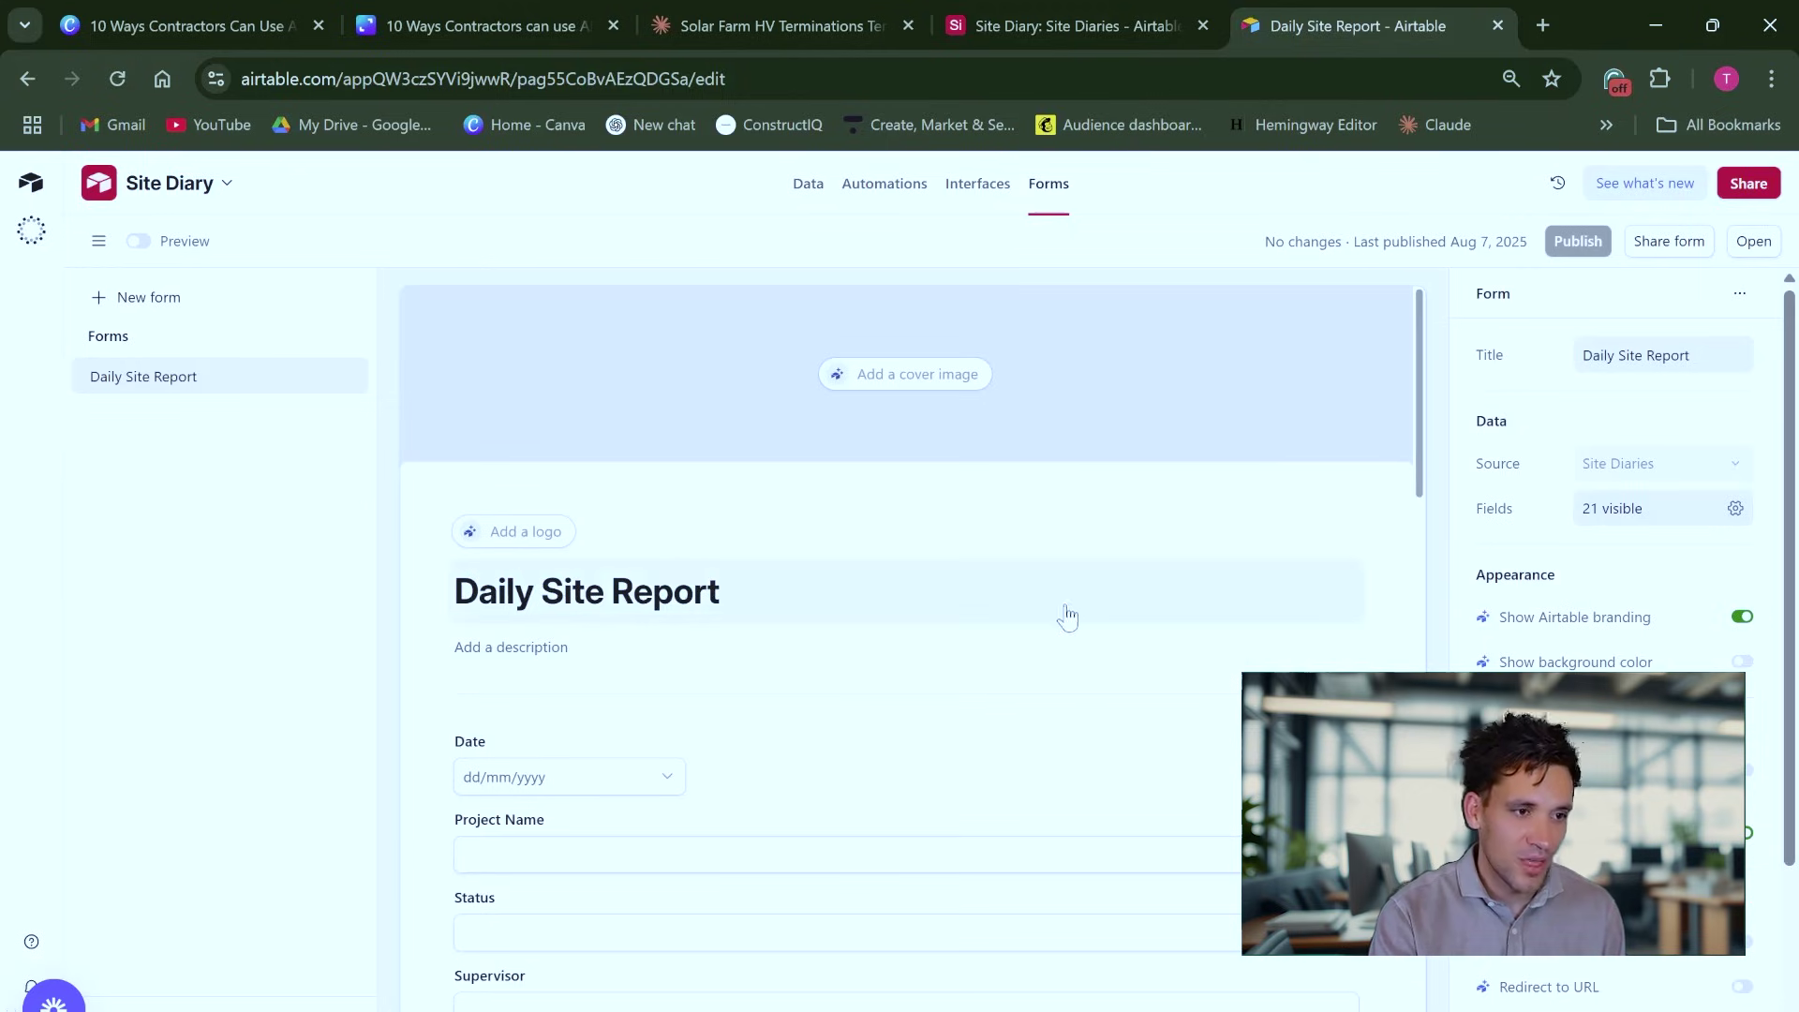
Scroll through the Daily Site Report form, inspect a crew Cost Code field, then return to Site Diaries.
scroll(687, 670, "down", 4)
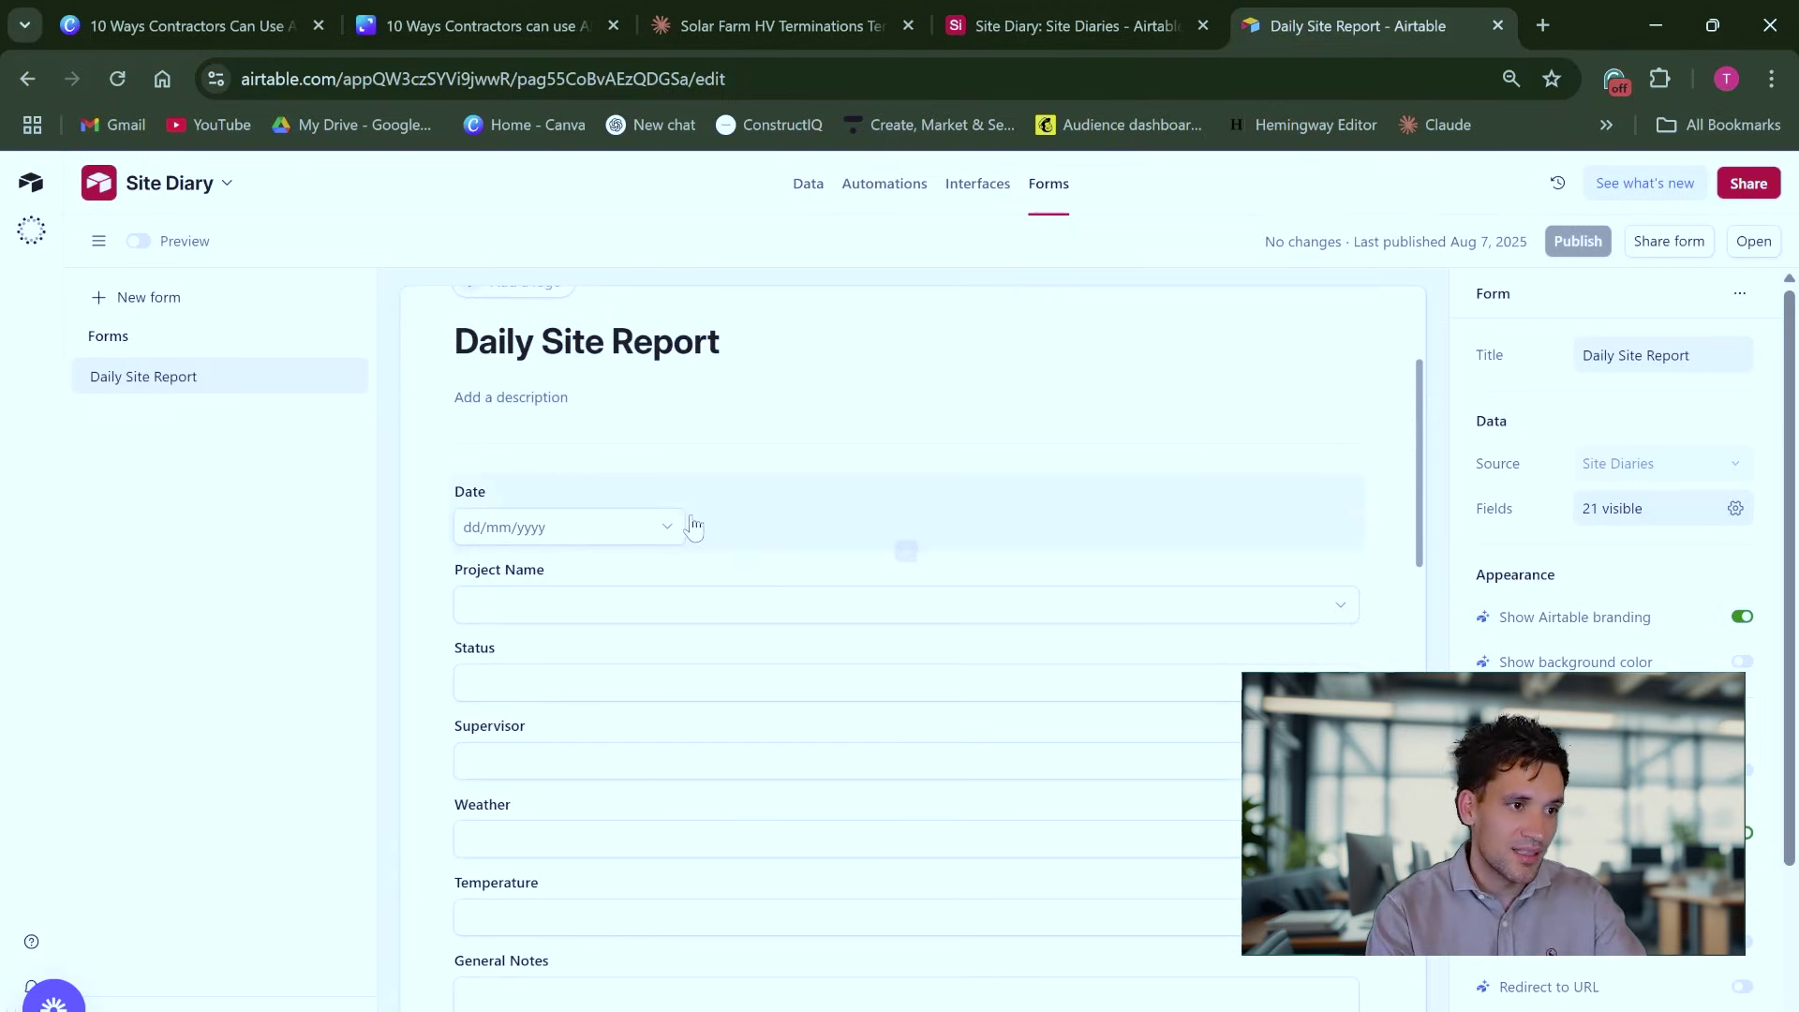
scroll(764, 717, "down", 7)
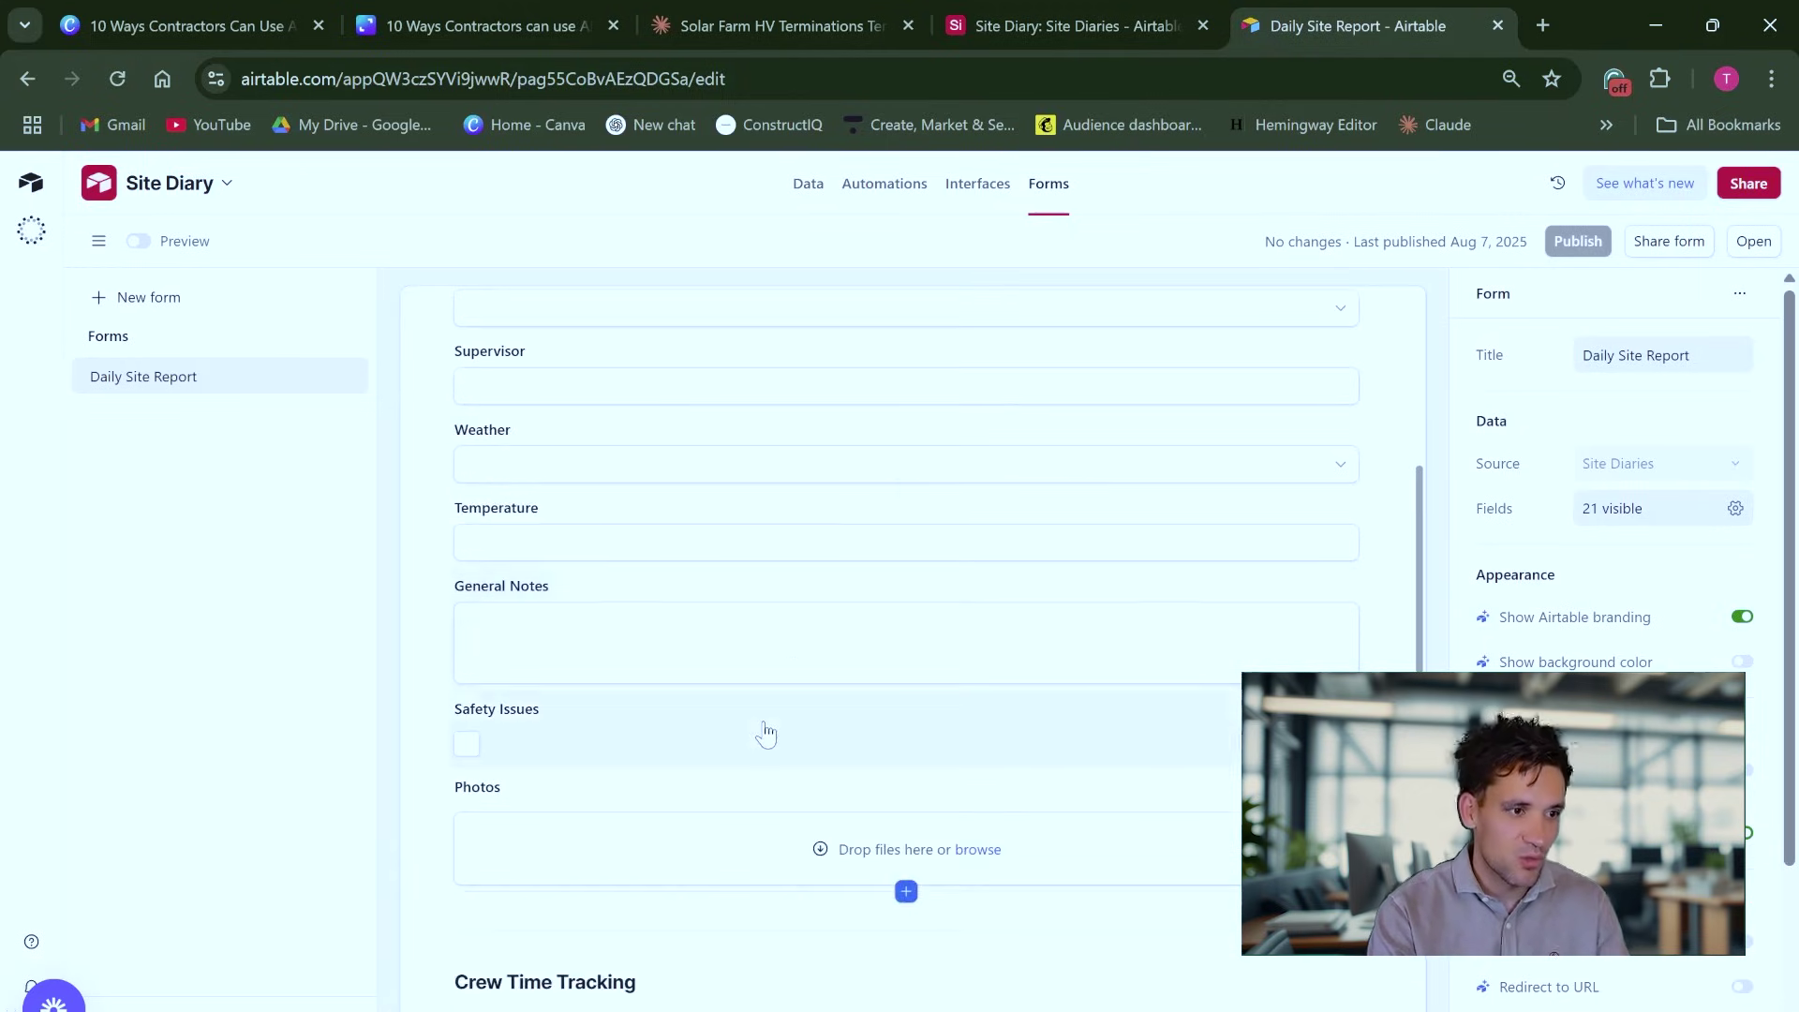
scroll(844, 647, "down", 3)
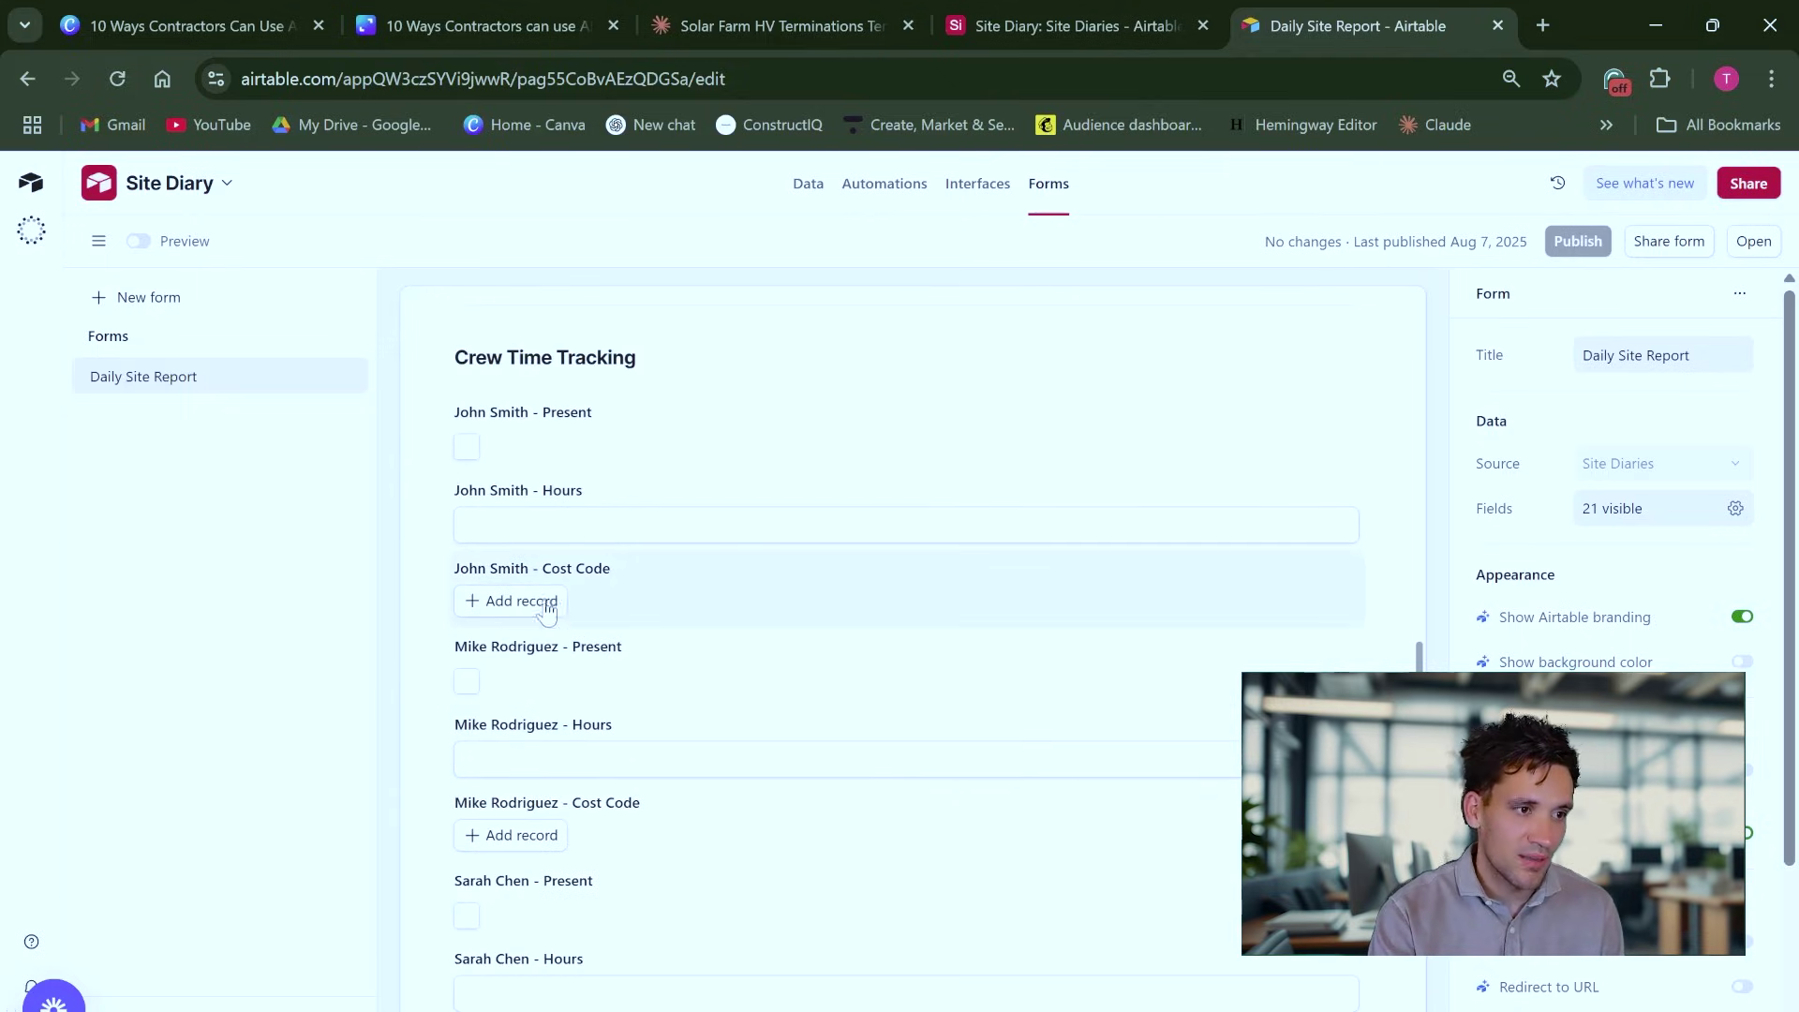
left_click(603, 623)
scroll(603, 637, "down", 7)
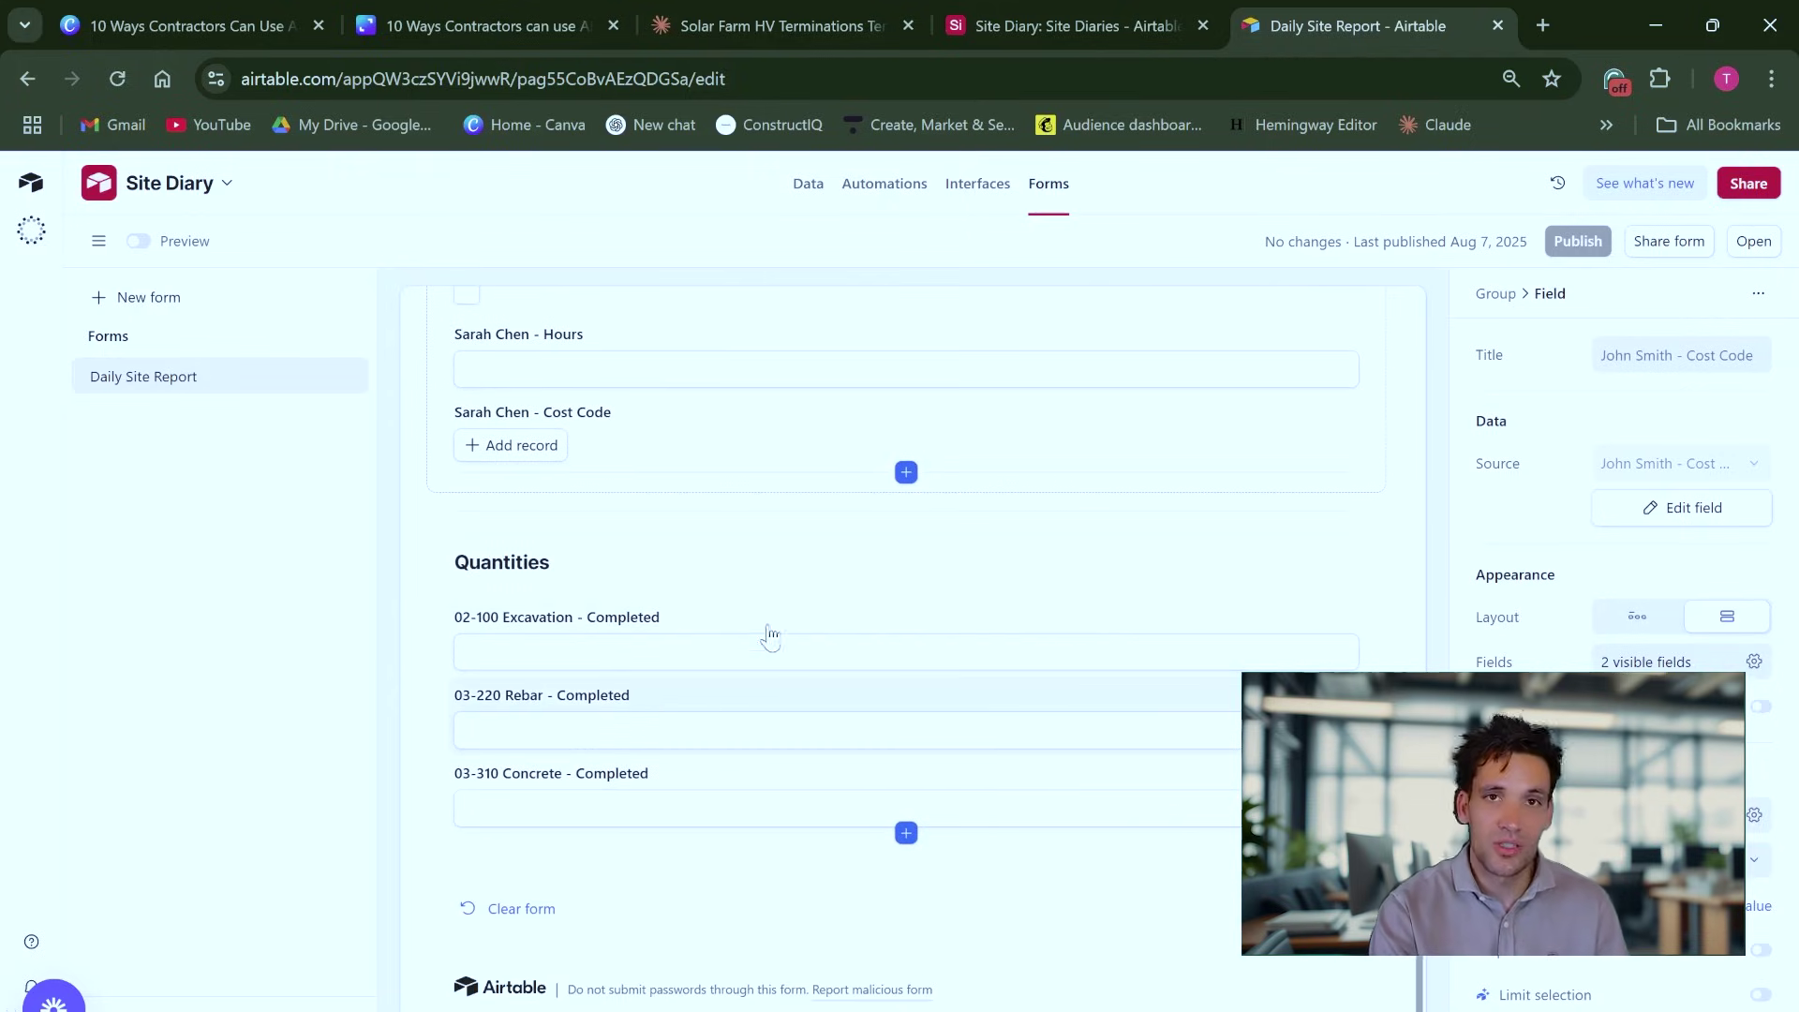
left_click(1094, 43)
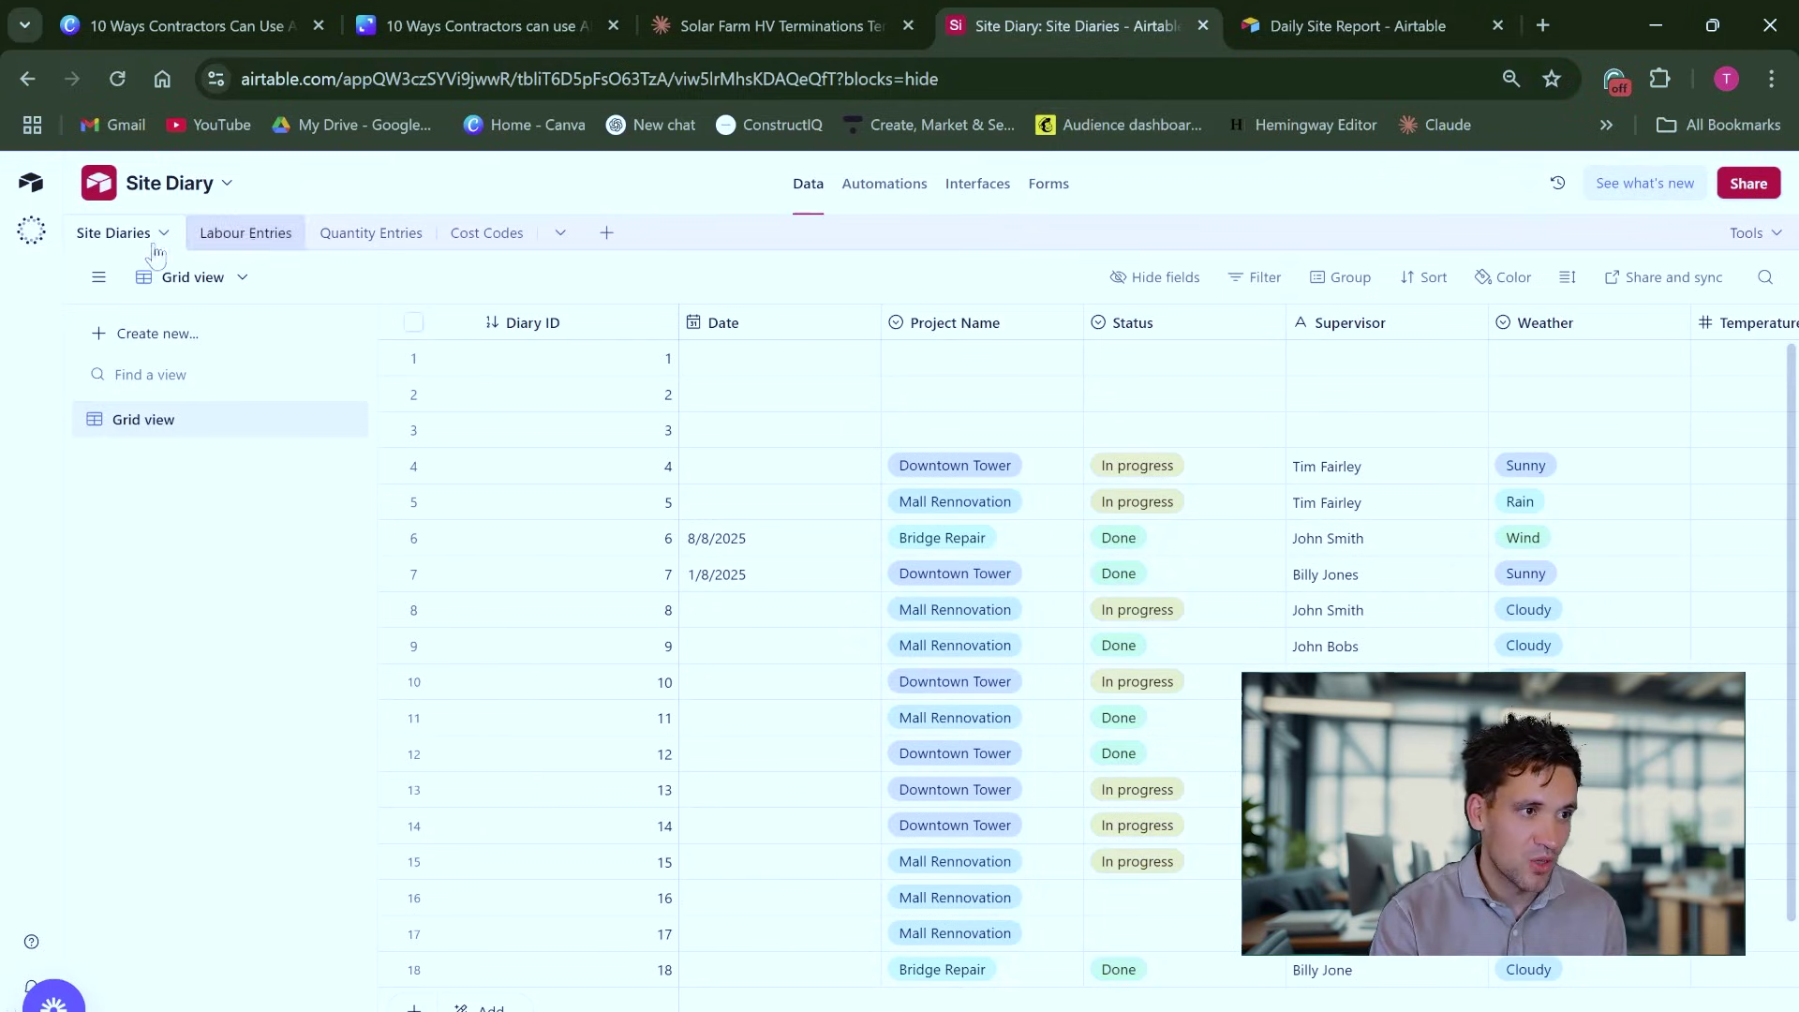
Browse Labour and Quantity Entries, then scroll Cost Codes right to its totals, percentage and CPI columns.
left_click(230, 233)
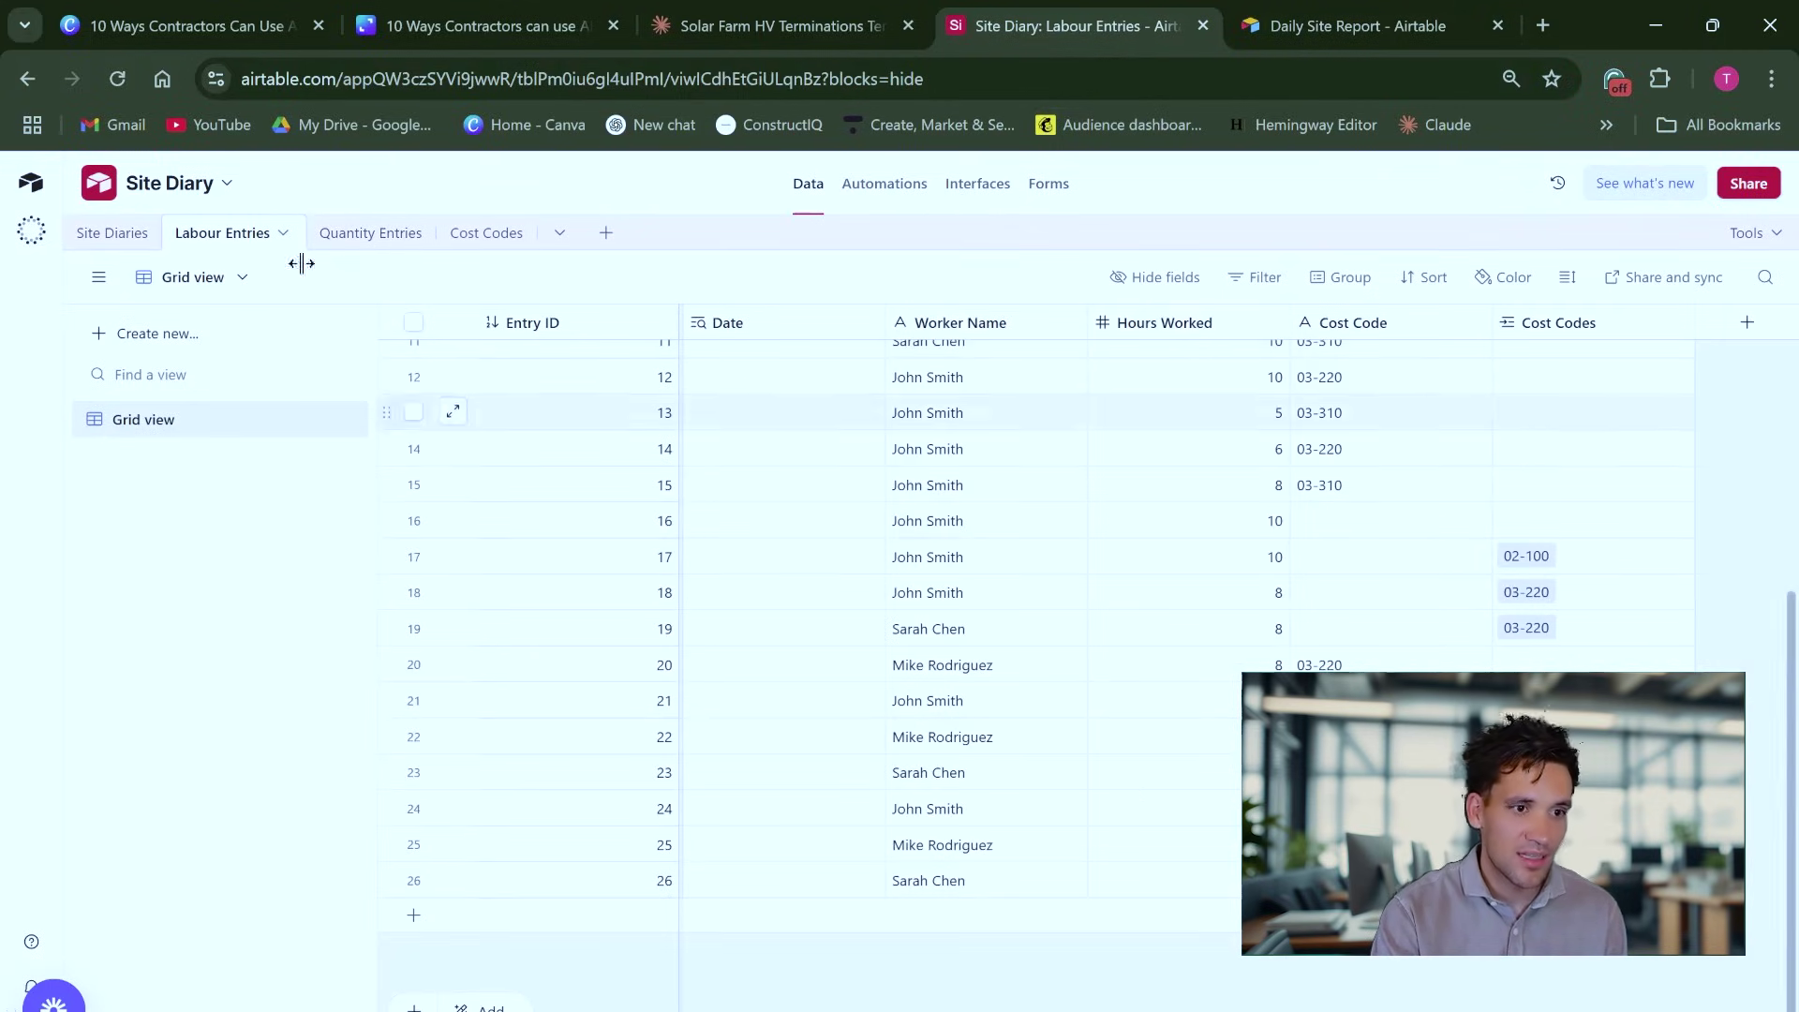
left_click(375, 233)
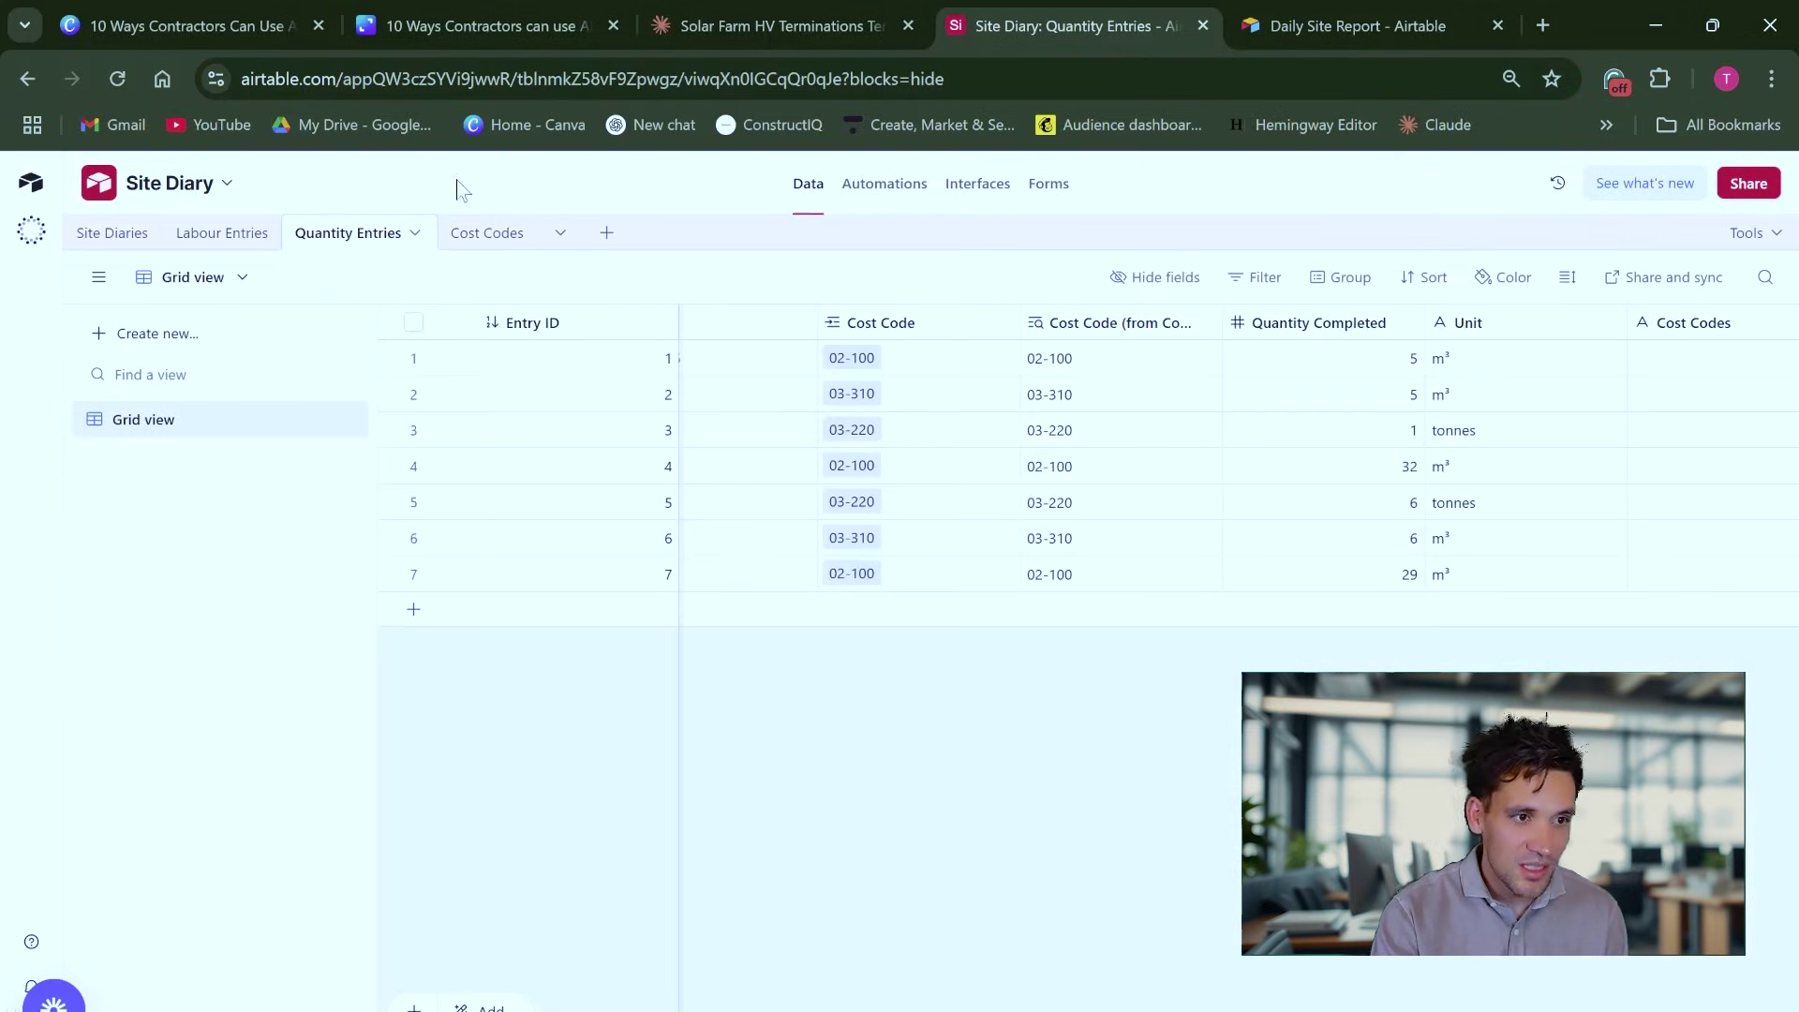
left_click(484, 232)
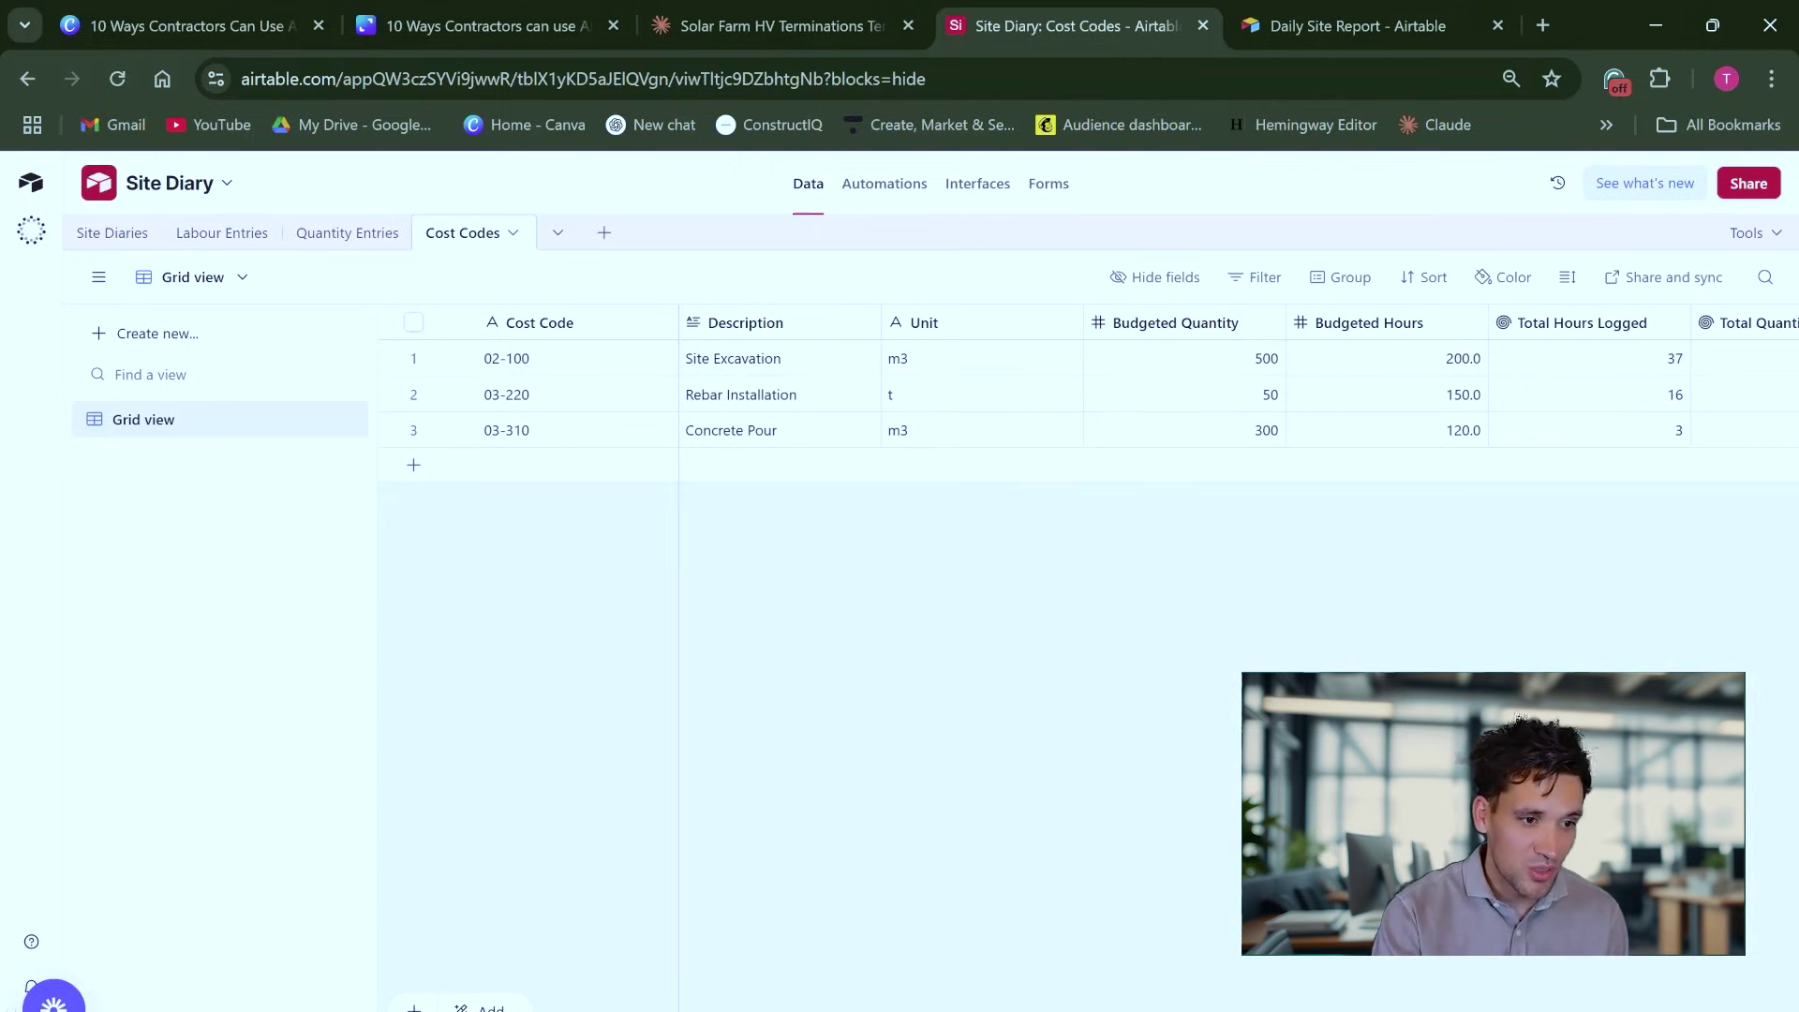
scroll(1087, 403, "right", 3)
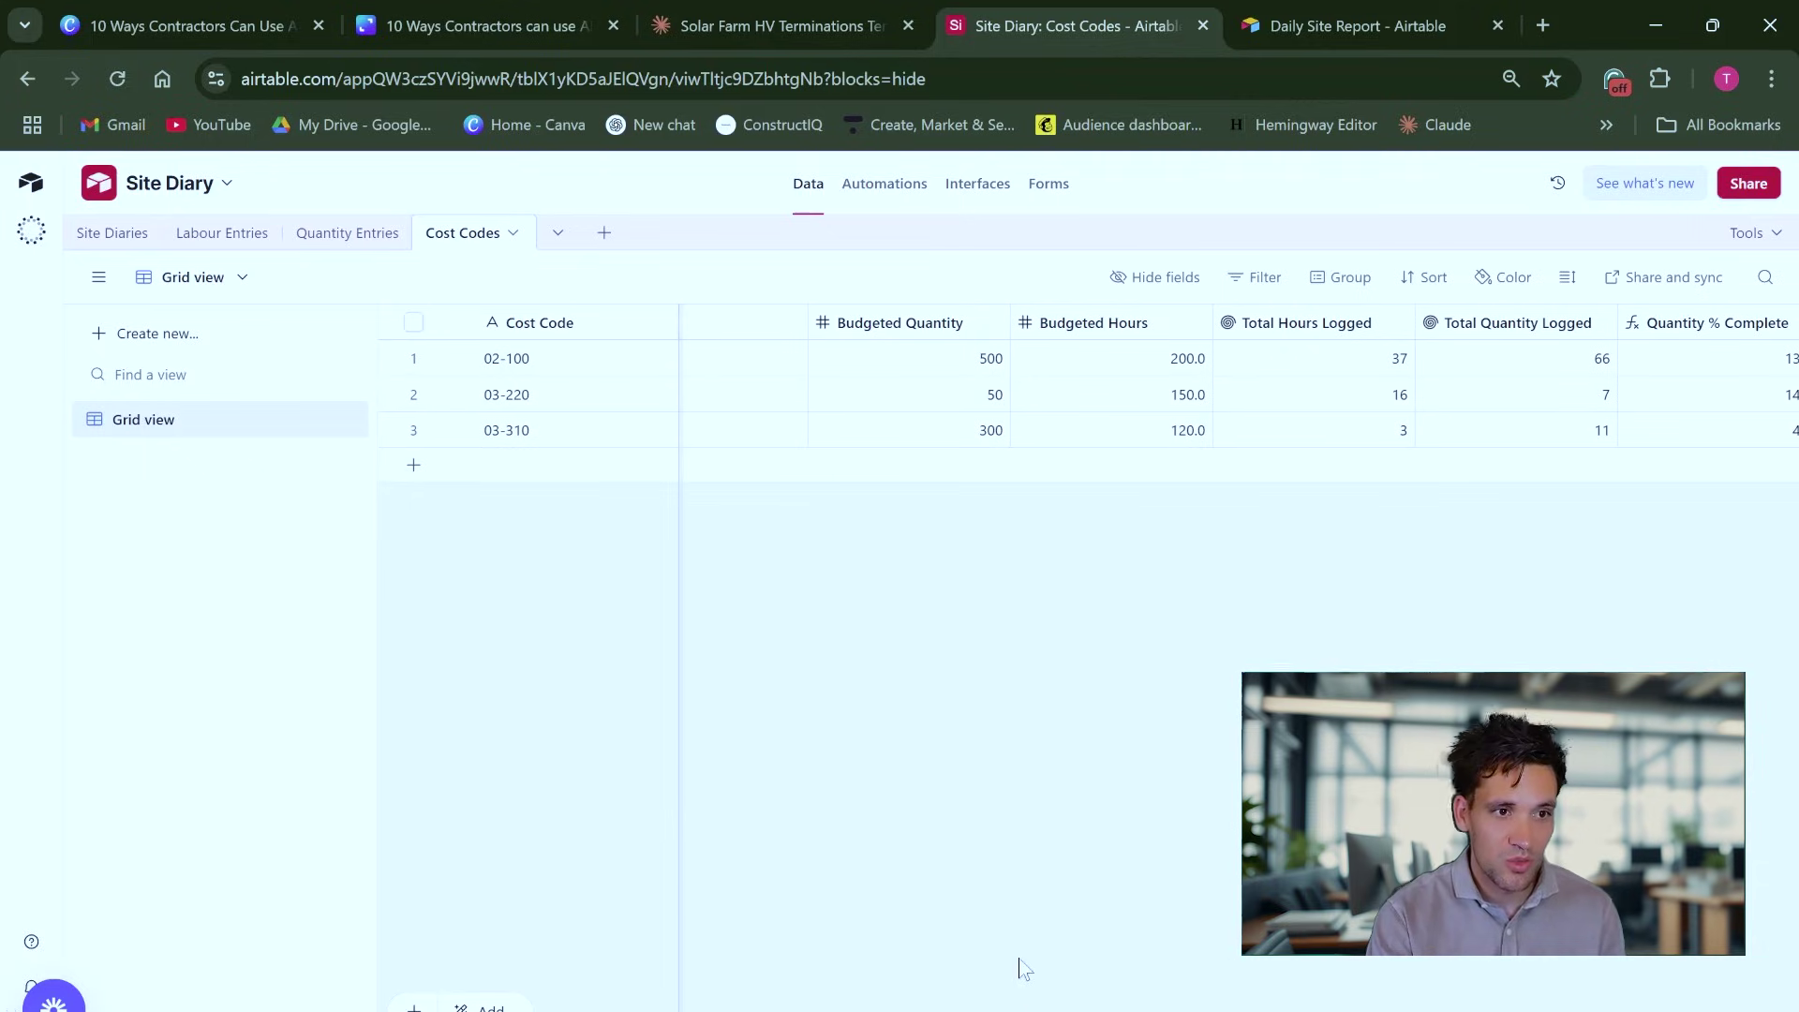
scroll(1118, 381, "right", 3)
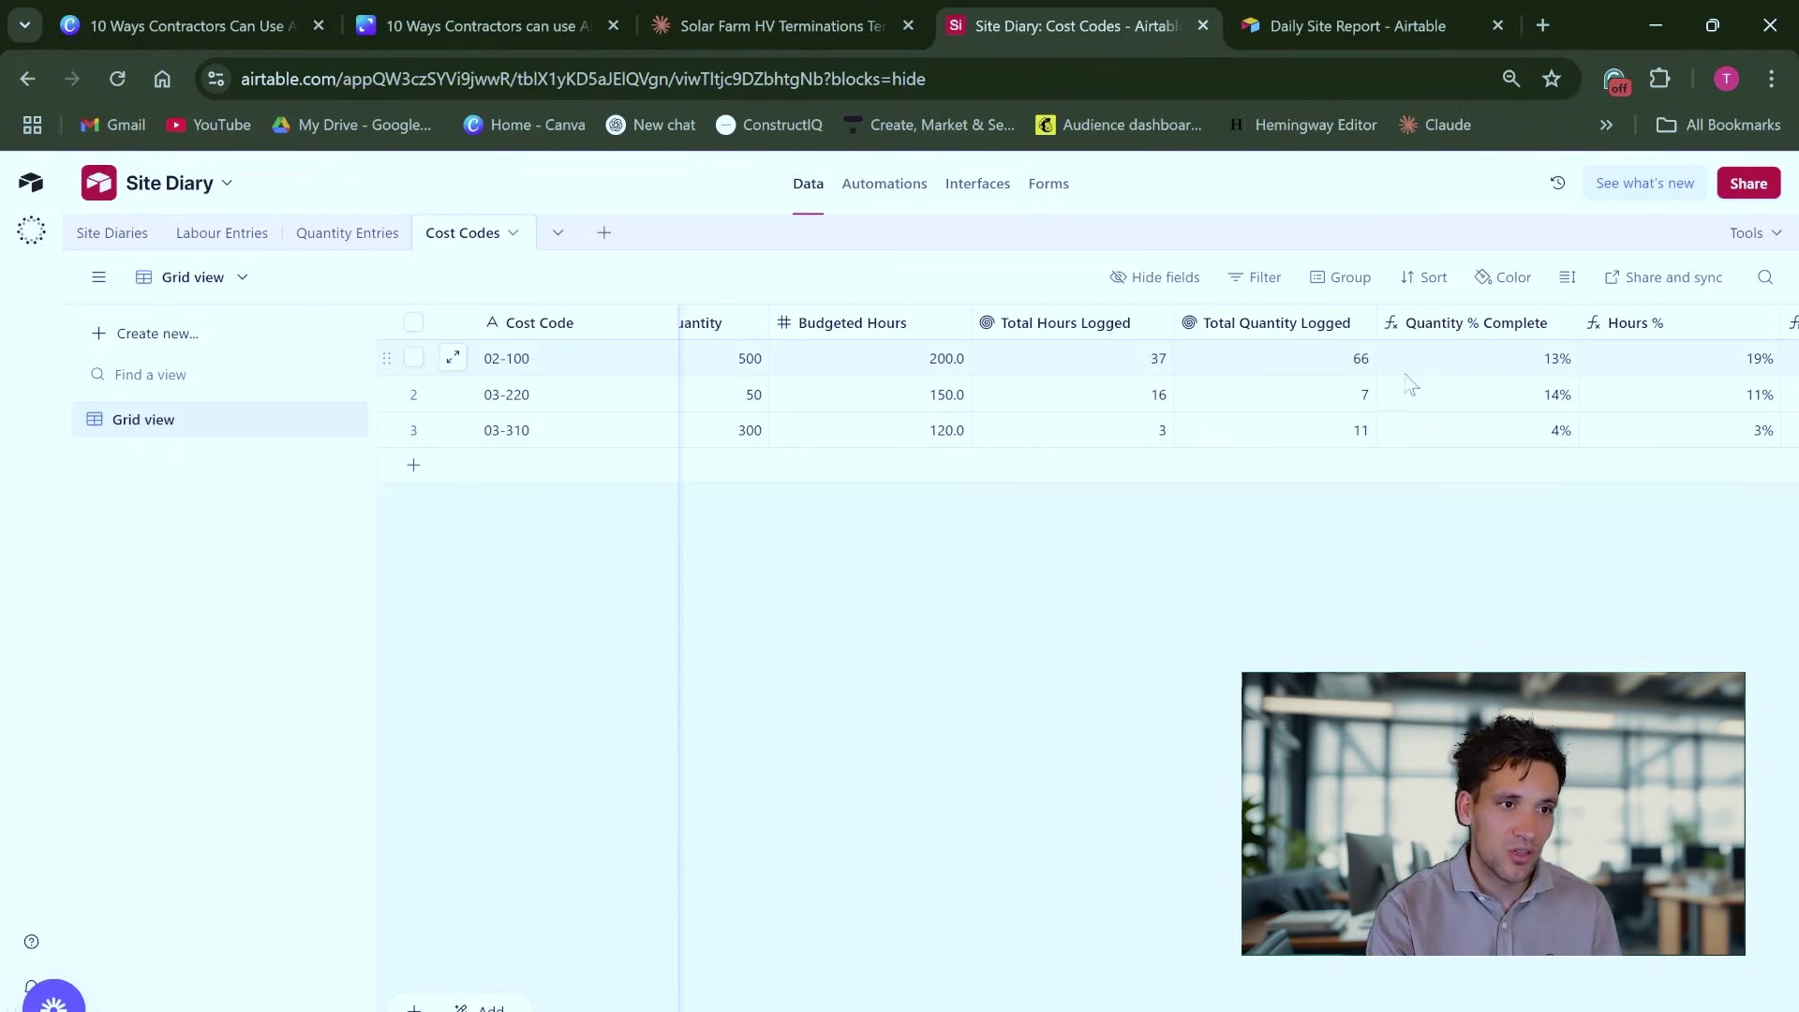
scroll(1207, 352, "right", 1)
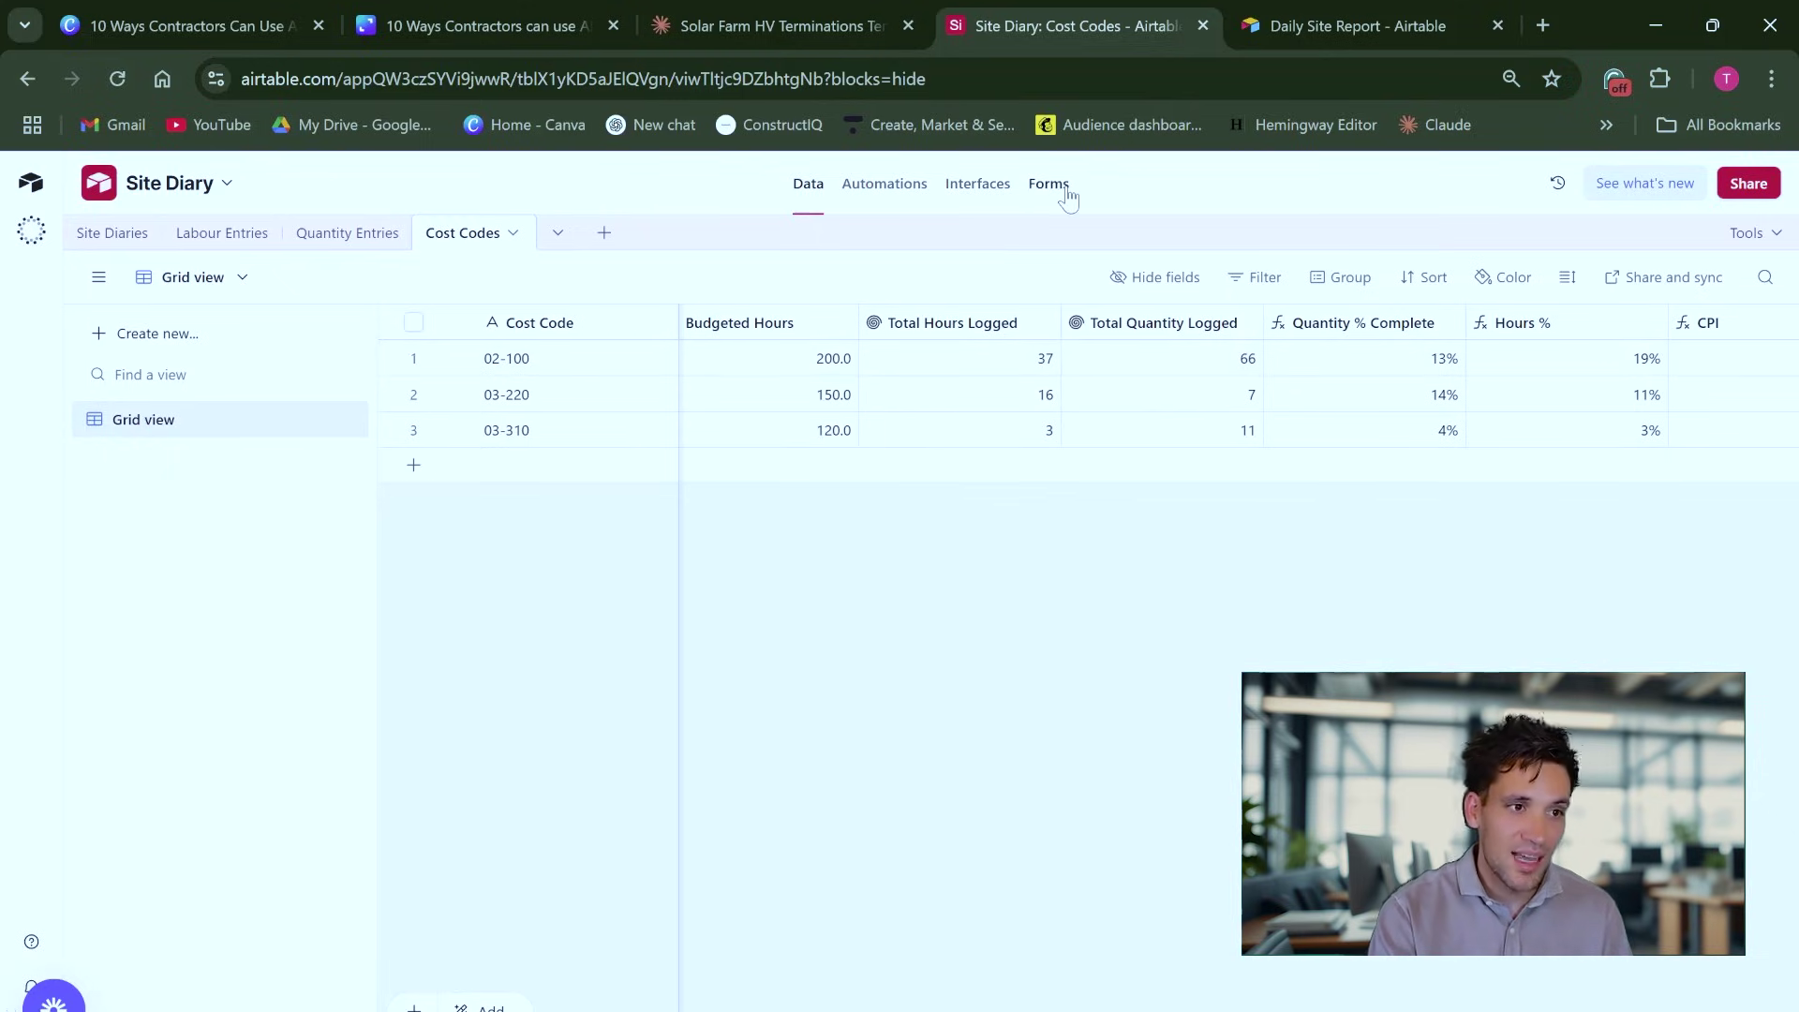
Open the Daily Operations Interface, select its Cost Codes list, and scroll its columns right and back.
left_click(980, 202)
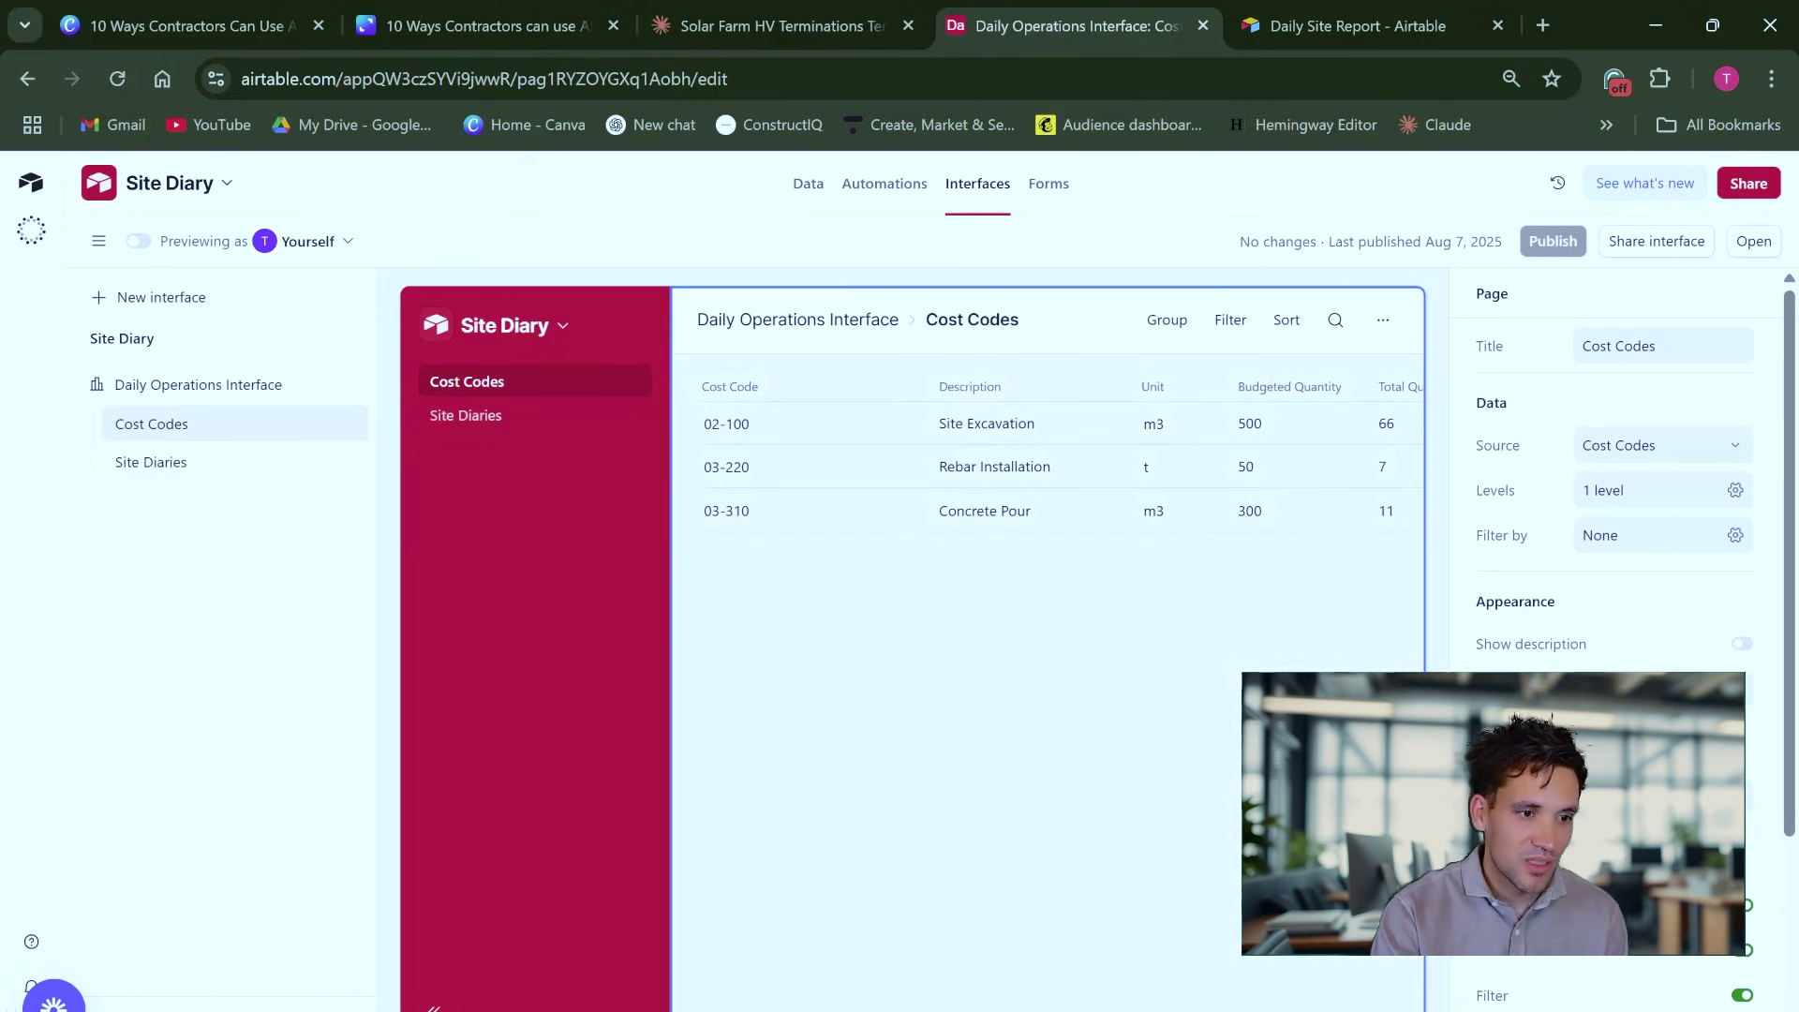
left_click(1236, 694)
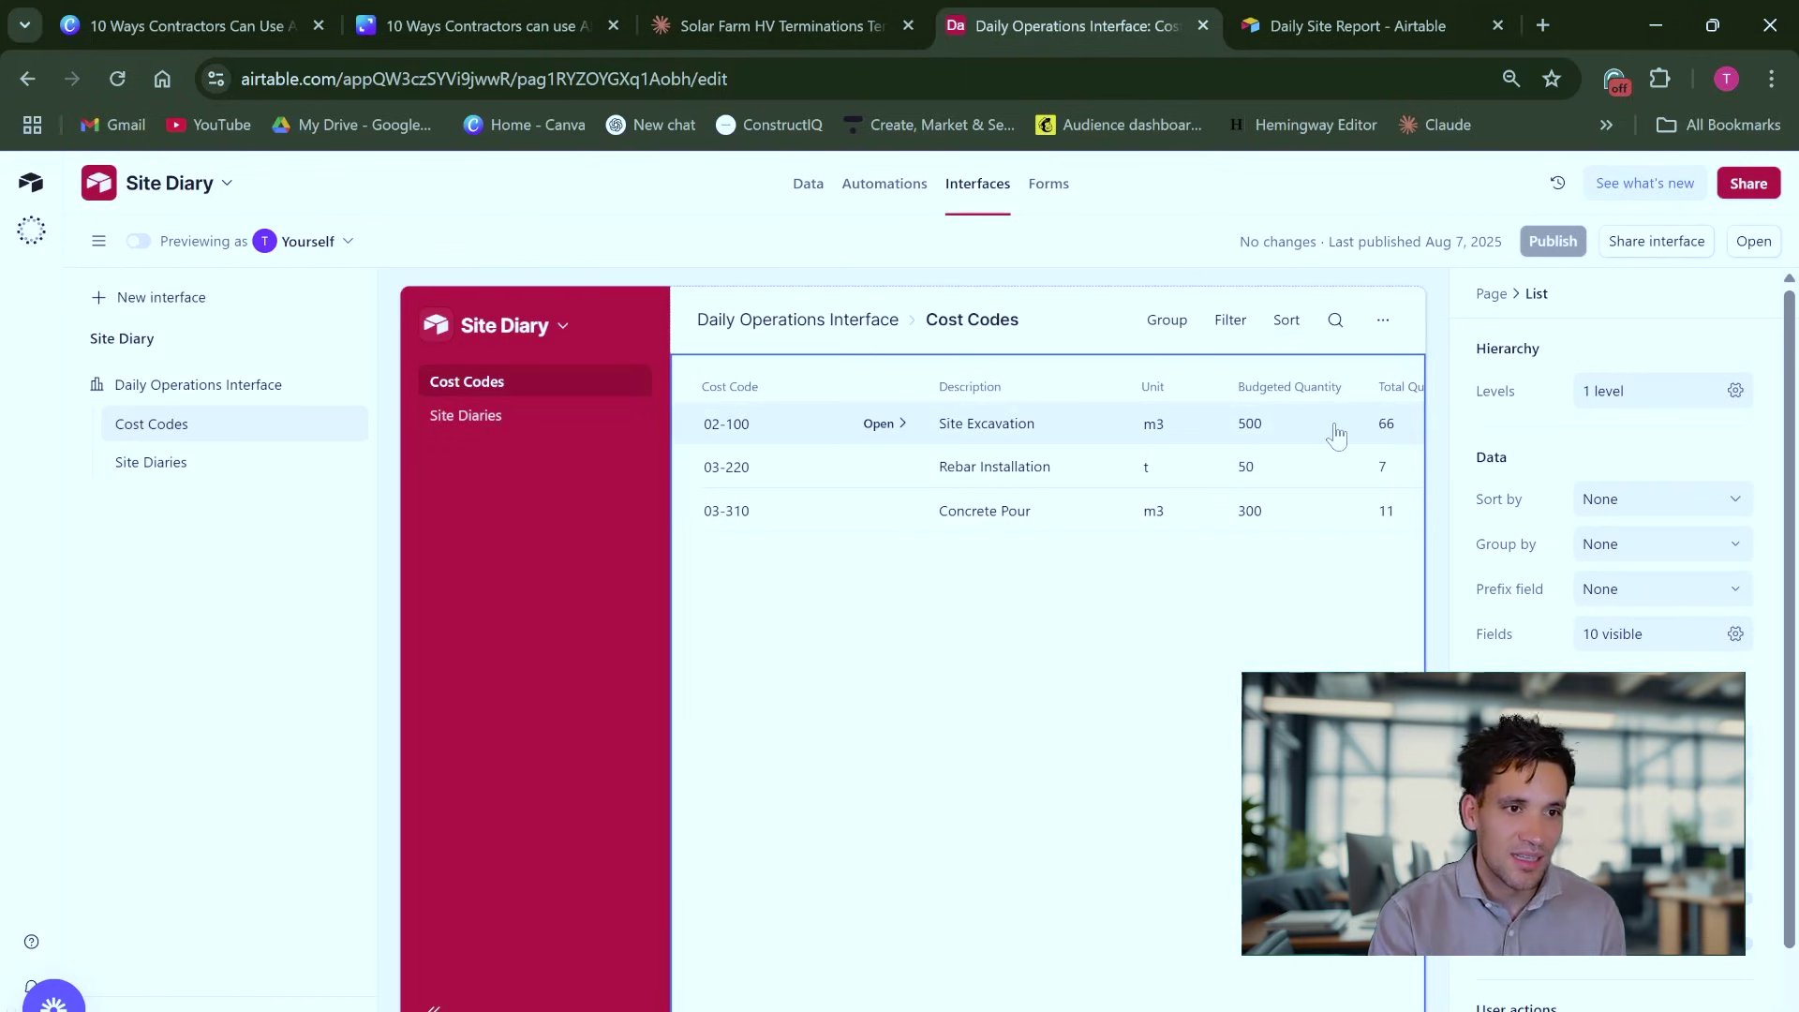
scroll(1179, 993, "right", 5)
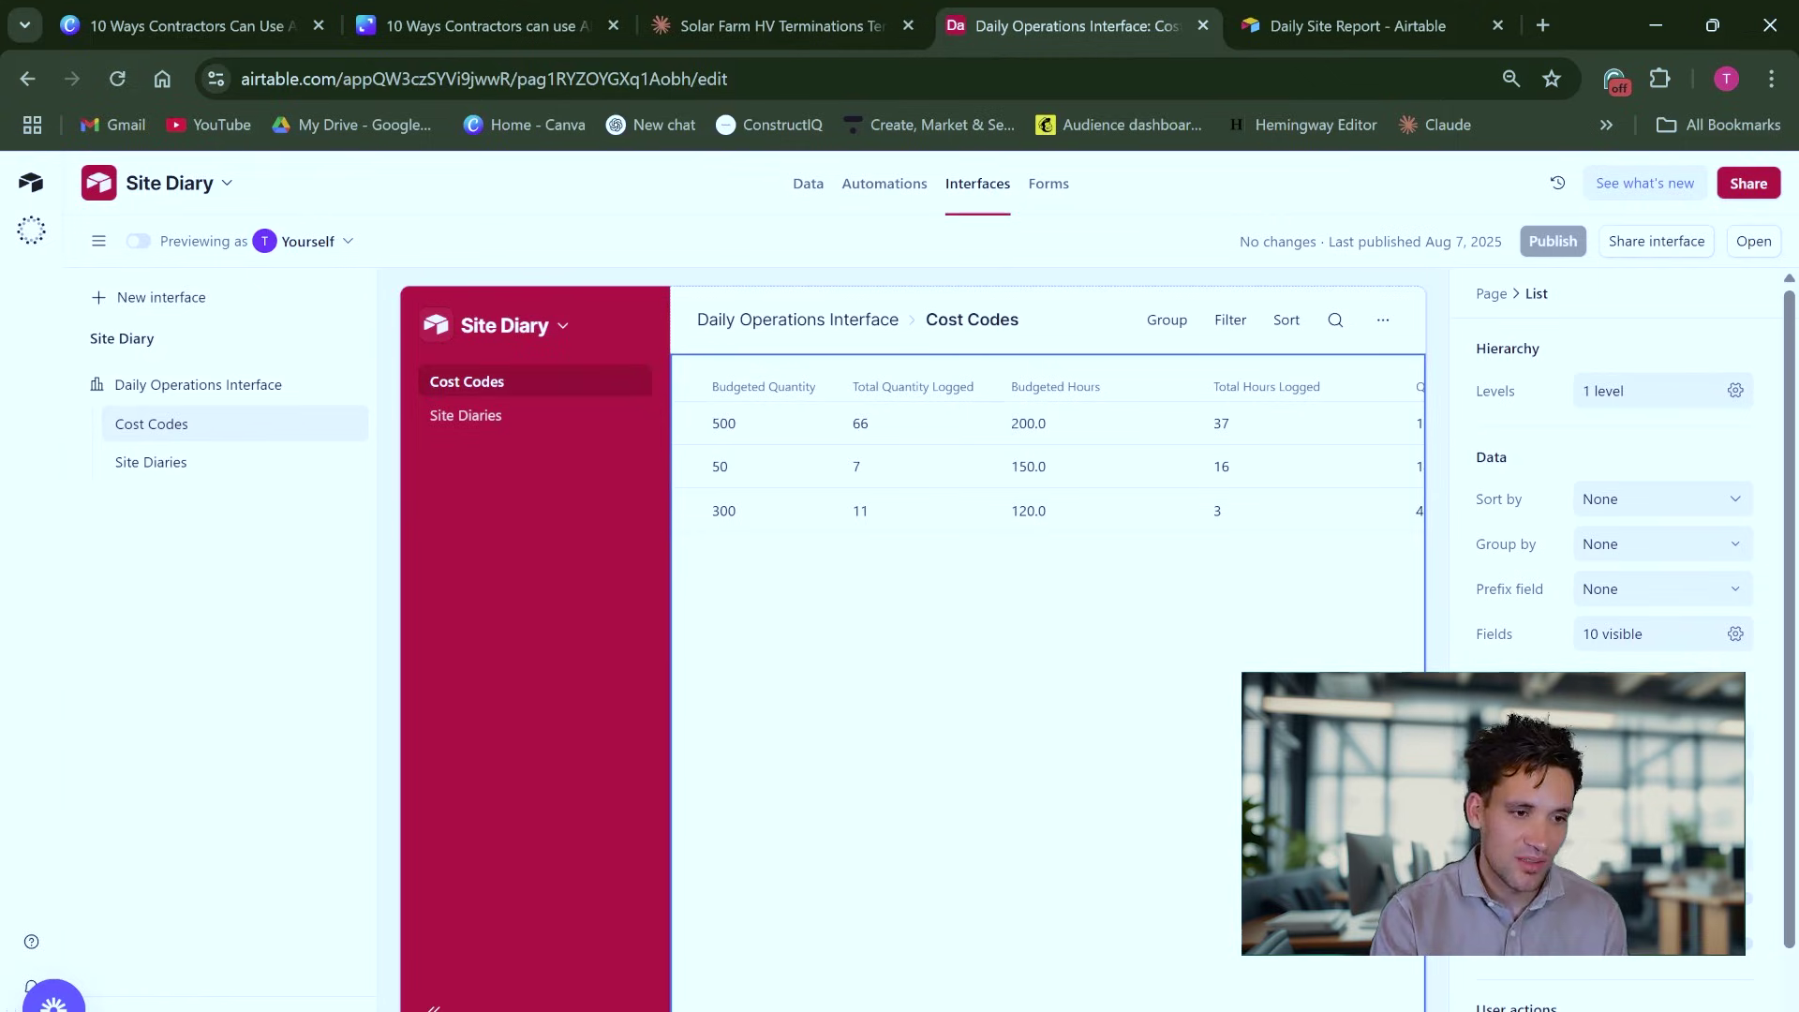
scroll(1049, 448, "right", 2)
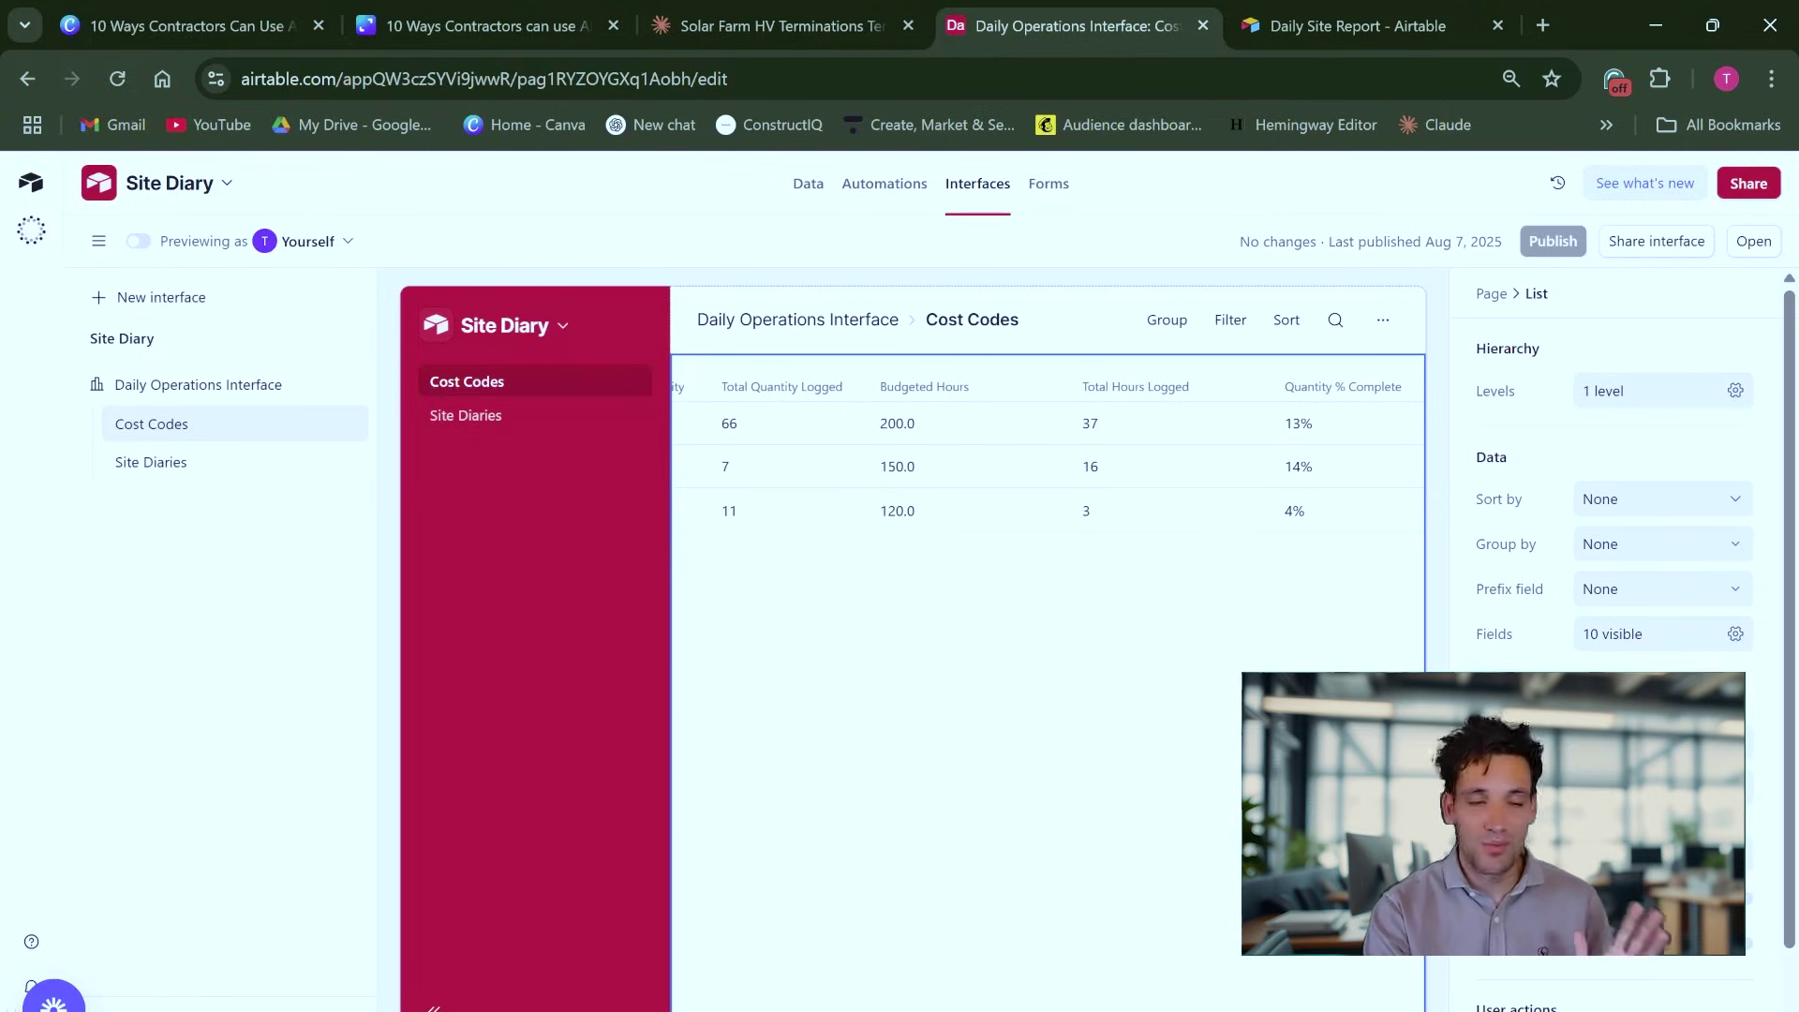
scroll(1042, 448, "left", 1)
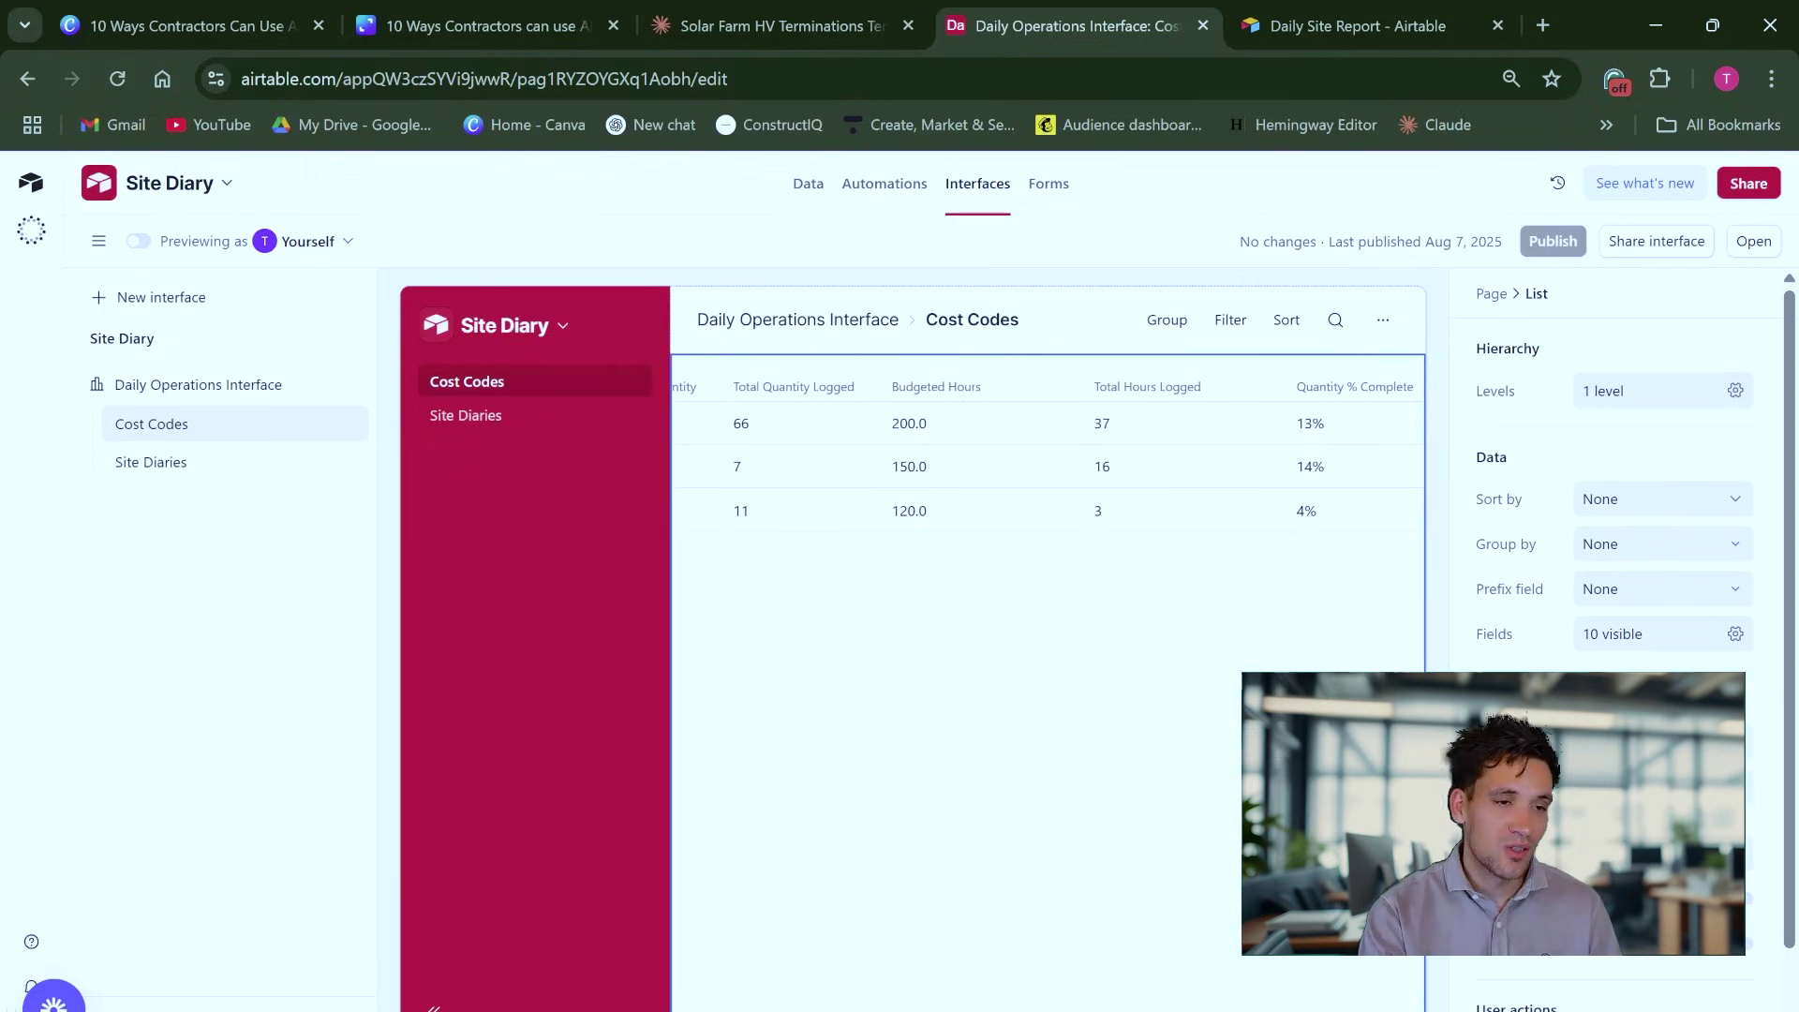
scroll(1209, 637, "left", 10)
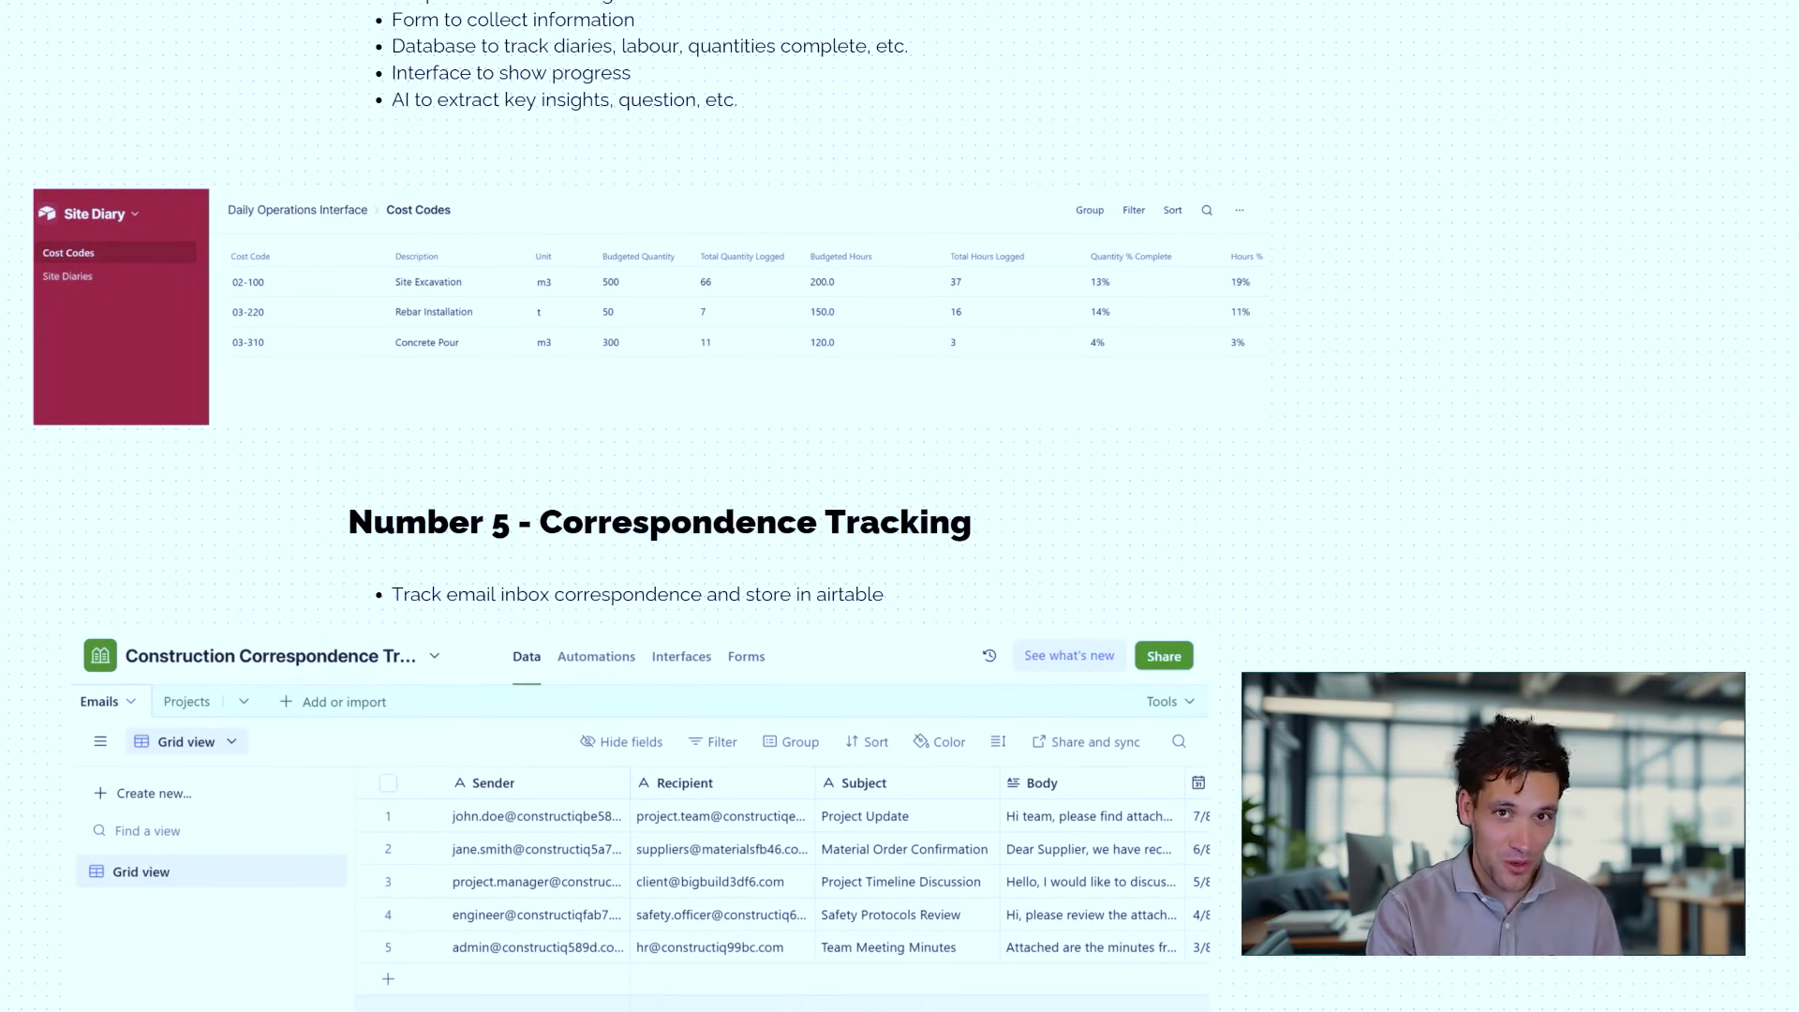
Scroll down to the Number 6 inspection and test schedule example and pan it into view.
scroll(1172, 817, "down", 10)
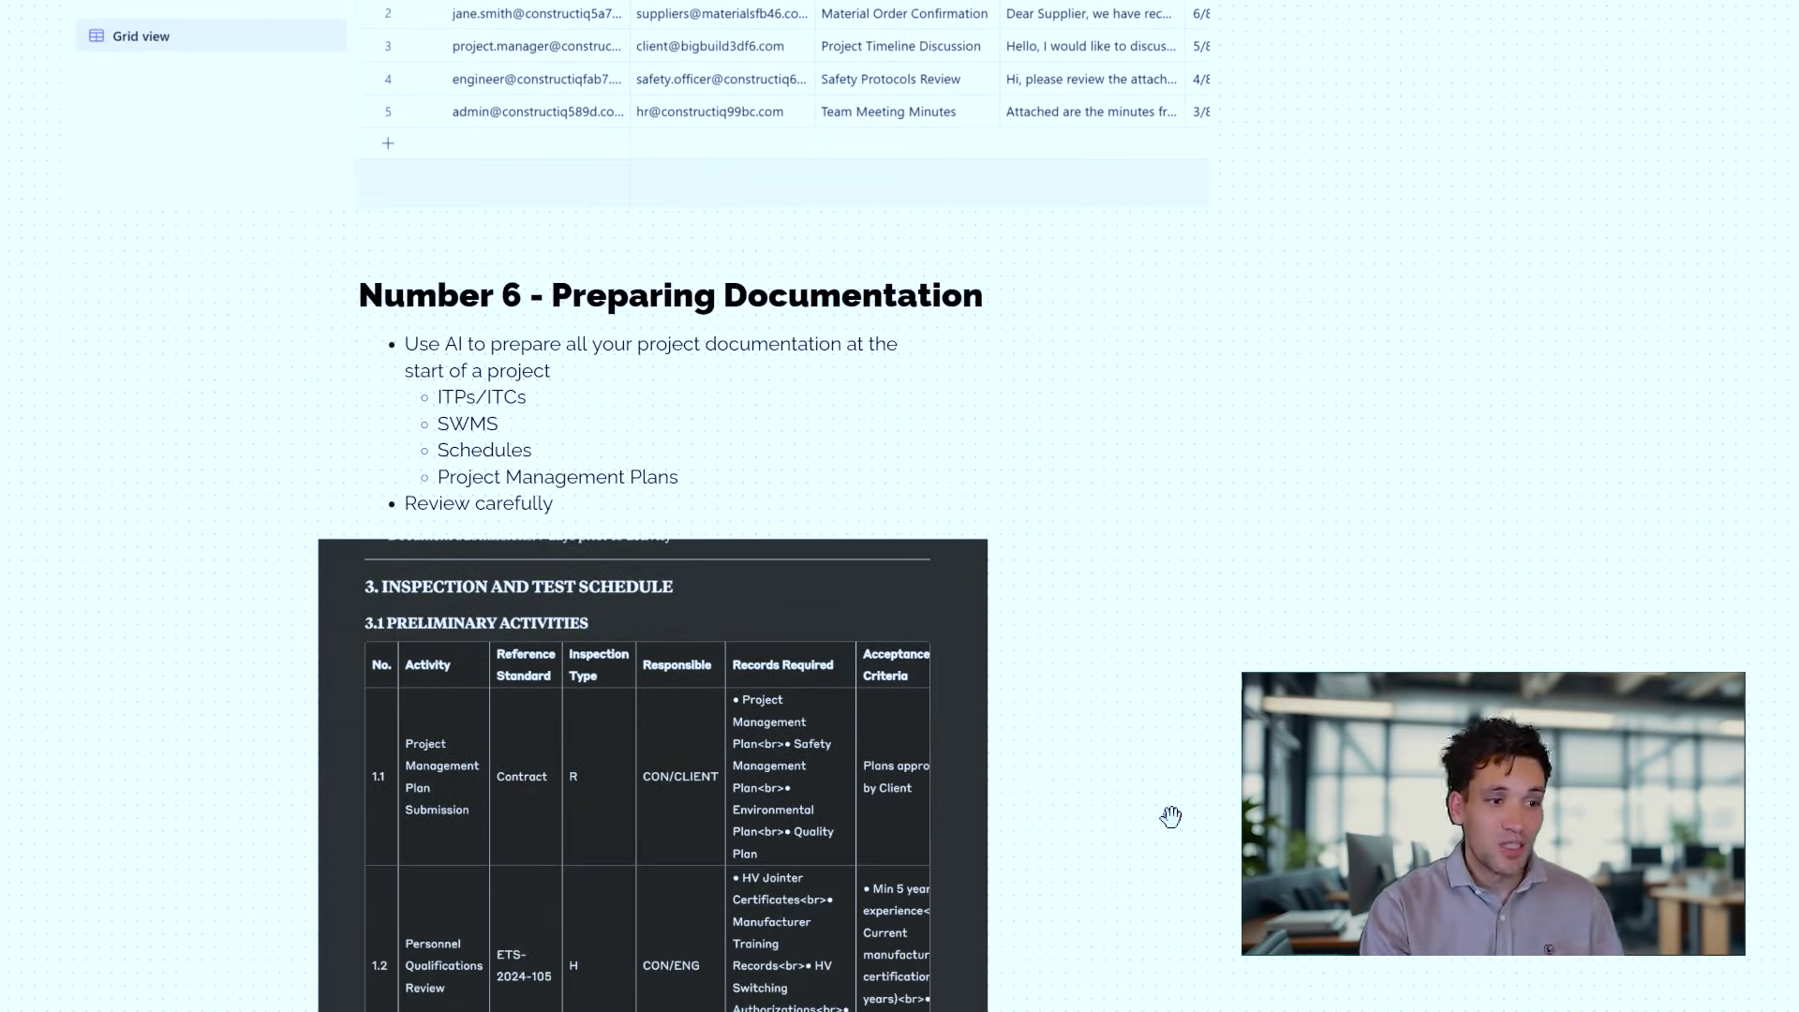
scroll(1171, 817, "down", 1)
scroll(1215, 761, "down", 1)
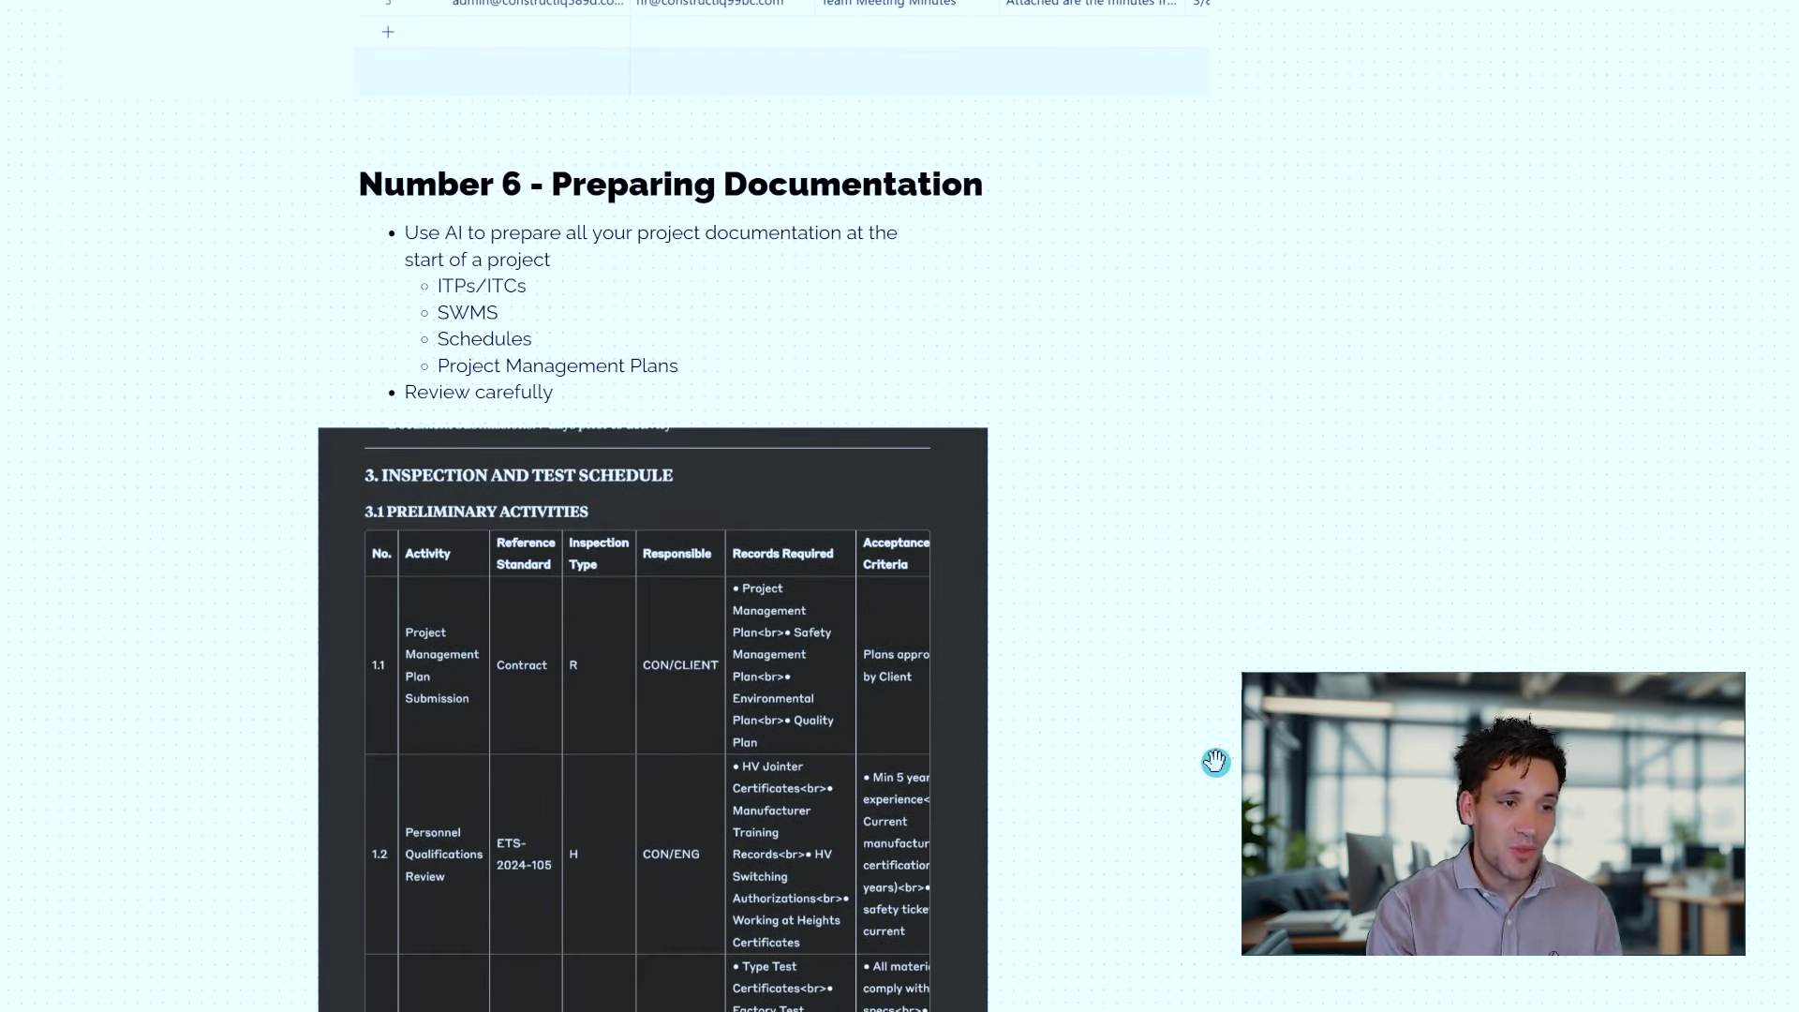
scroll(1215, 761, "up", 1)
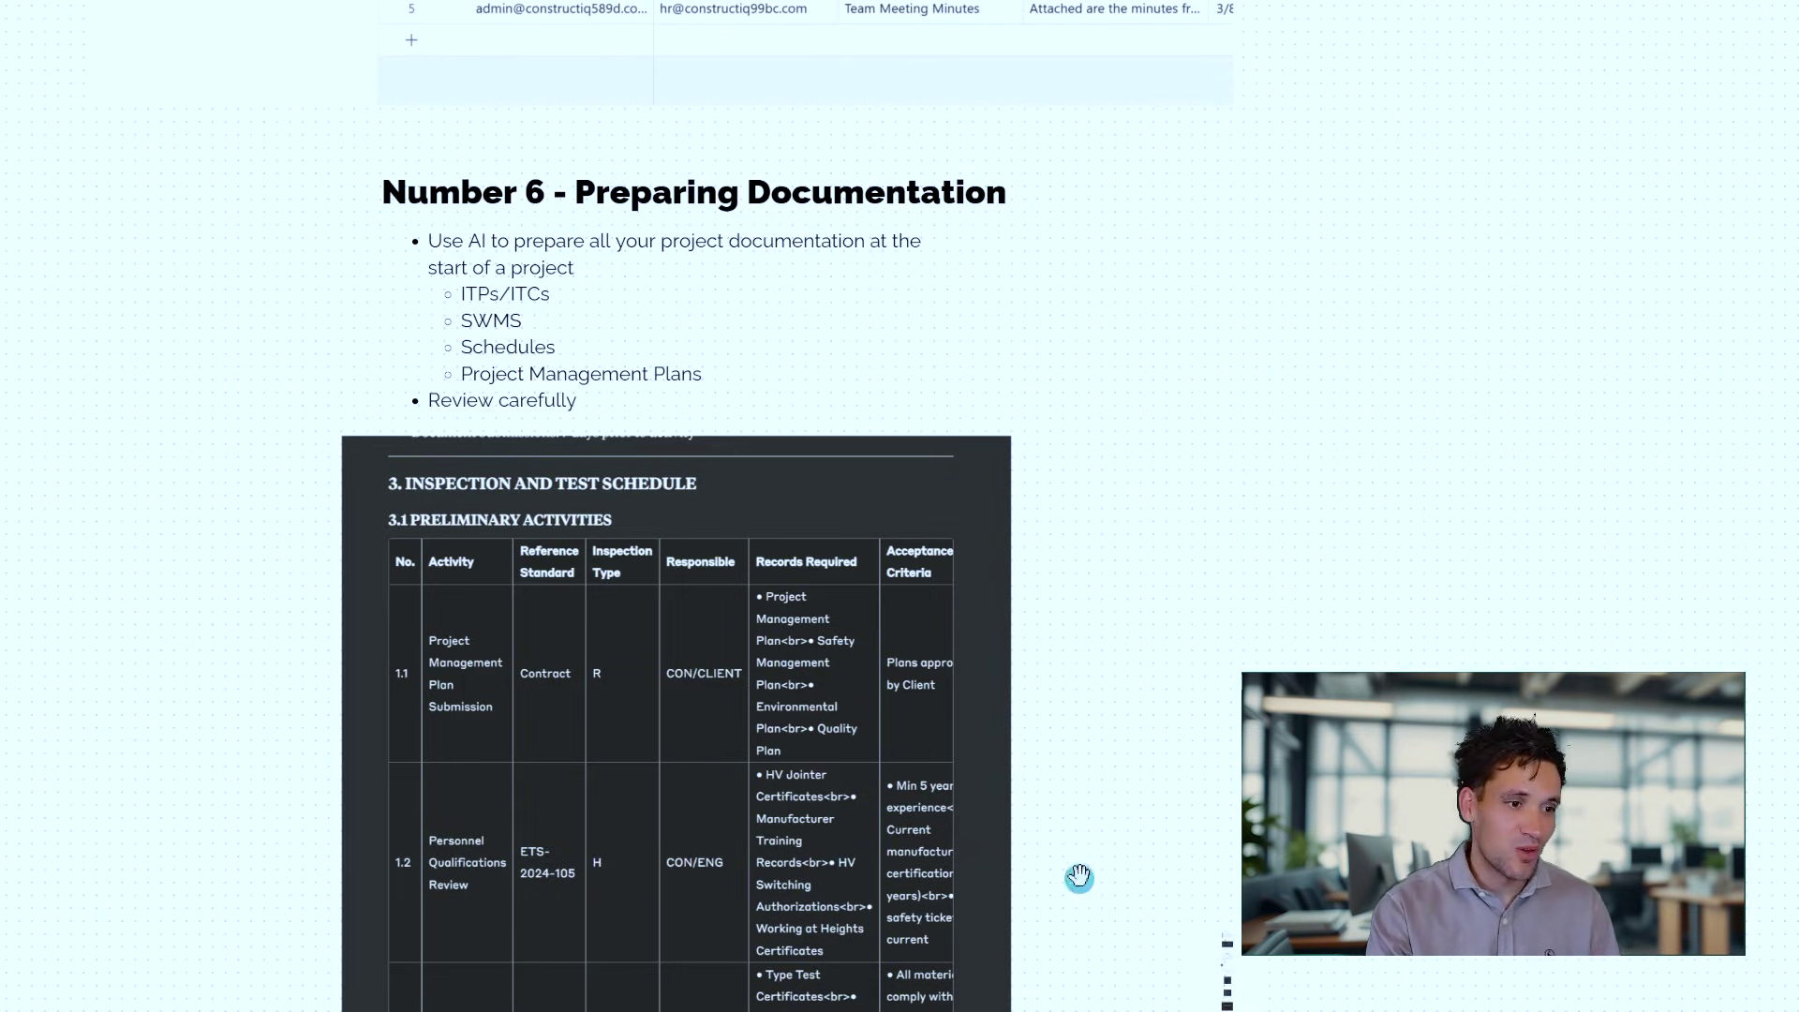
left_click_drag(1077, 867, 1081, 786)
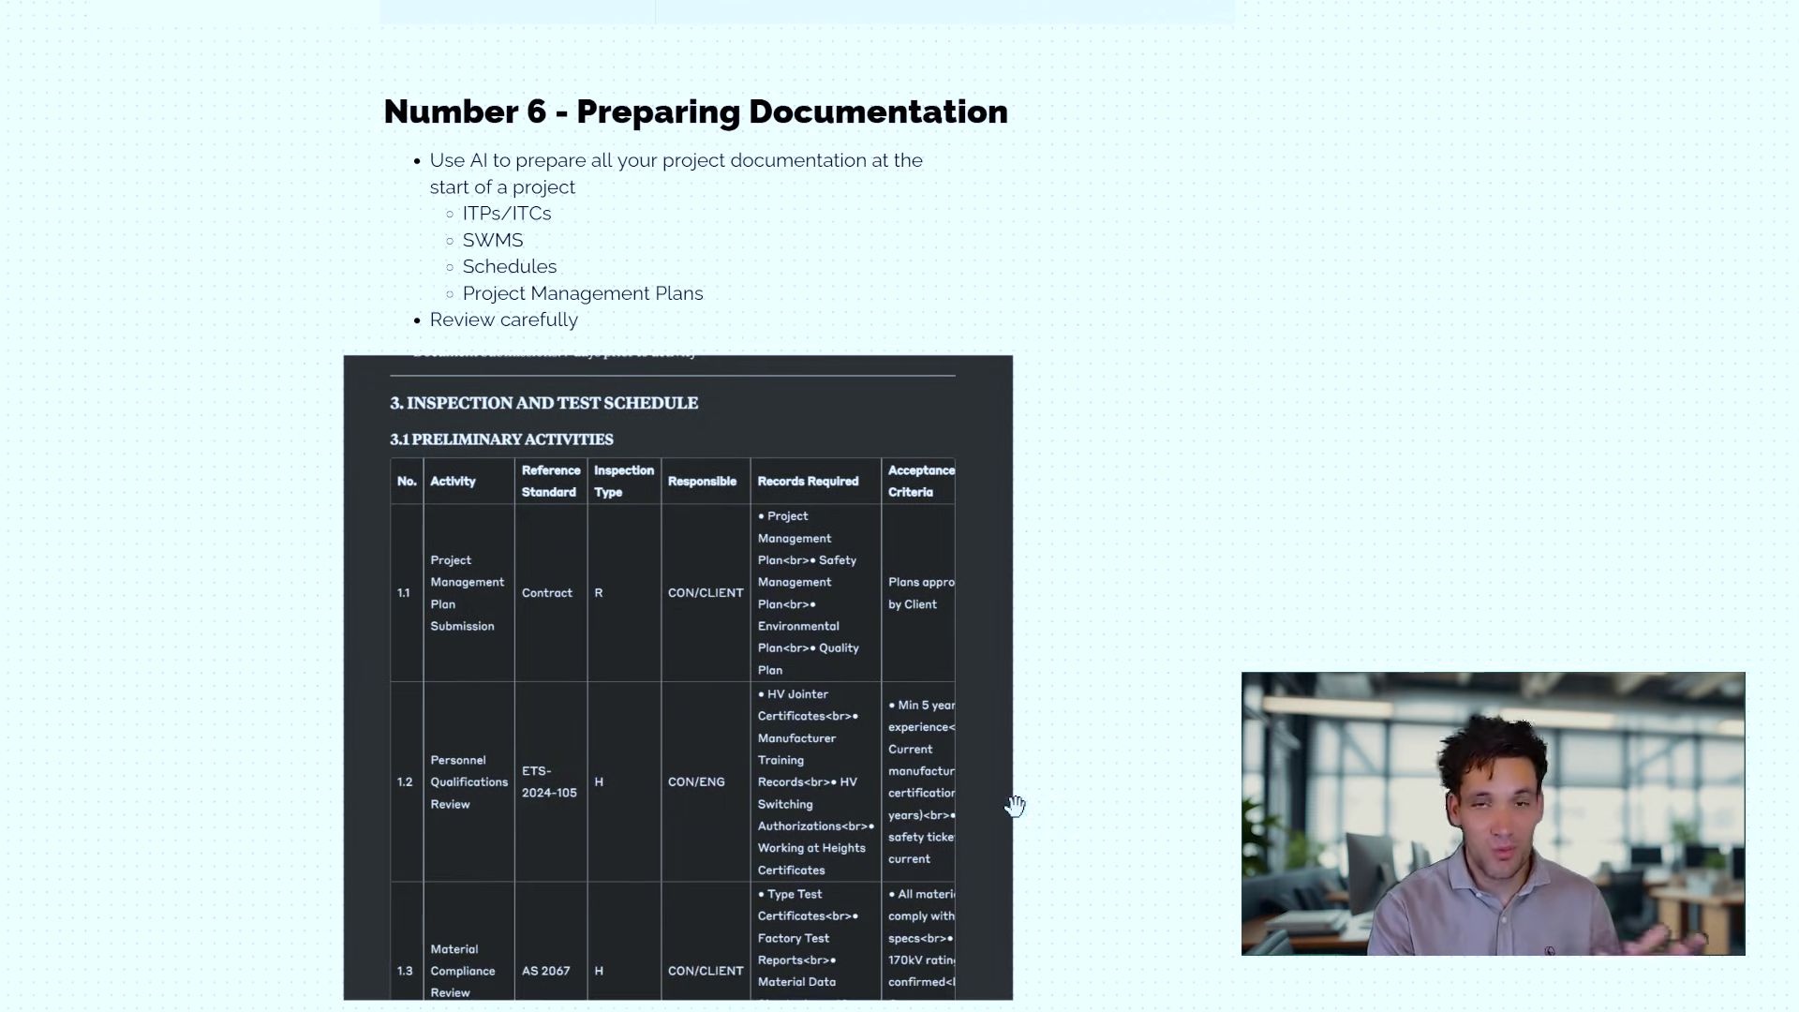
left_click_drag(1064, 912, 1066, 973)
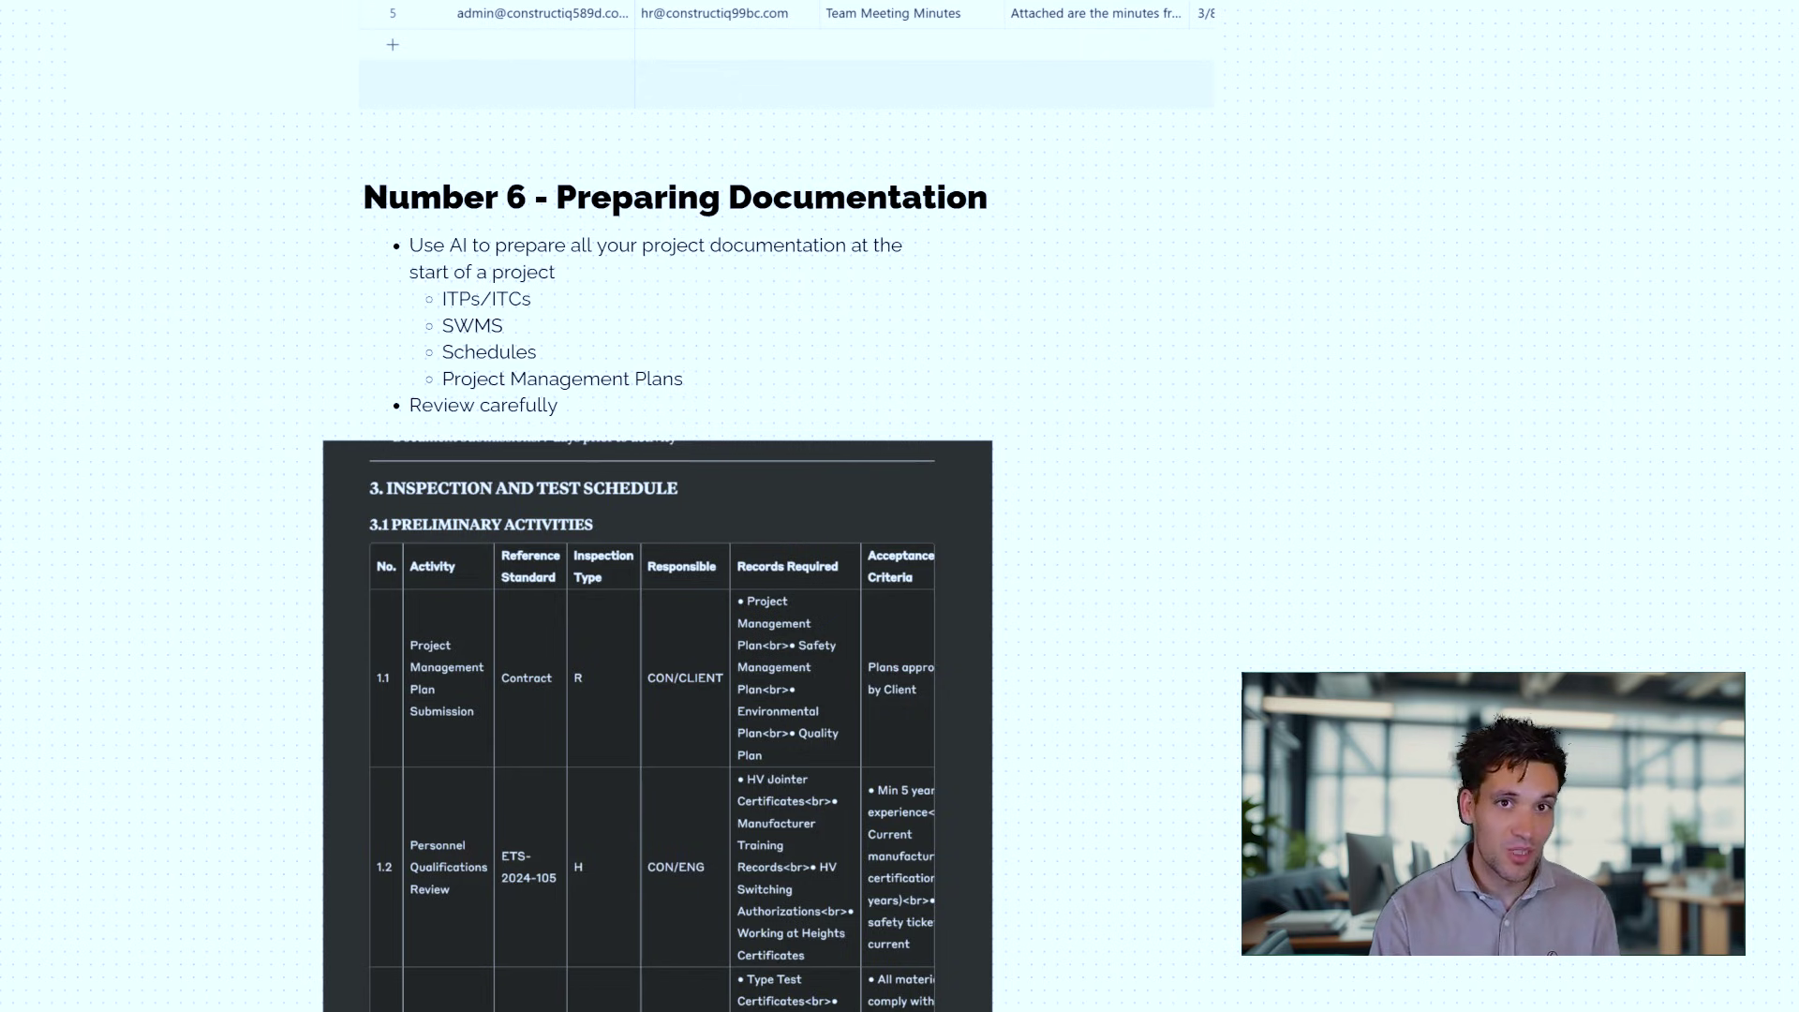
Scroll past the Number 7 contract review notes to the Number 8 Learning HV terminations example.
scroll(1240, 518, "down", 5)
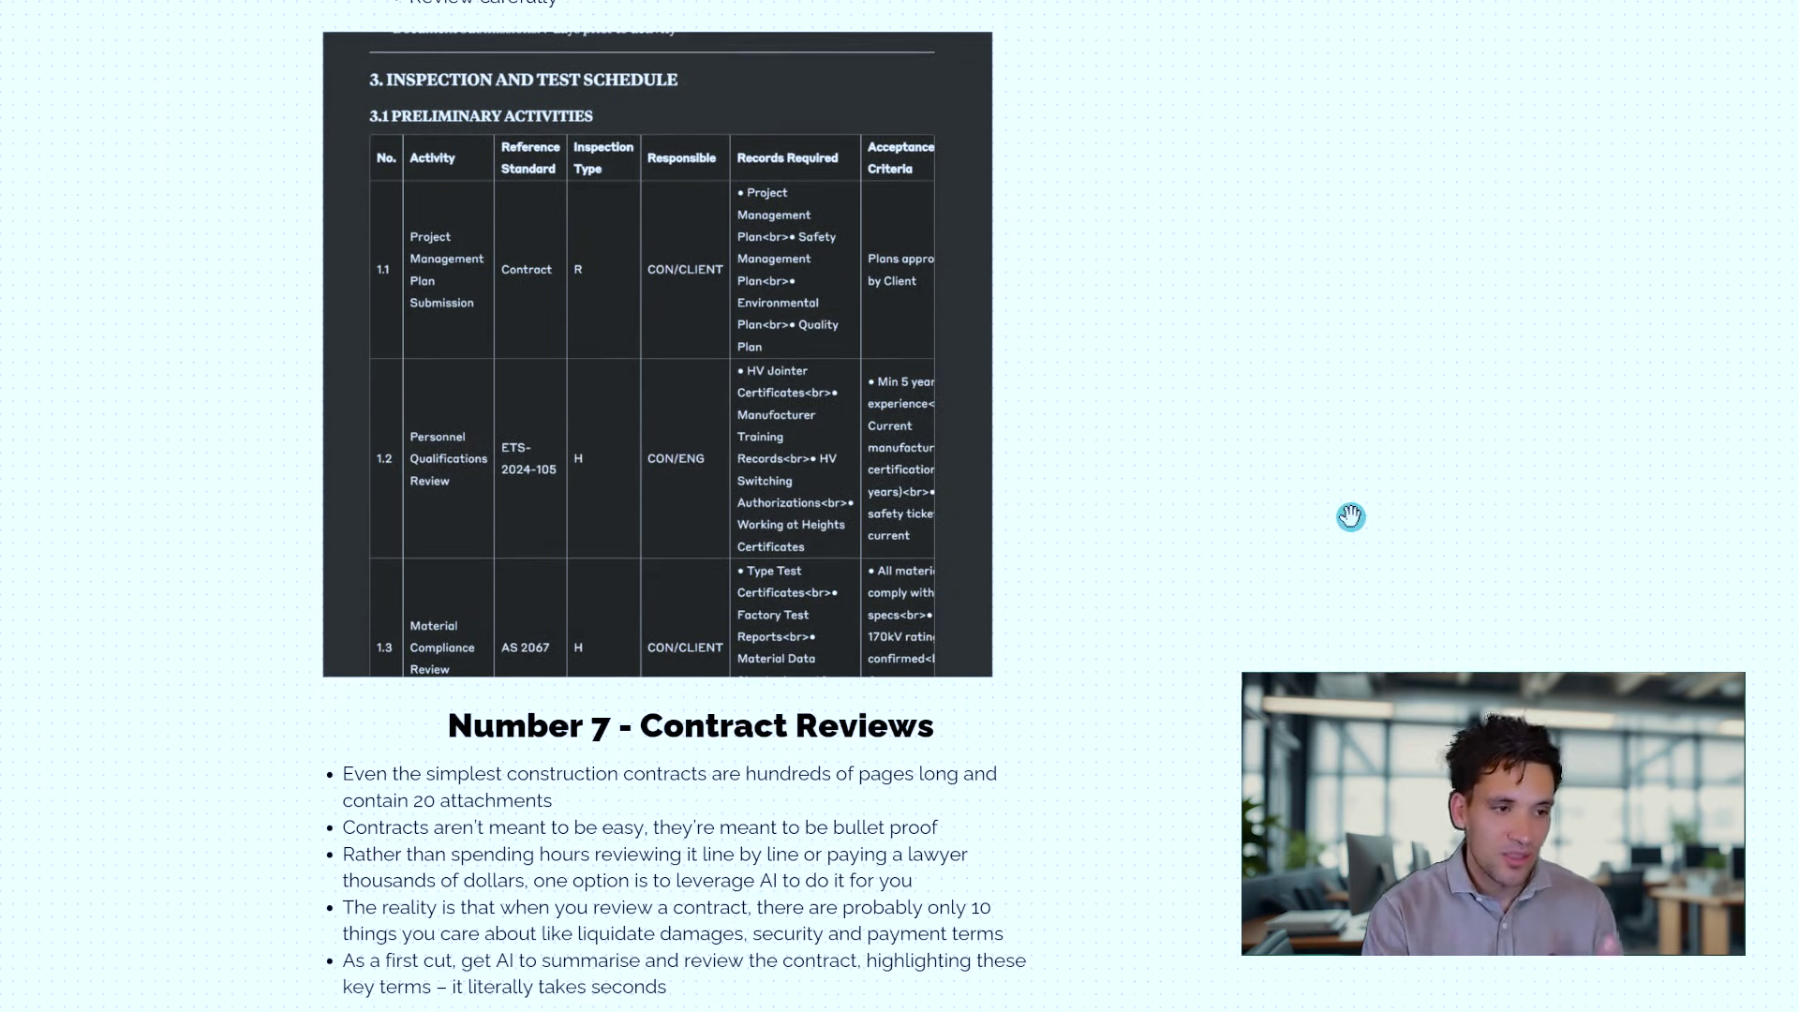
scroll(1328, 553, "up", 1)
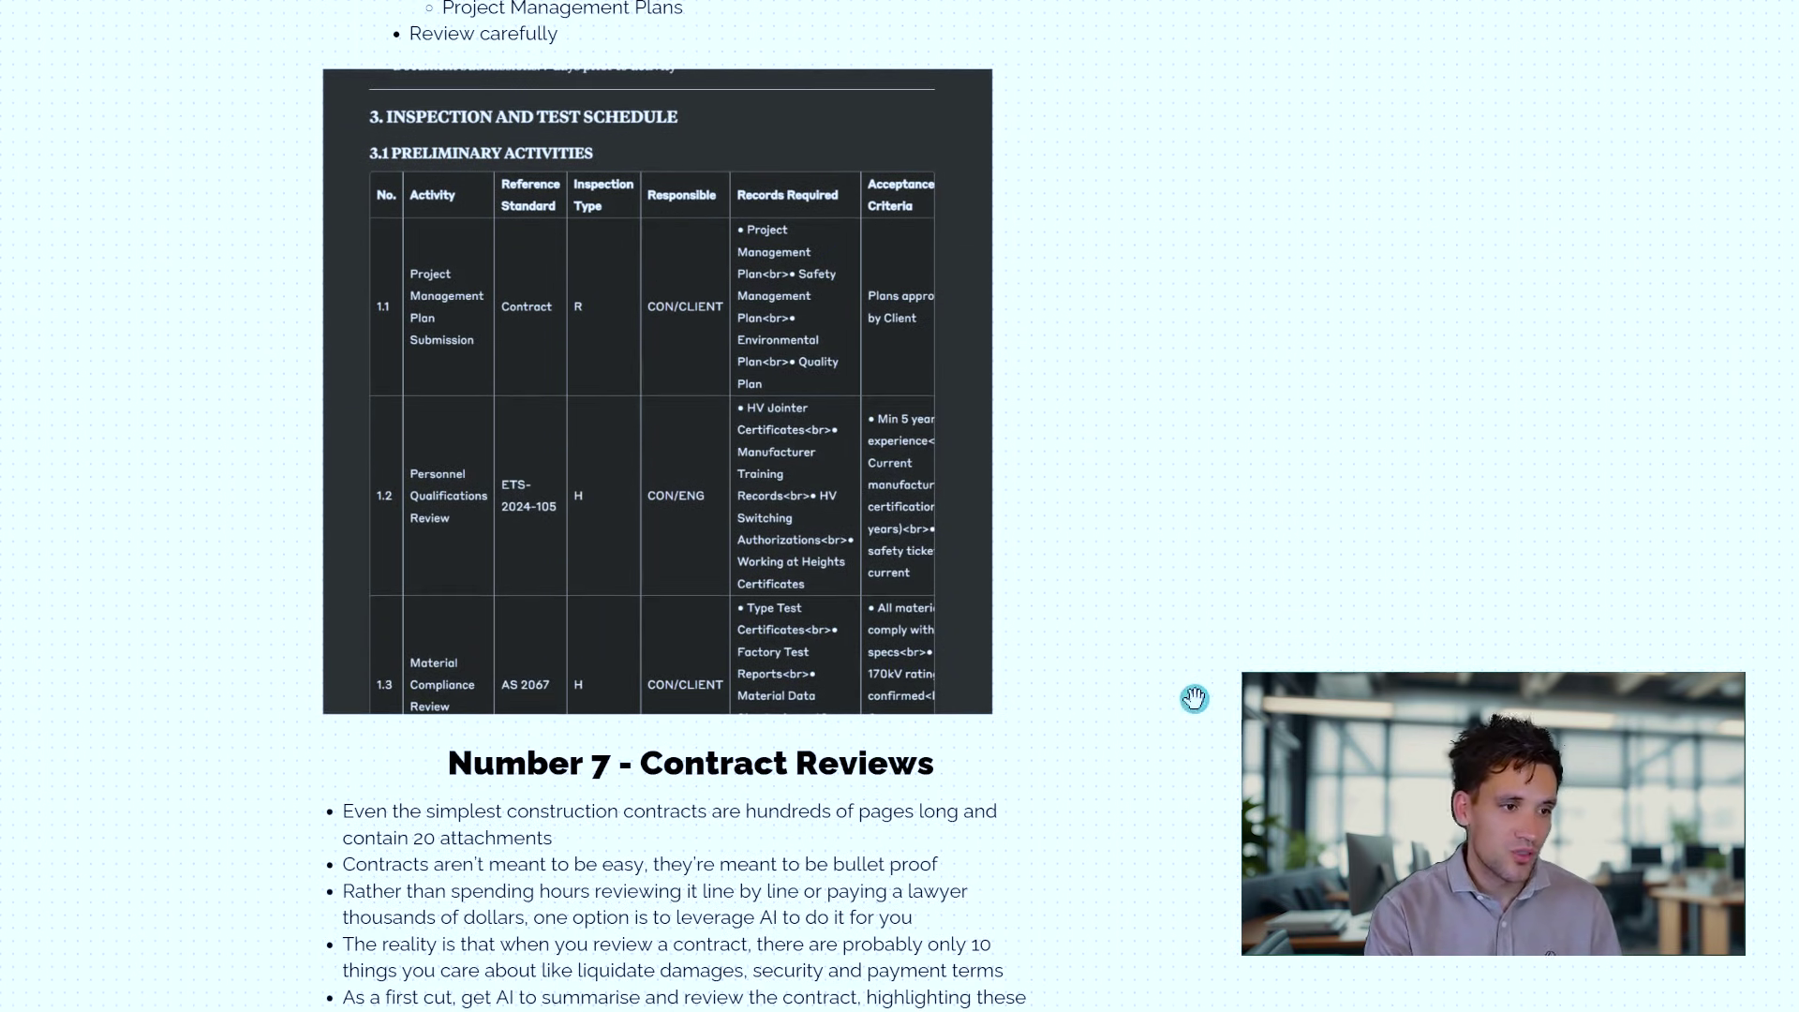
scroll(1255, 637, "up", 1)
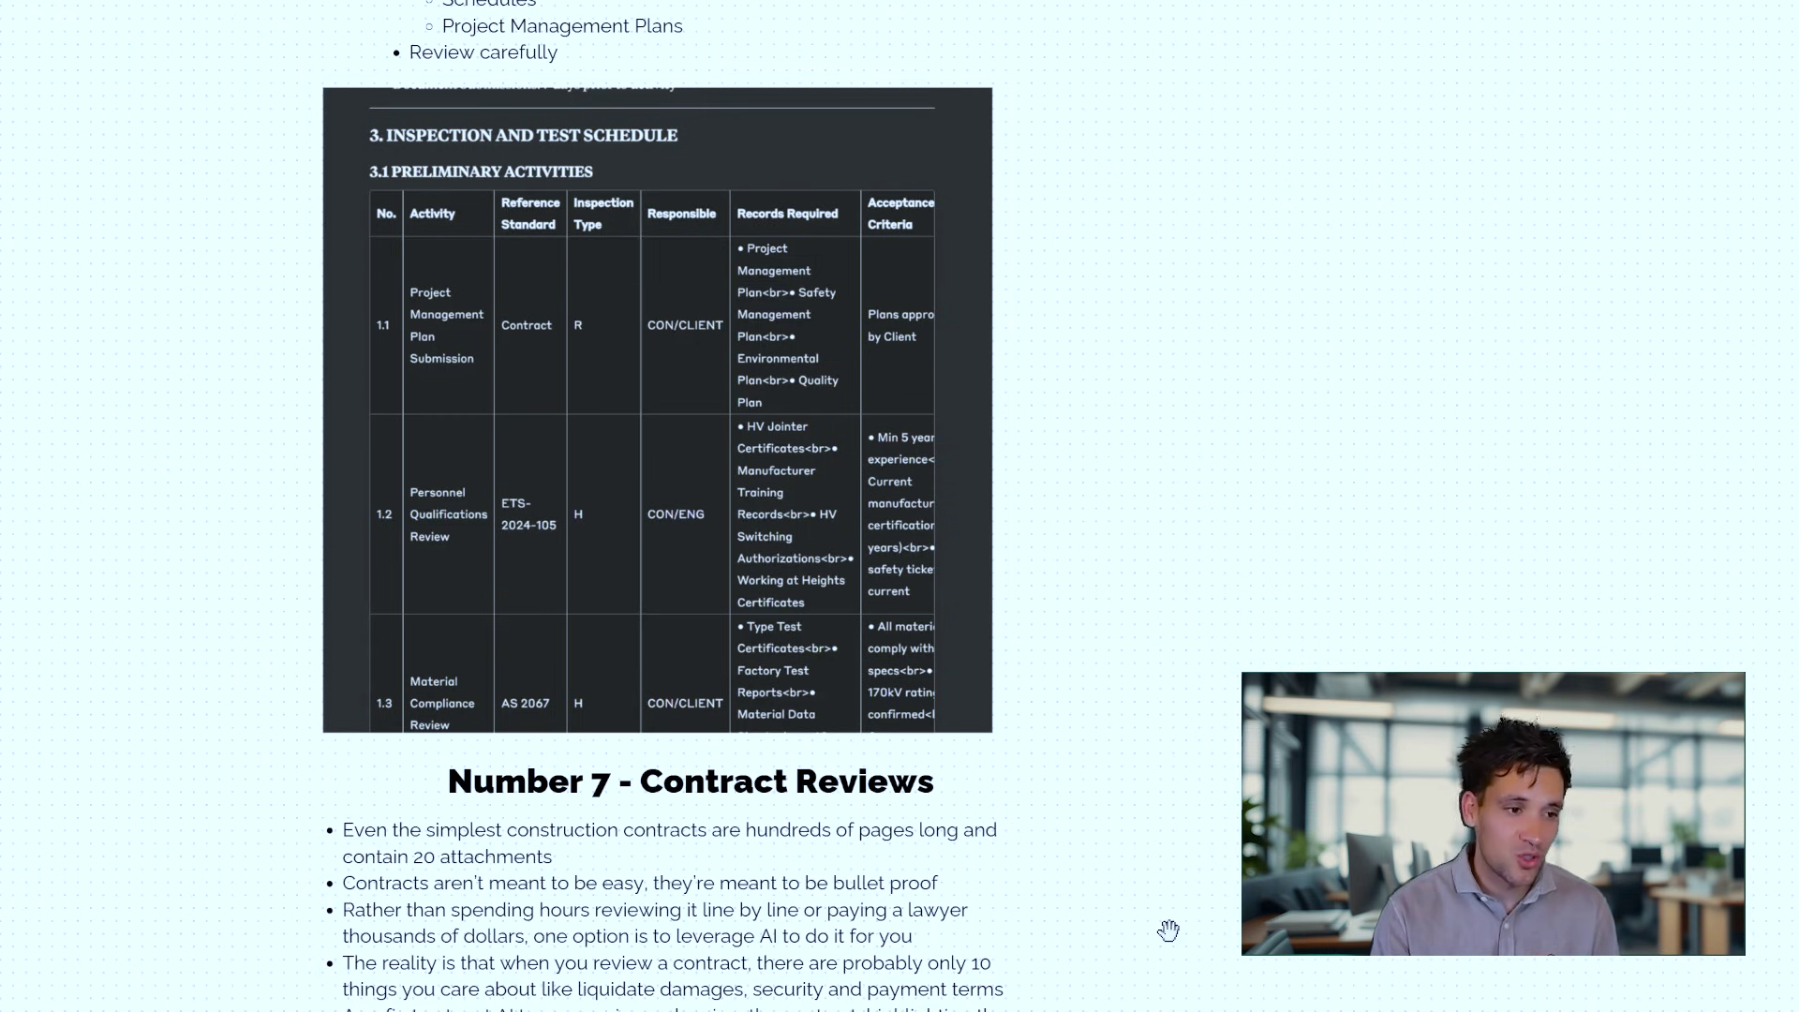
scroll(1168, 930, "down", 9)
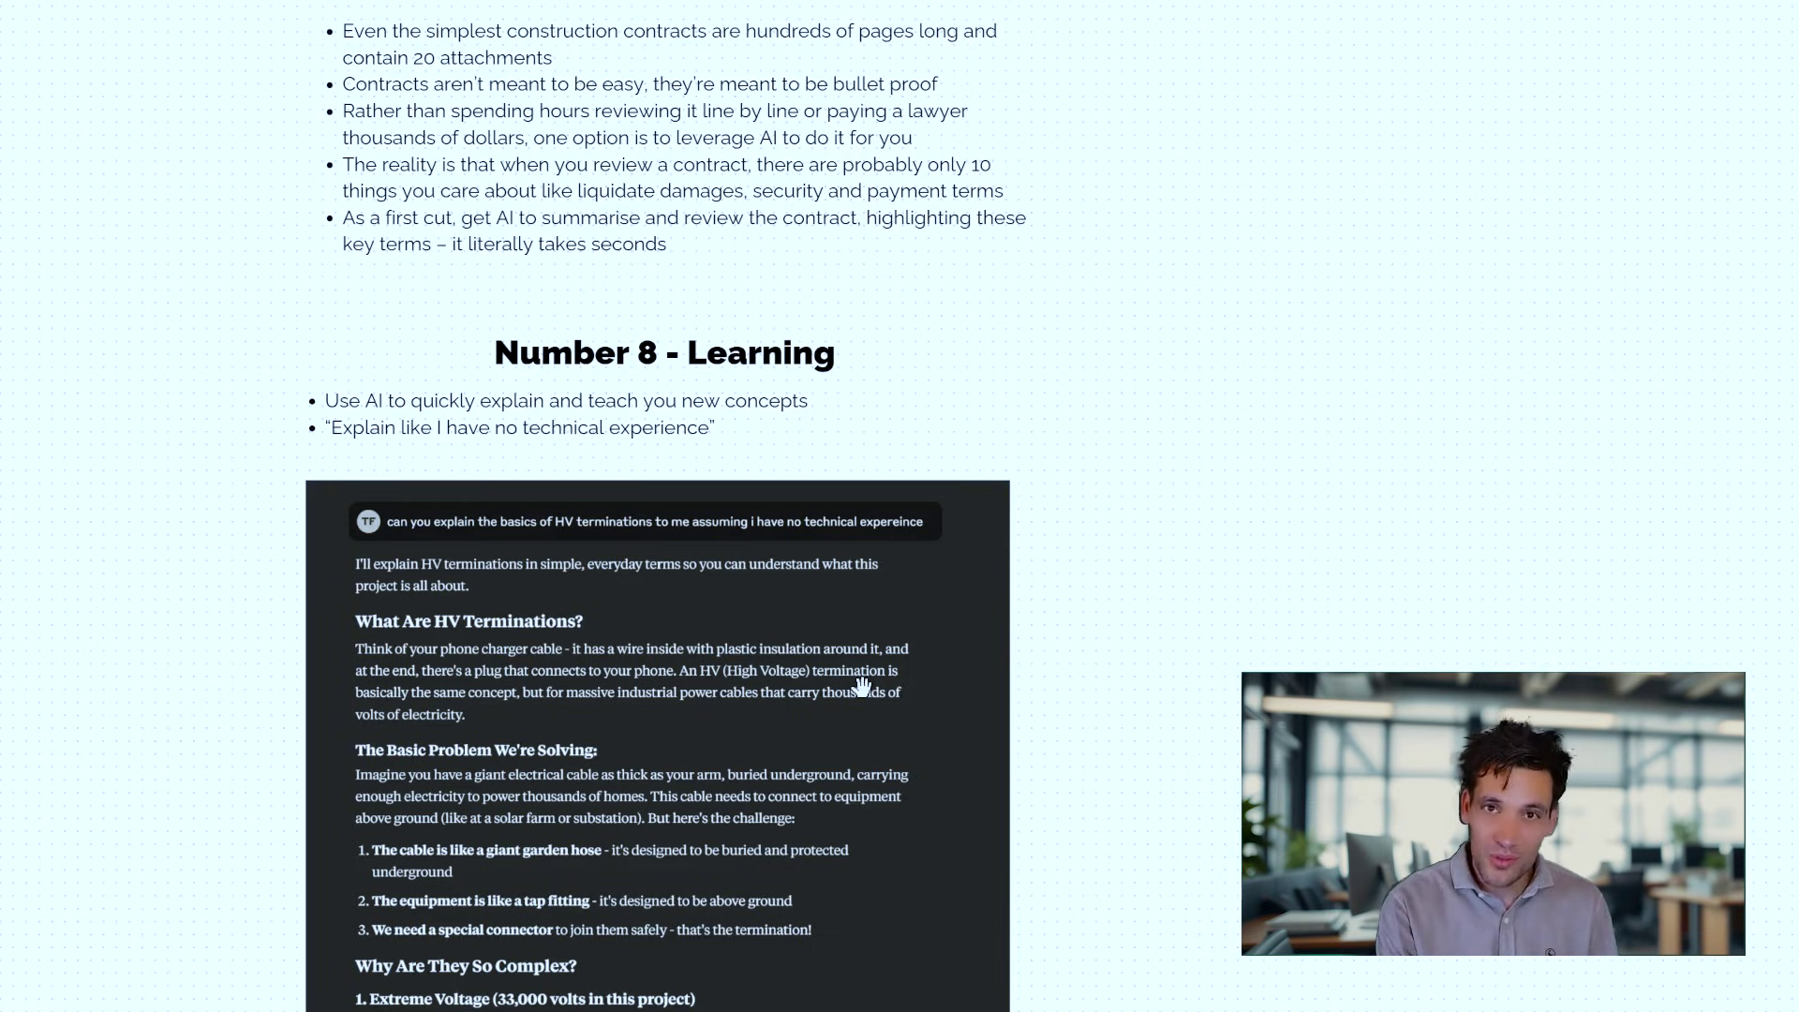
left_click(923, 766)
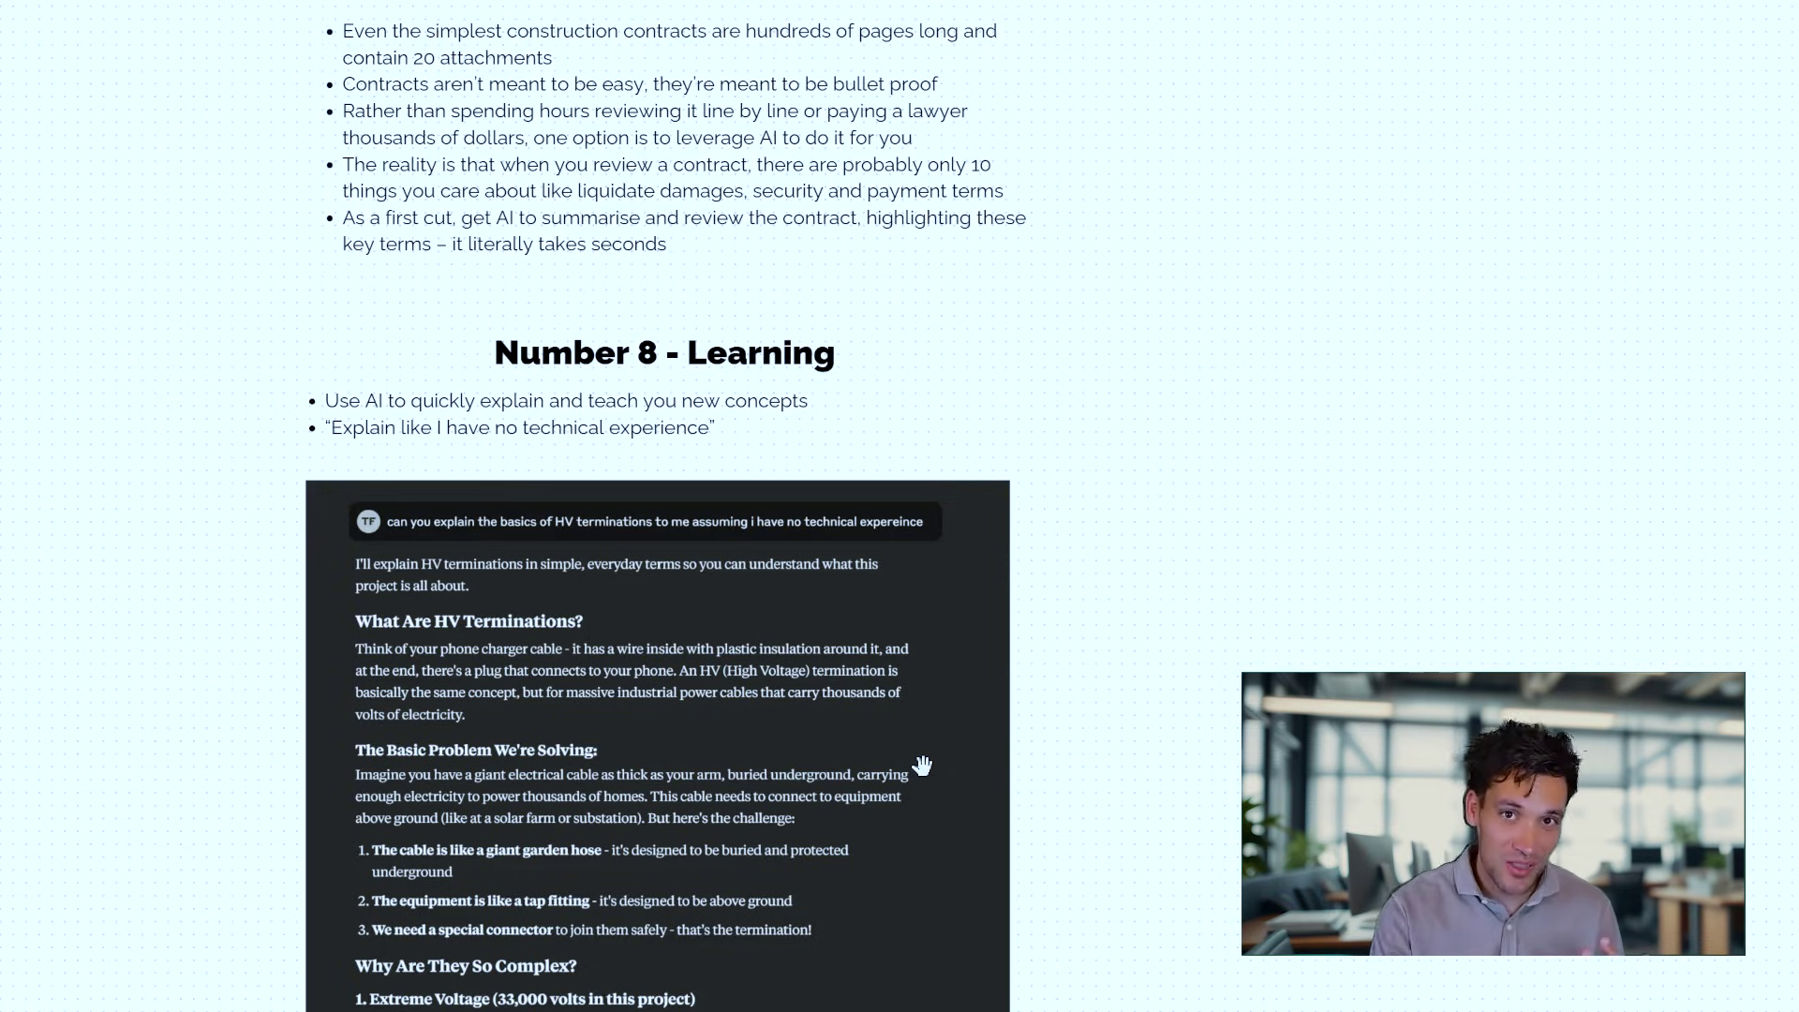
Scroll the whiteboard to bring the Number 9 - Devils Advocate client-review prompt fully into view.
scroll(1103, 627, "down", 3)
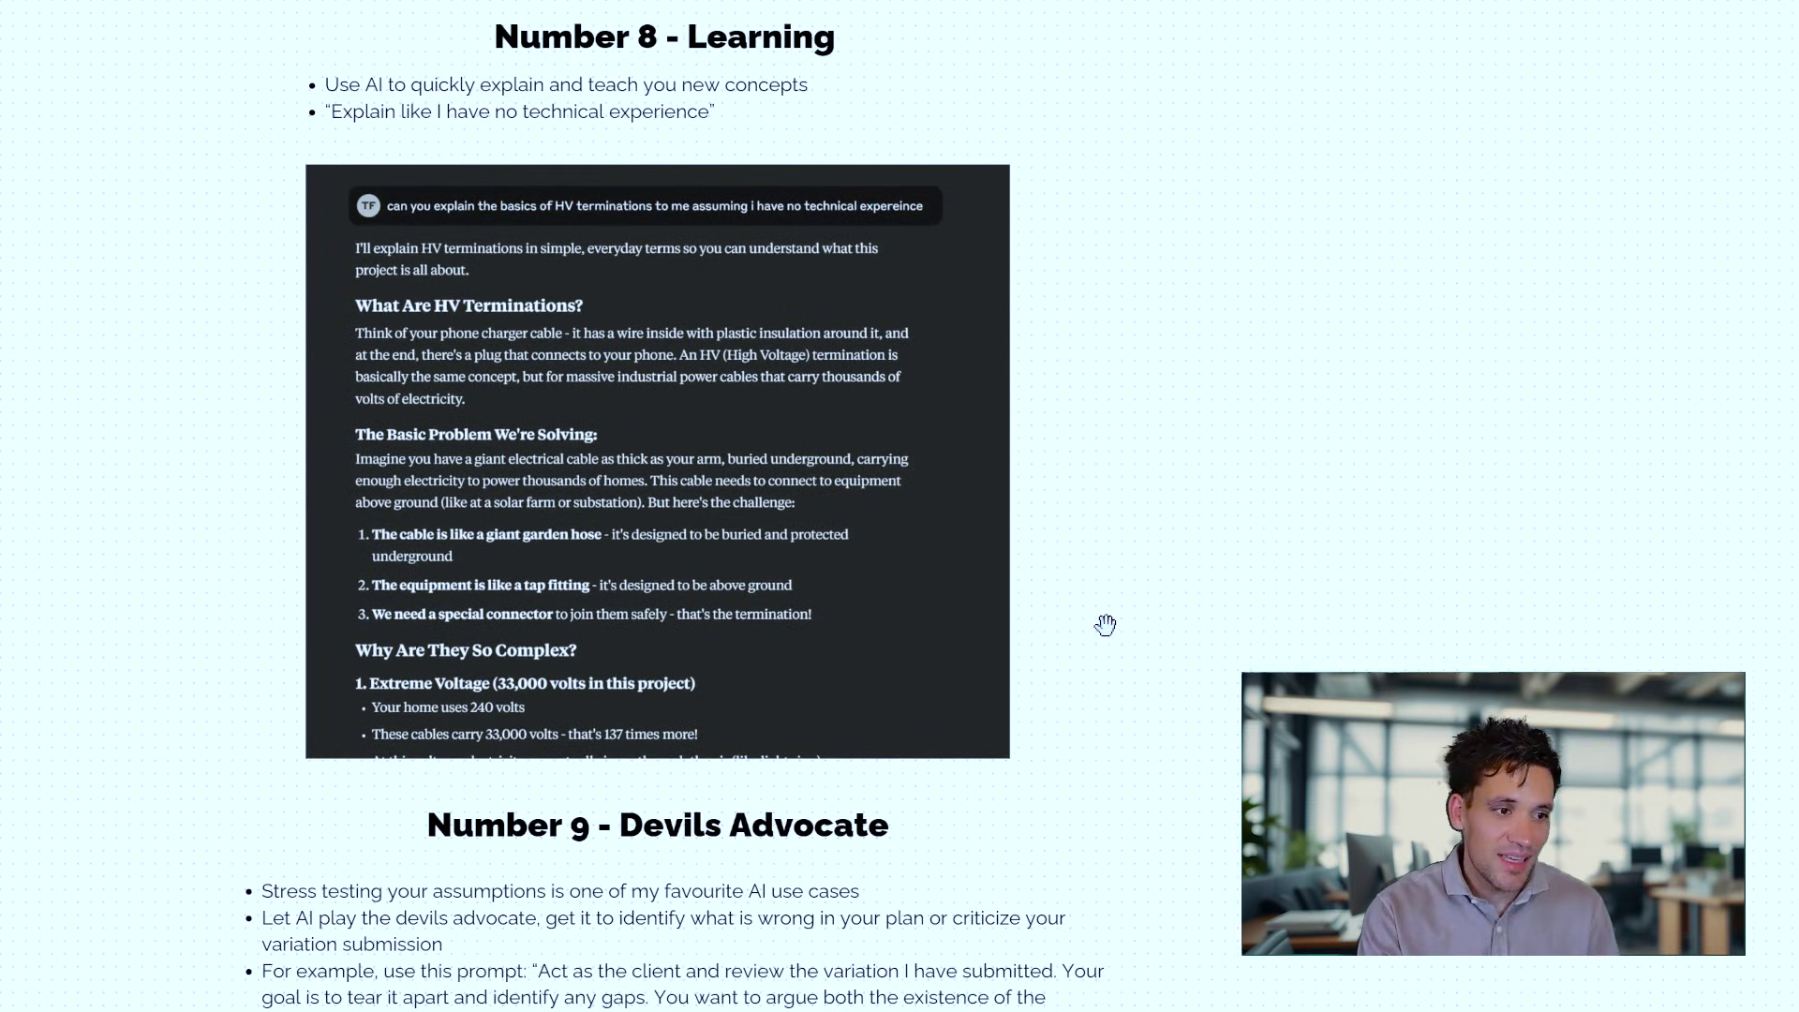
scroll(1082, 691, "down", 2)
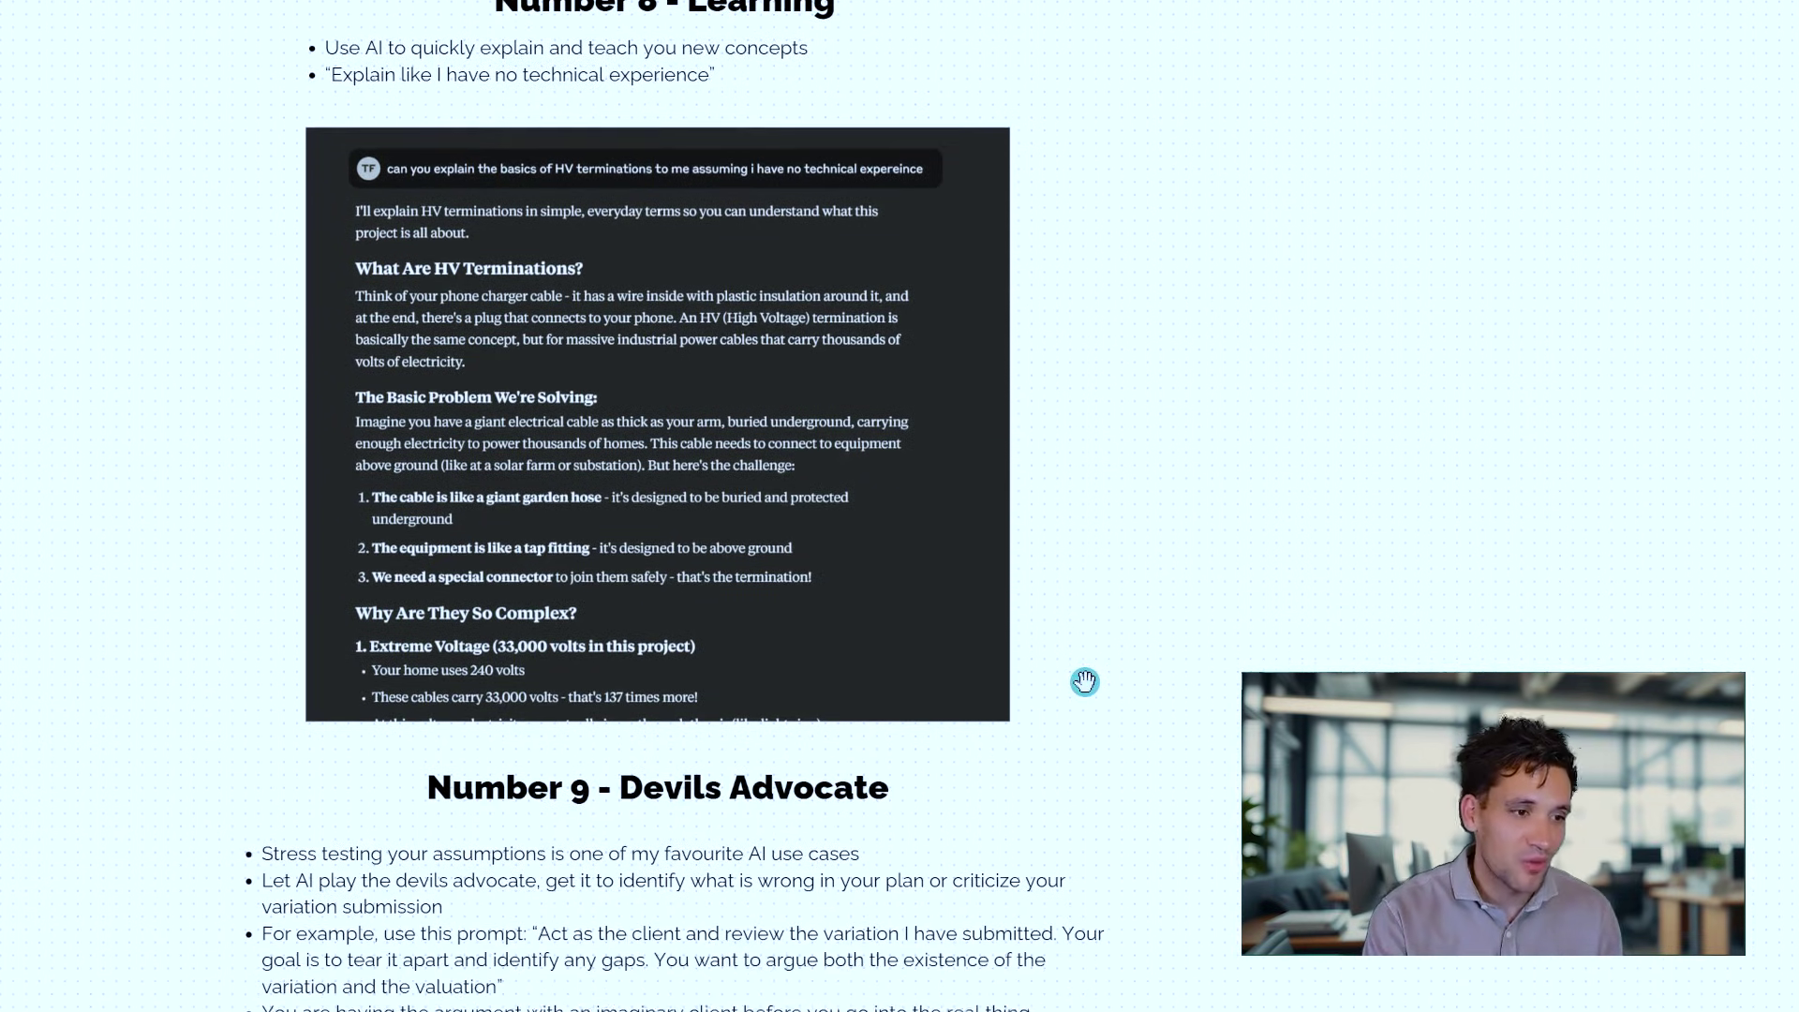
scroll(1086, 694, "down", 2)
scroll(465, 686, "up", 2)
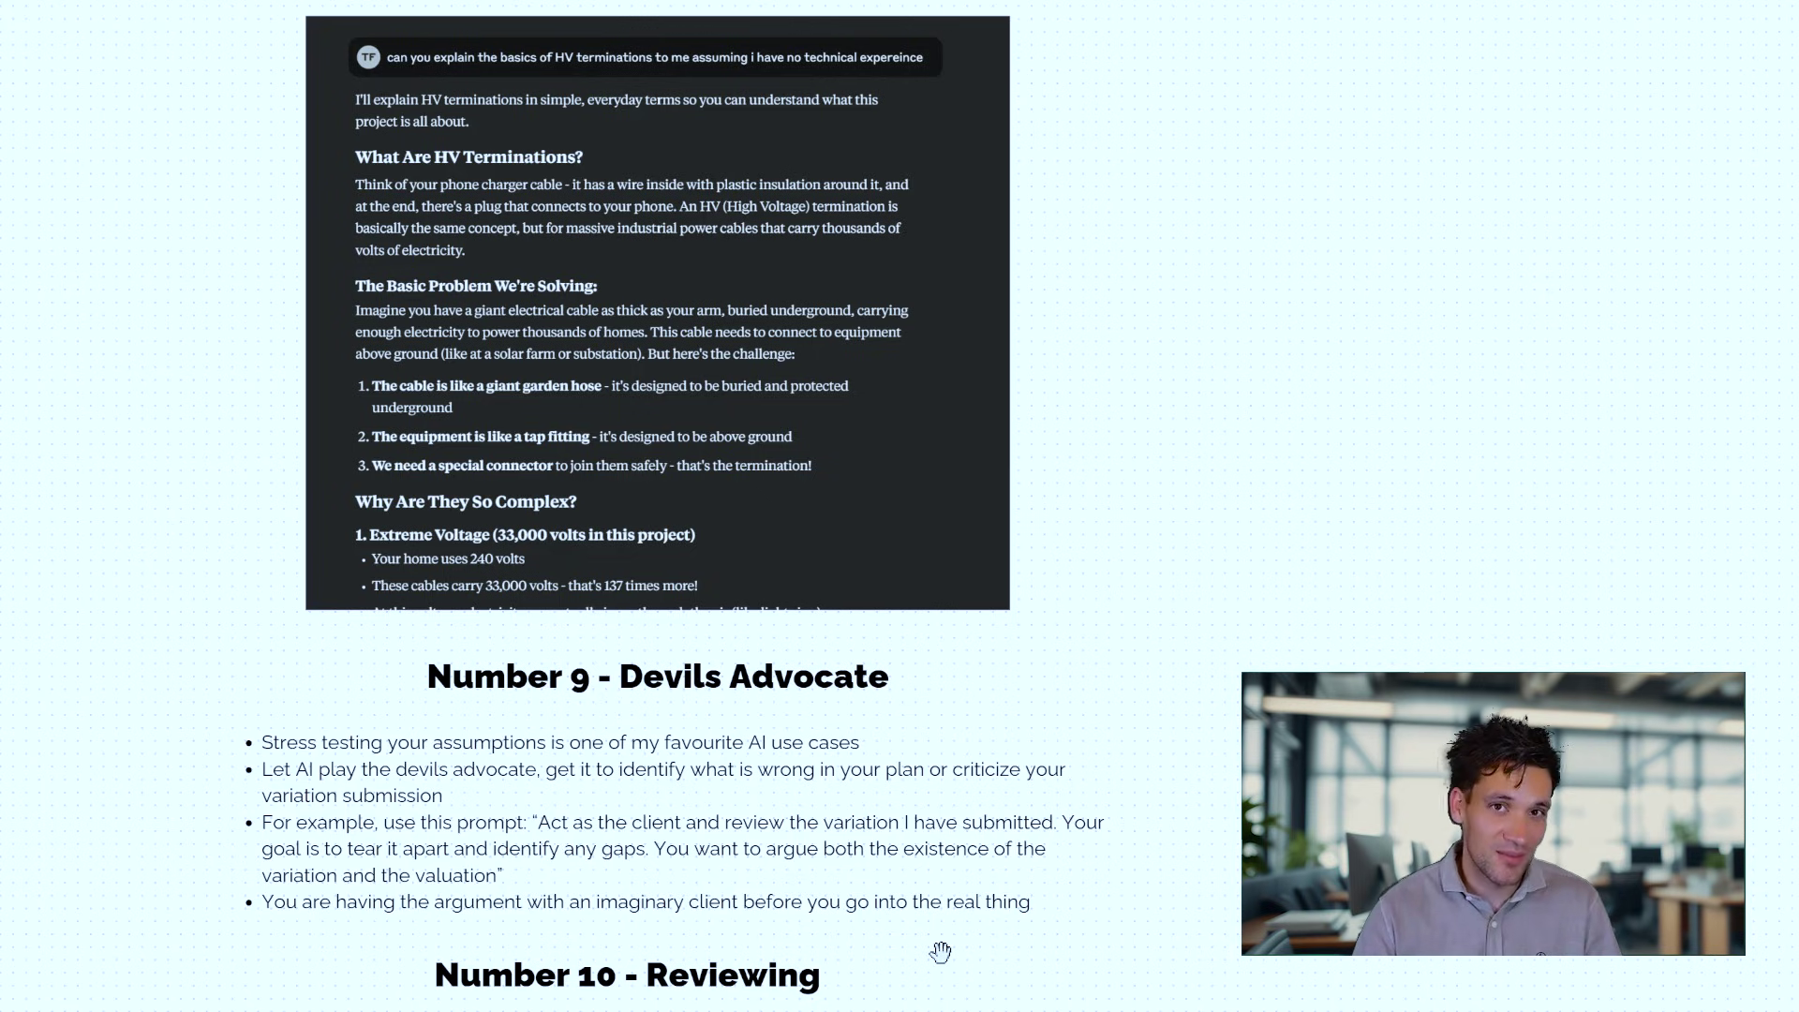
scroll(735, 675, "down", 5)
Bring Number 10 - Reviewing into view with Claude's scope-gap review of HV_Terminations_Estimate.xlsx.
scroll(727, 703, "down", 5)
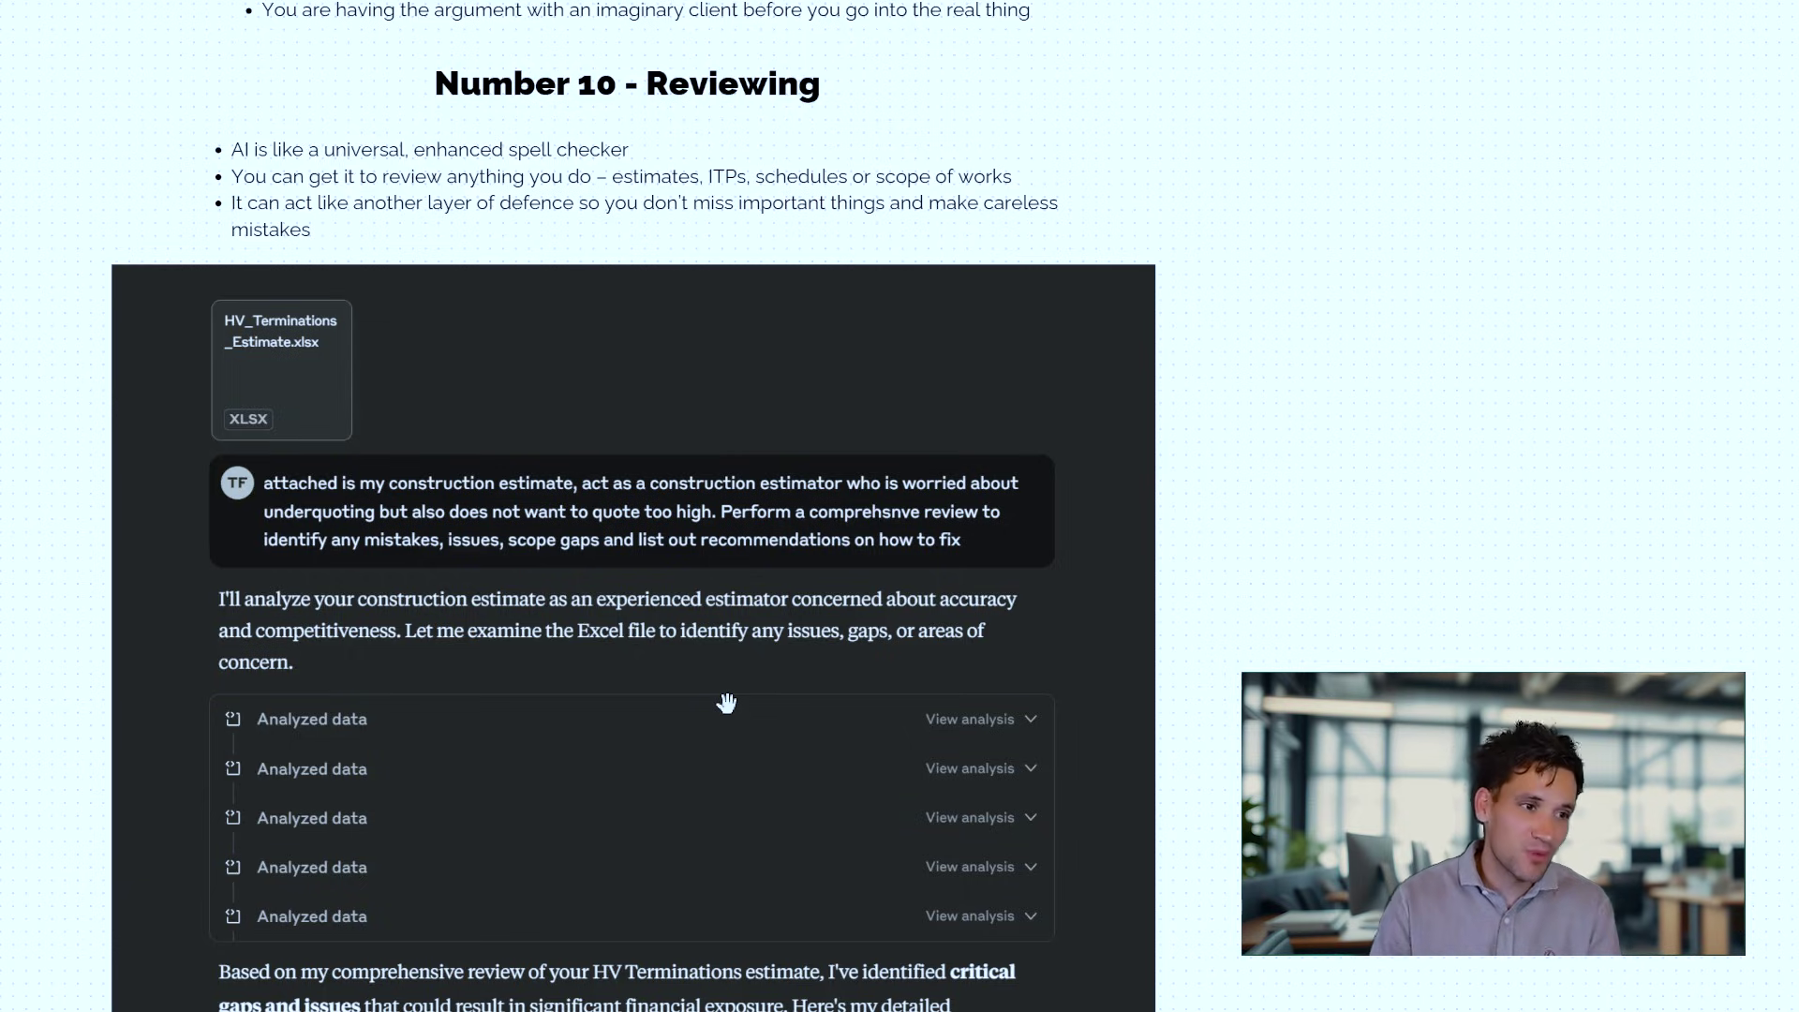
left_click(726, 703)
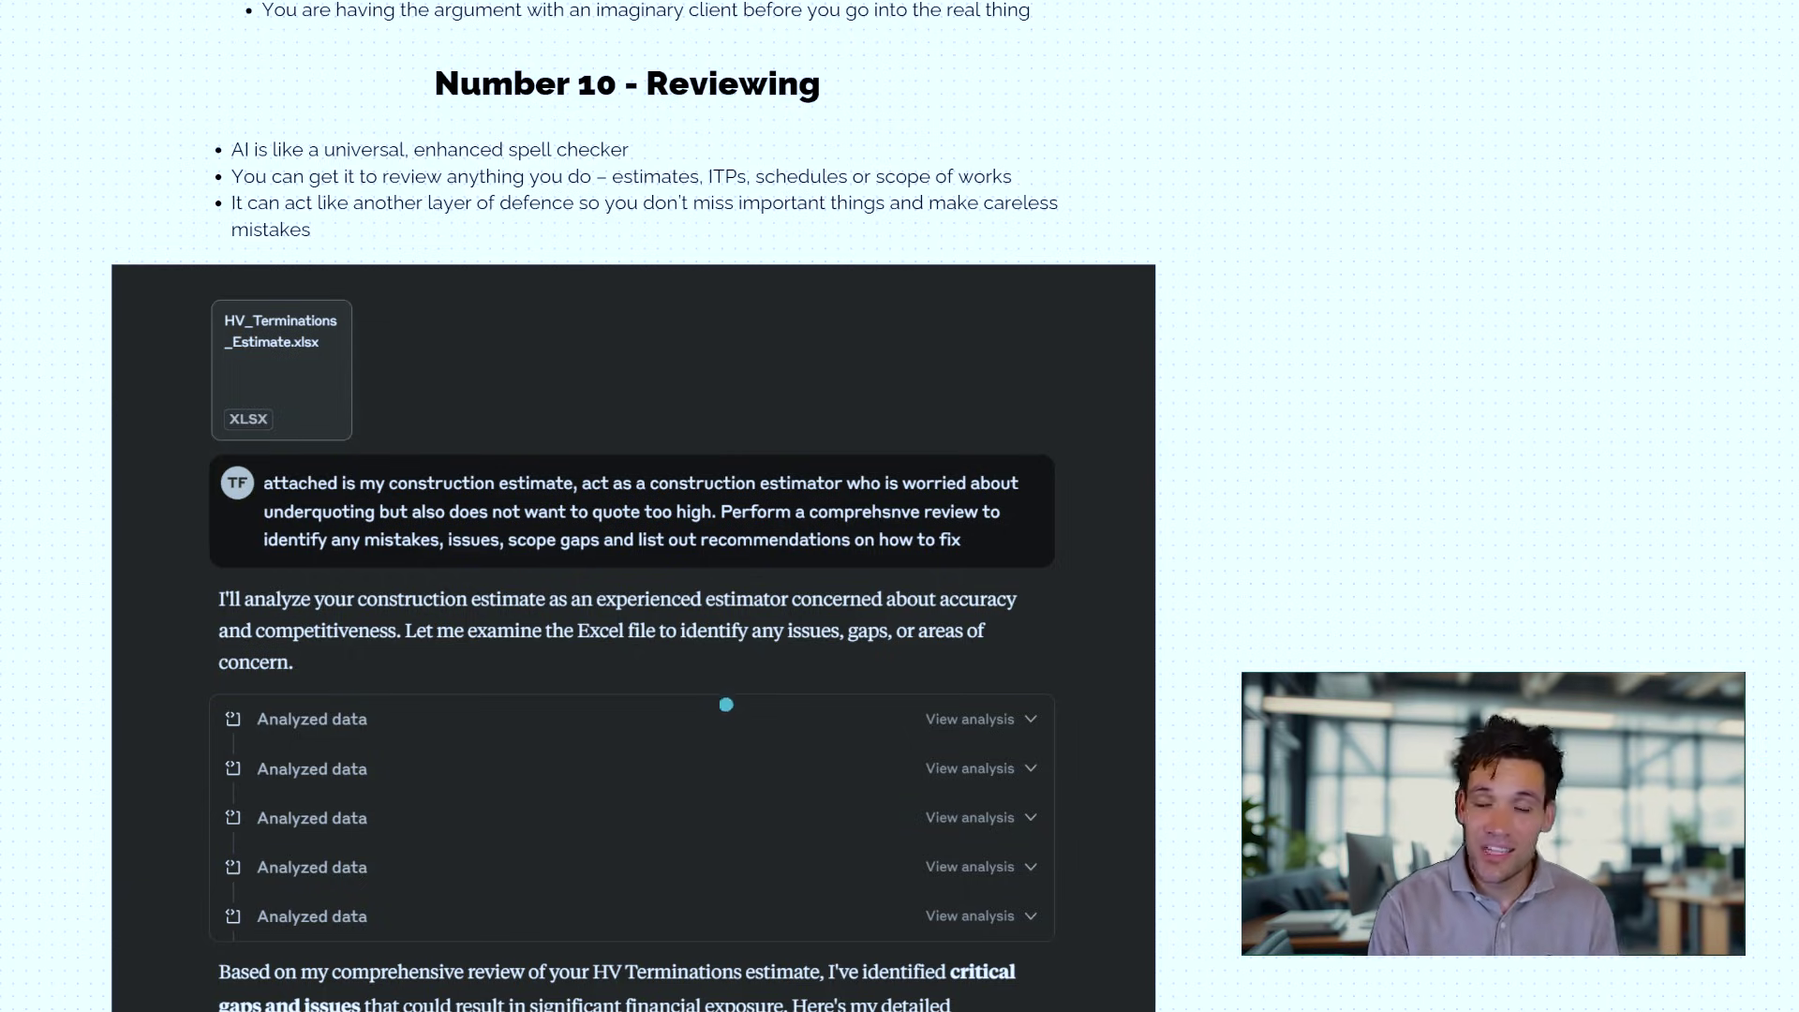
left_click(708, 859)
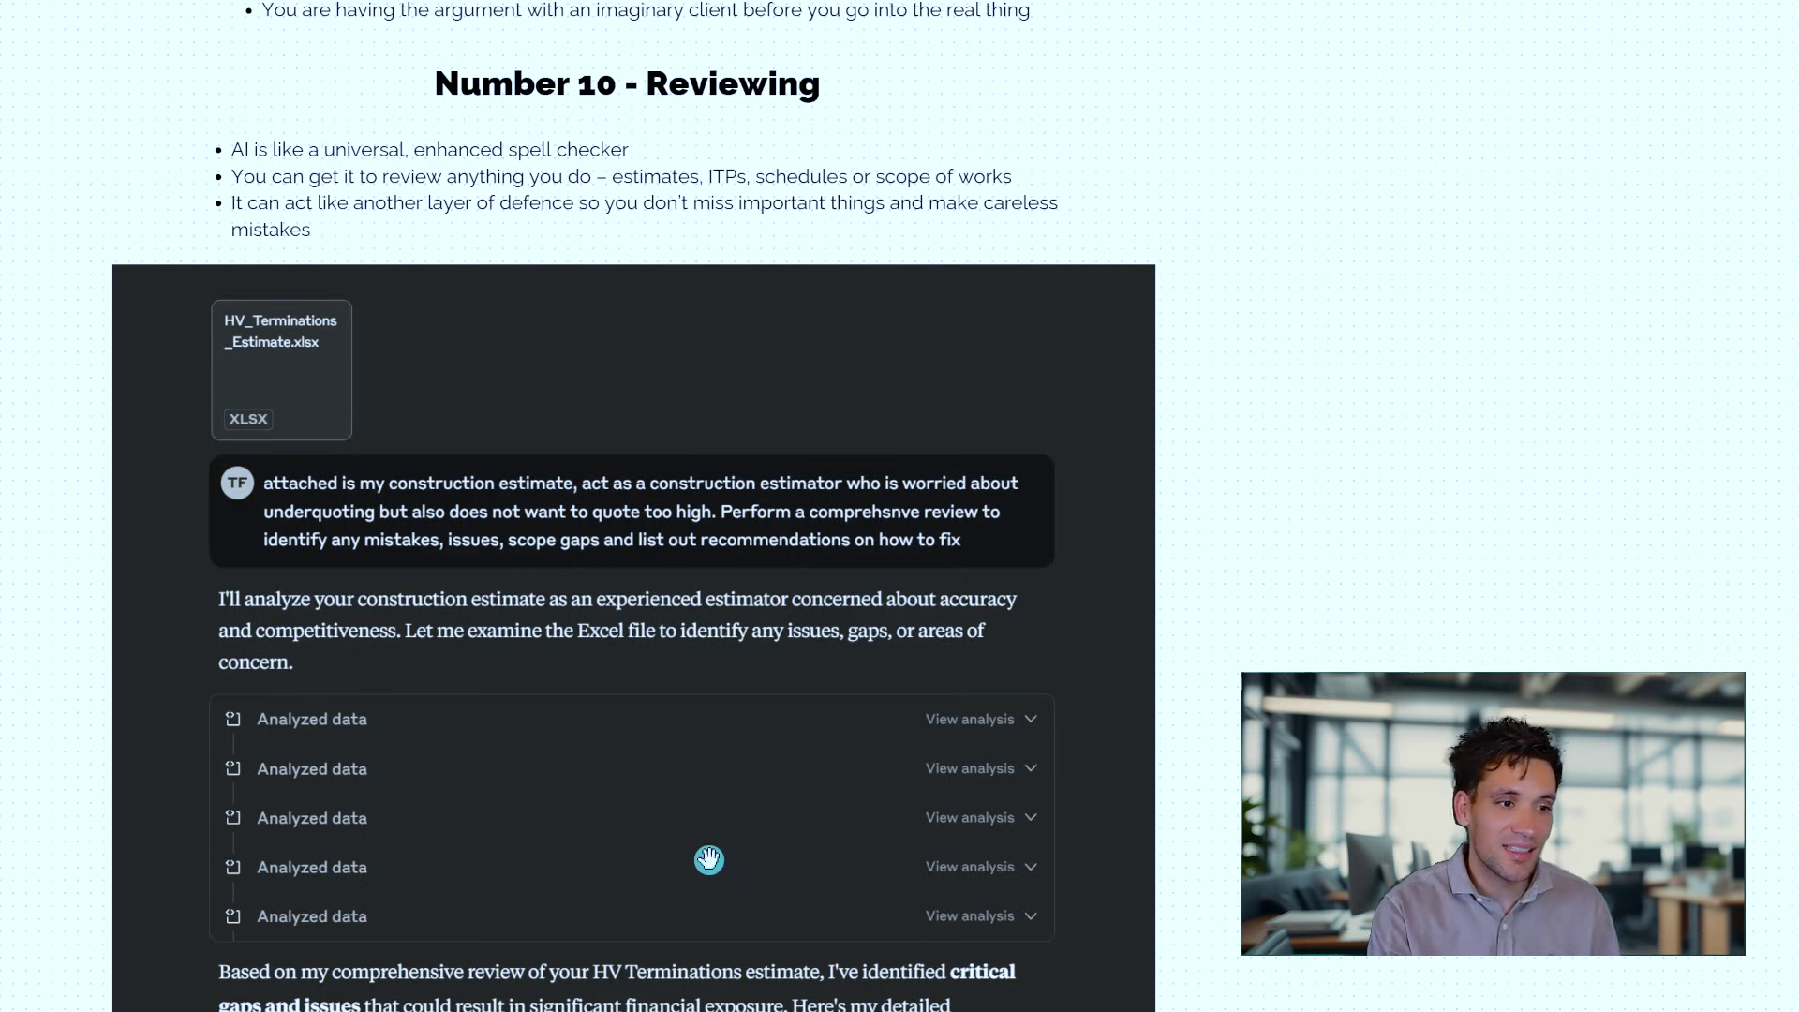